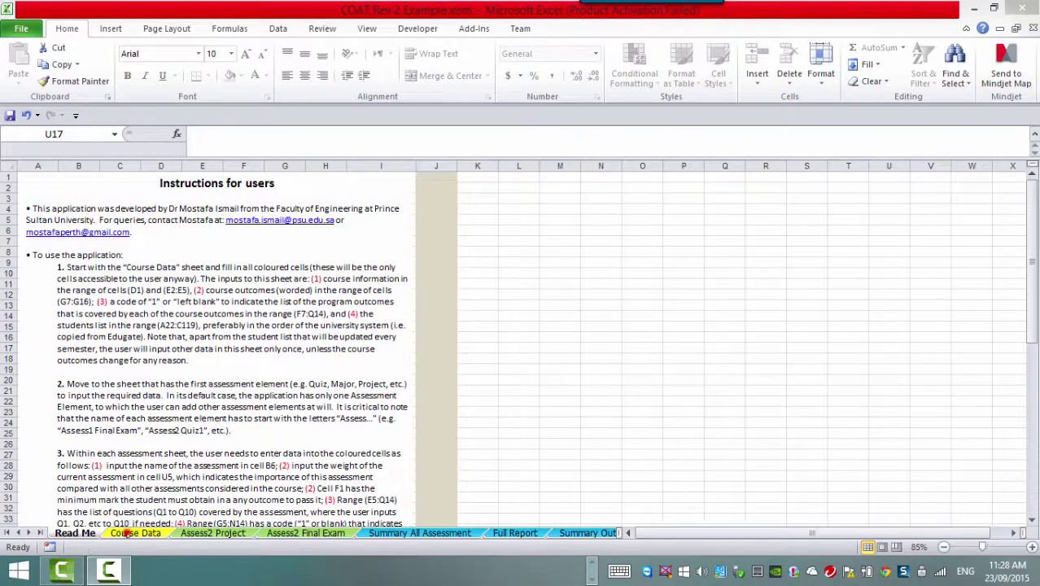
# Examine the instructions on the Read Me sheet alongside the Course Data sheet they describe.
pyautogui.click(127, 533)
pyautogui.click(95, 535)
pyautogui.click(136, 533)
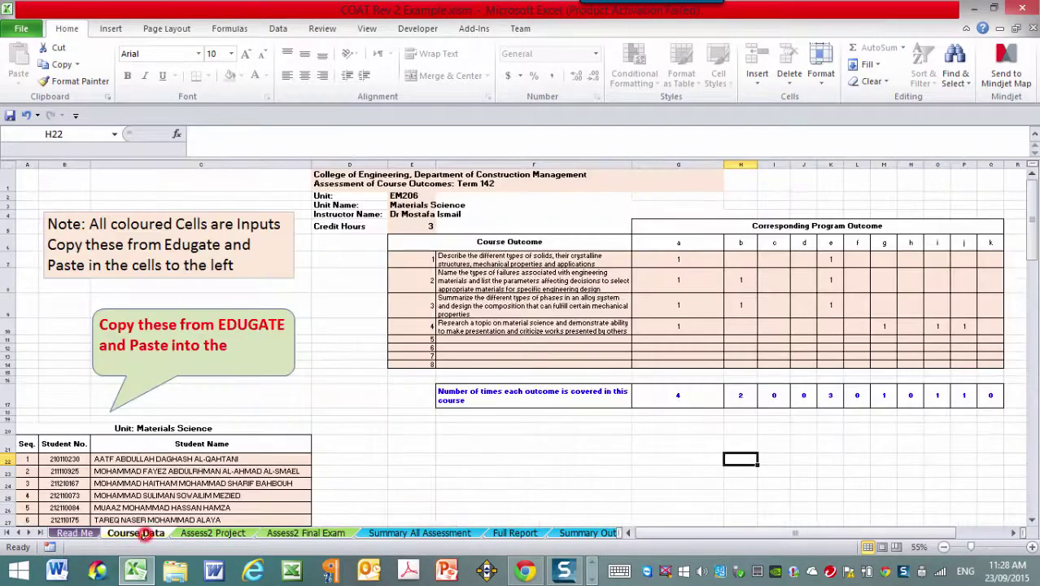
pyautogui.click(81, 533)
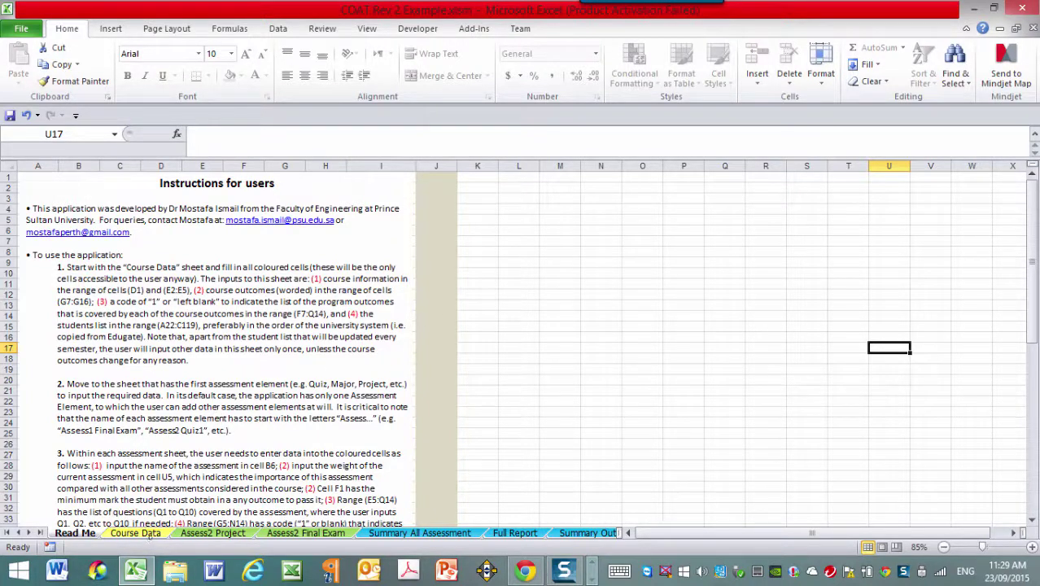
pyautogui.click(135, 533)
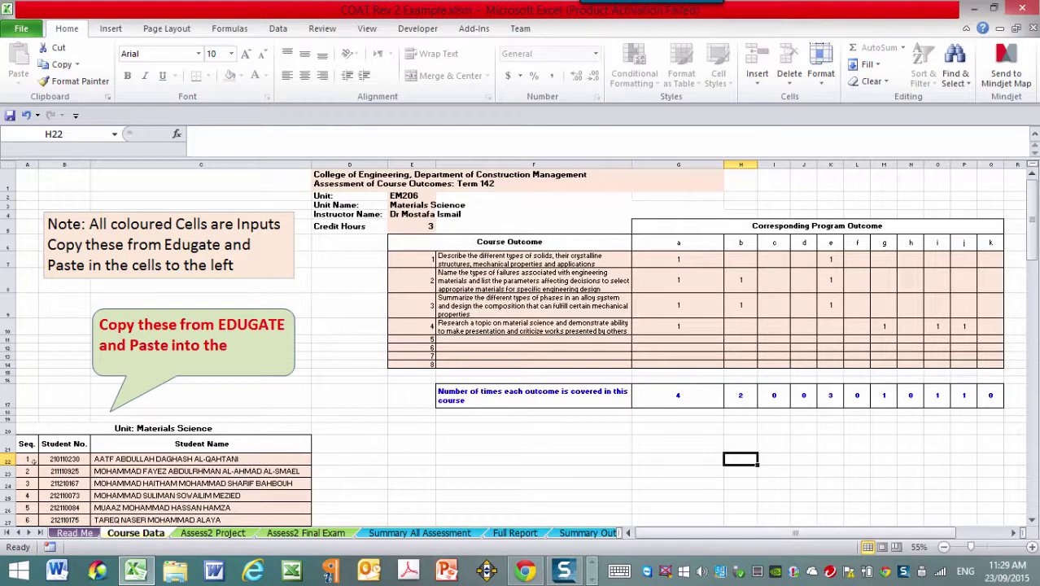
# Examine the coloured input cells for the student list and the course outcome table on the Course Data sheet.
pyautogui.click(29, 461)
pyautogui.click(62, 460)
pyautogui.click(198, 459)
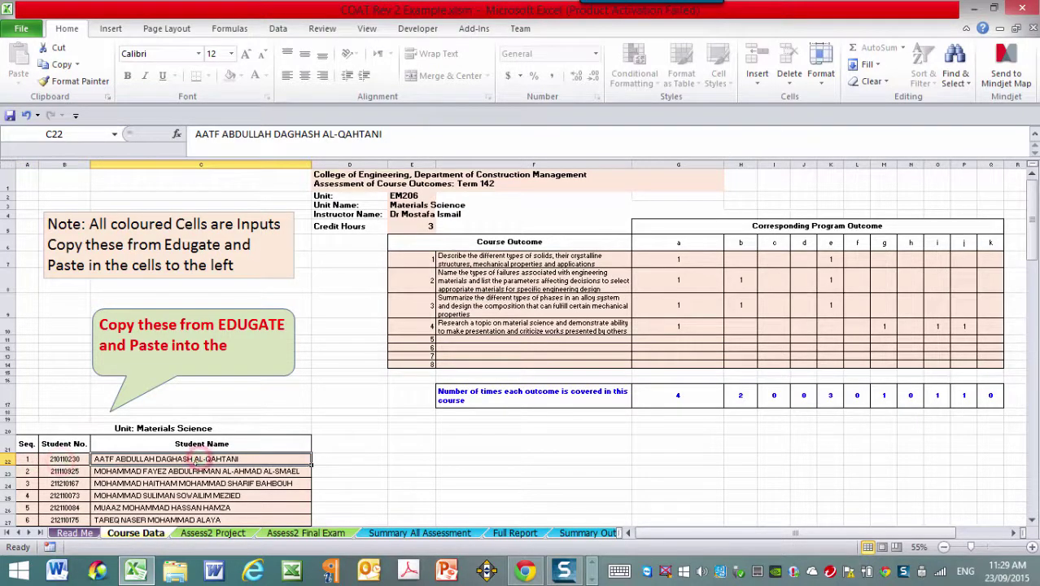
pyautogui.click(63, 470)
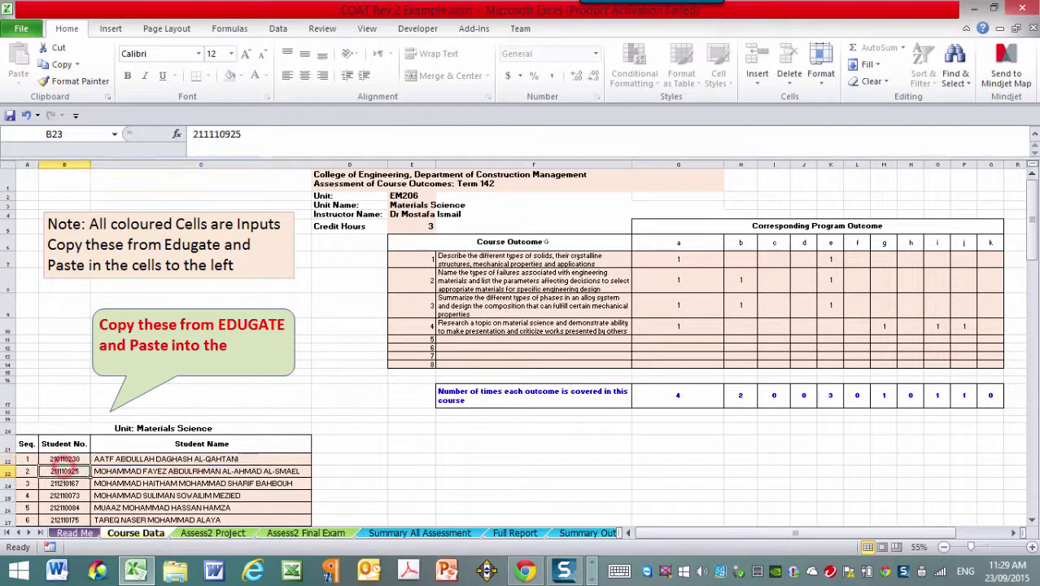
pyautogui.moveTo(419, 260); pyautogui.dragTo(806, 353)
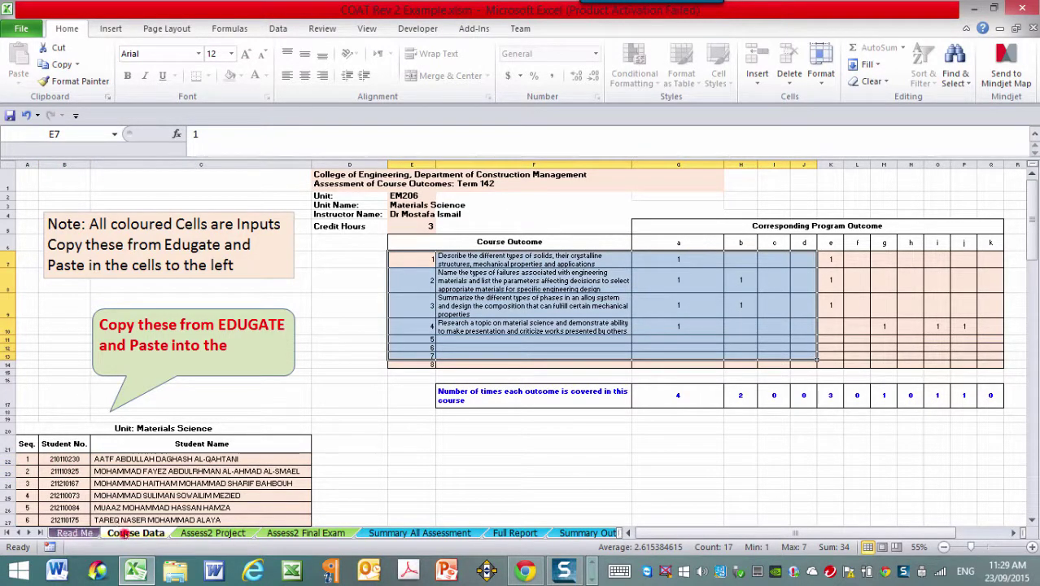
# Check the Read Me instructions again and return to an empty cell on the Course Data sheet.
pyautogui.click(94, 538)
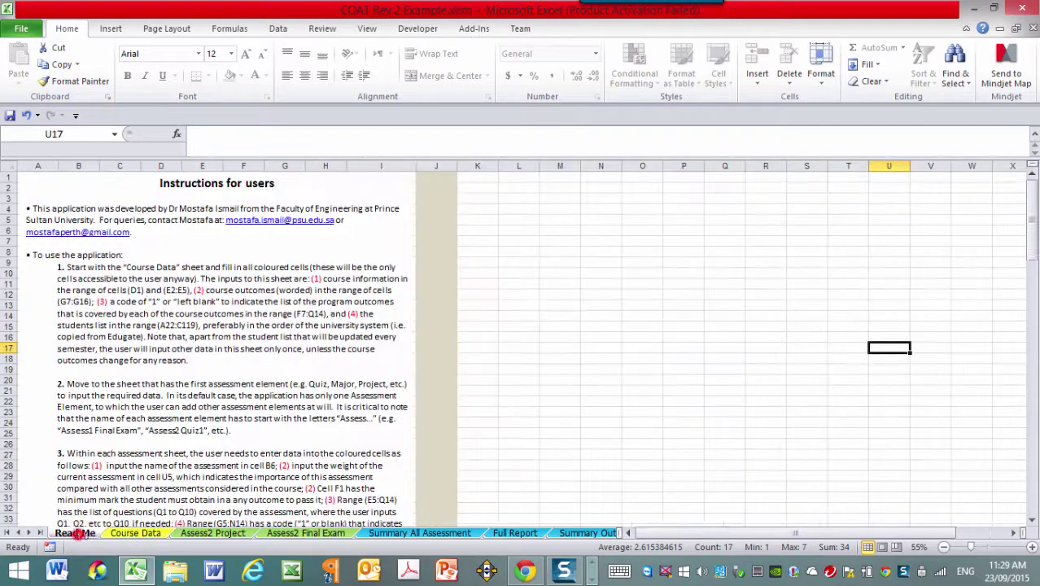
pyautogui.click(136, 534)
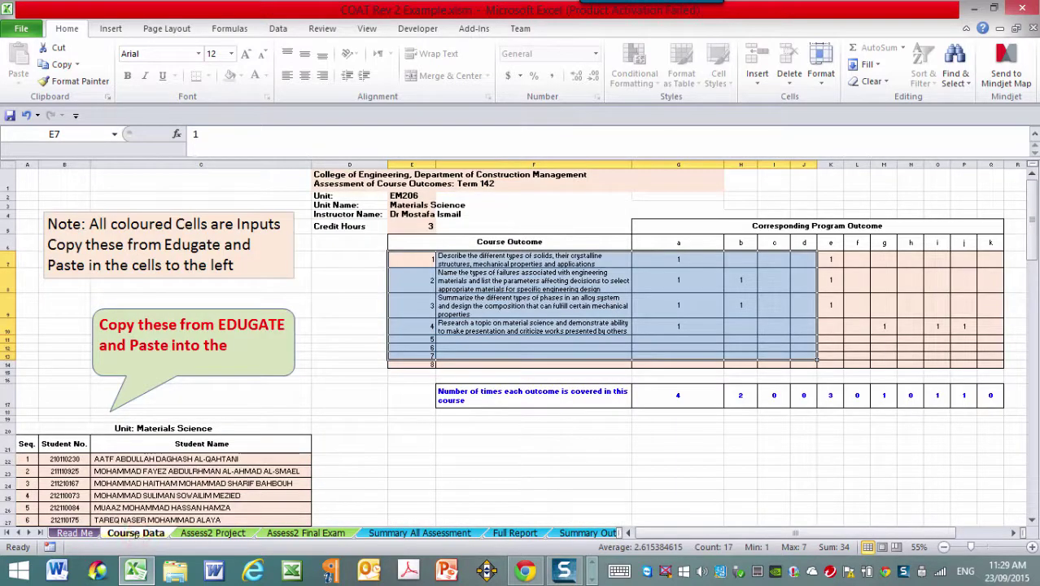
pyautogui.click(77, 533)
pyautogui.click(145, 534)
pyautogui.click(335, 396)
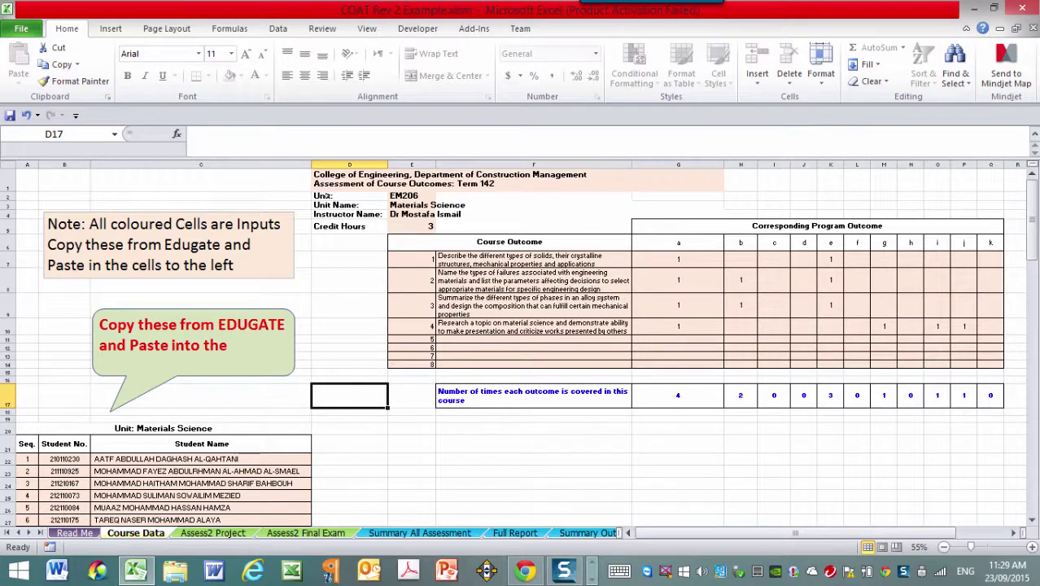
# Replace the heading in cell D1 of the Course Data sheet with "Department of xxxx".
pyautogui.click(333, 176)
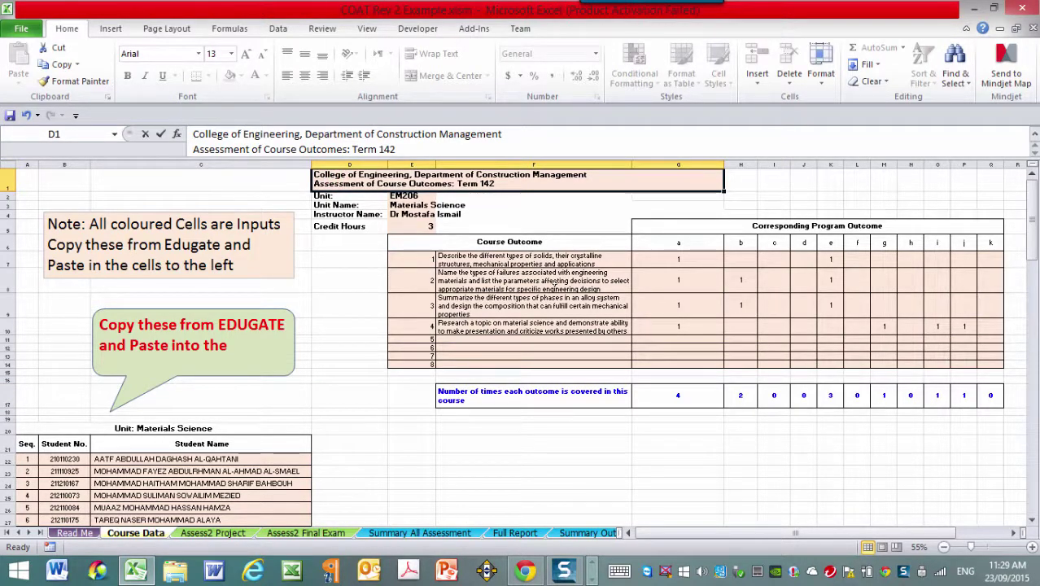
pyautogui.write('Ddpr')
pyautogui.press('BackSpace')
pyautogui.press('BackSpace')
pyautogui.press('BackSpace')
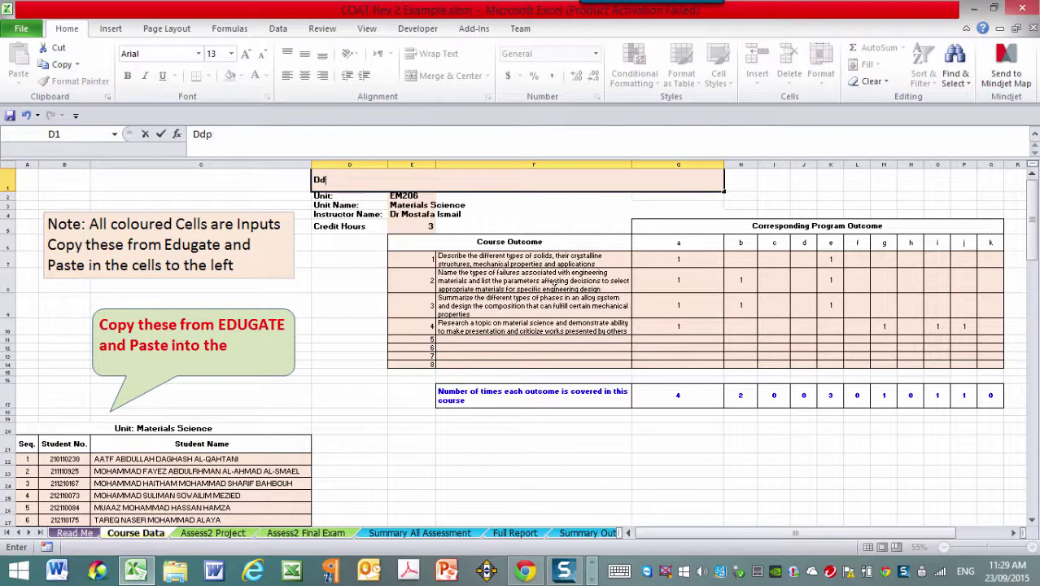
pyautogui.write('epartment of xxxx')
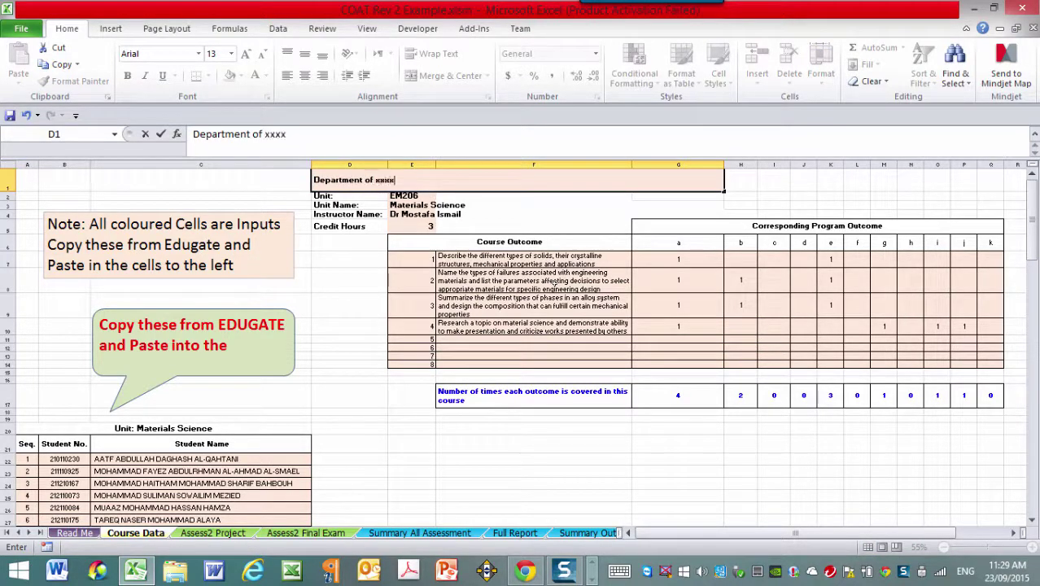
pyautogui.press('Return')
# Set the unit code in E2 to "Emxx" and the unit name in E3 to "Arch".
pyautogui.press('Right')
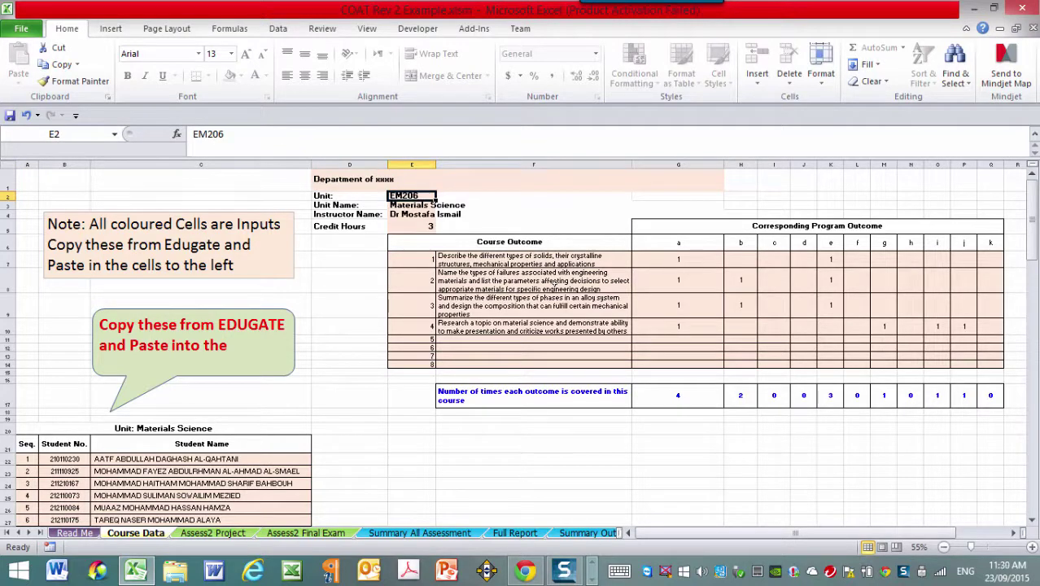
pyautogui.write('EM')
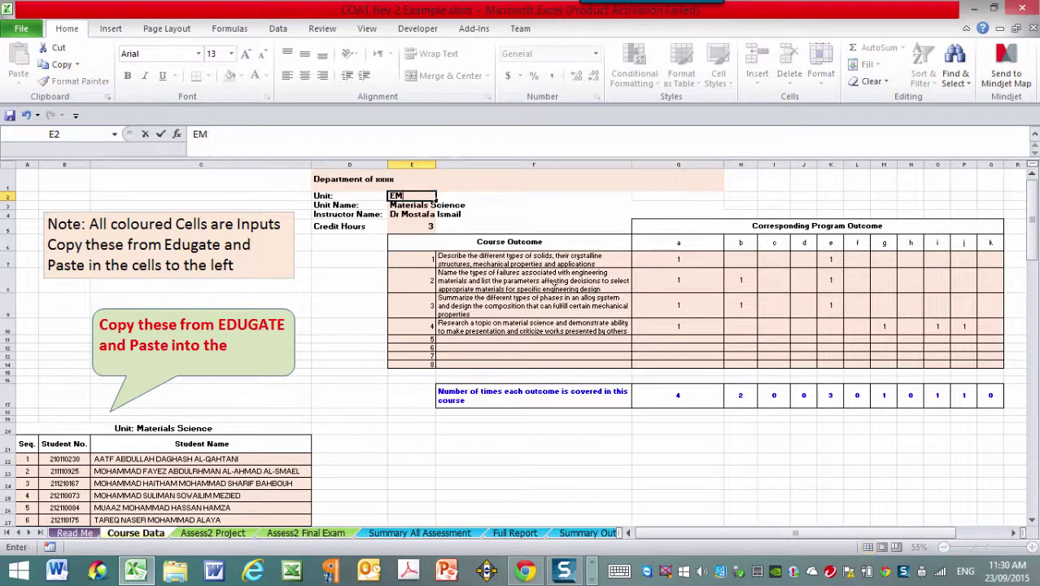
pyautogui.write('xx')
pyautogui.press('Return')
pyautogui.write('Arch')
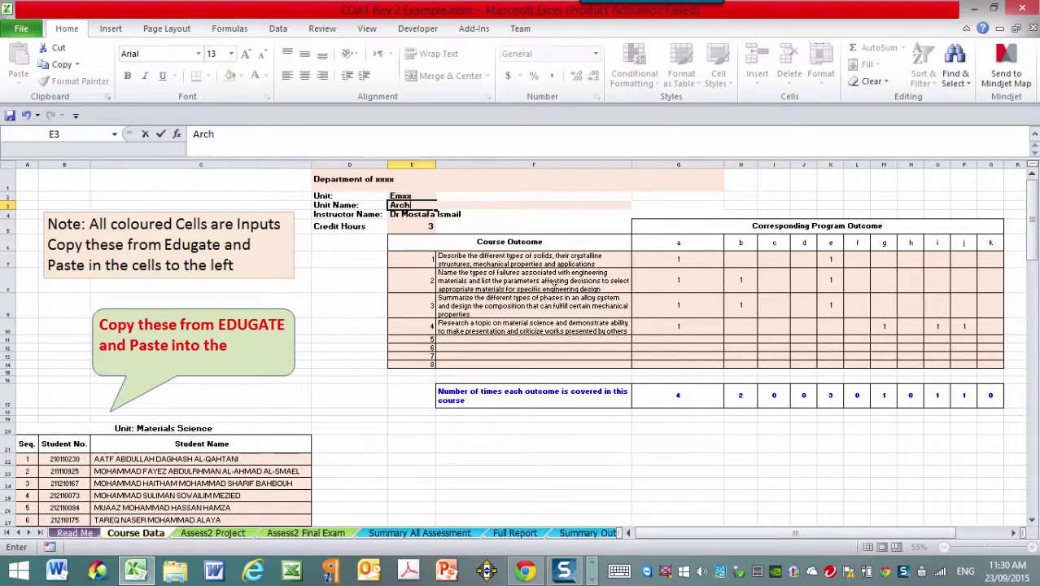
pyautogui.press('Return')
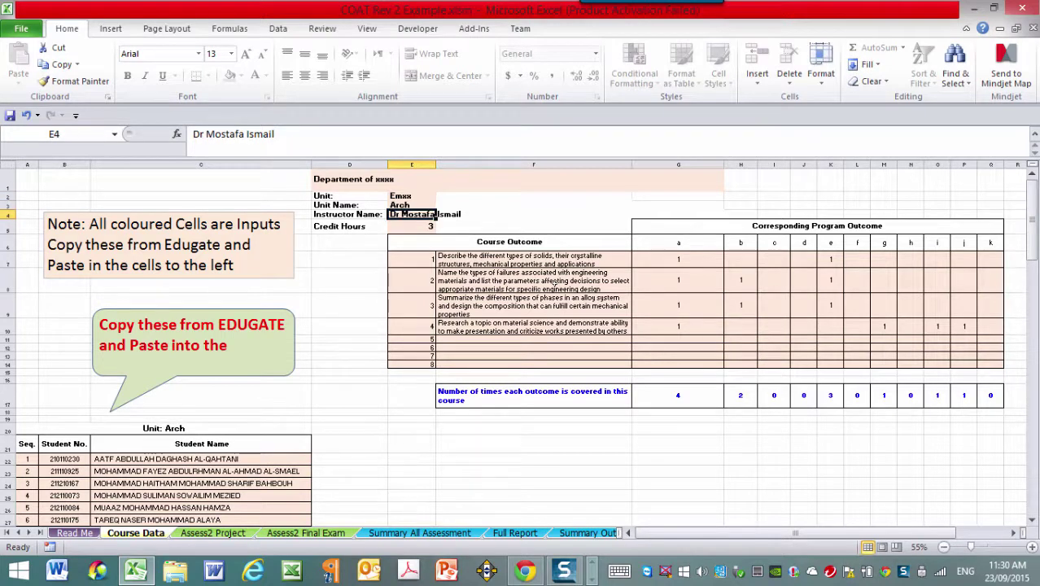
# Review the instructor name and credit hours cells, and the worded course outcomes in F7 to F10.
pyautogui.press('Return')
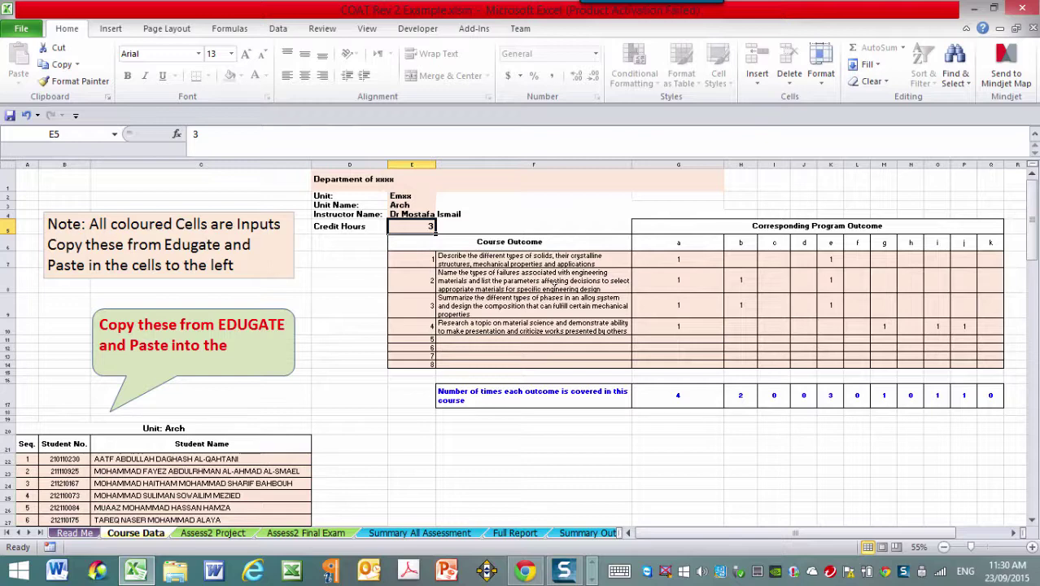
pyautogui.press('Return')
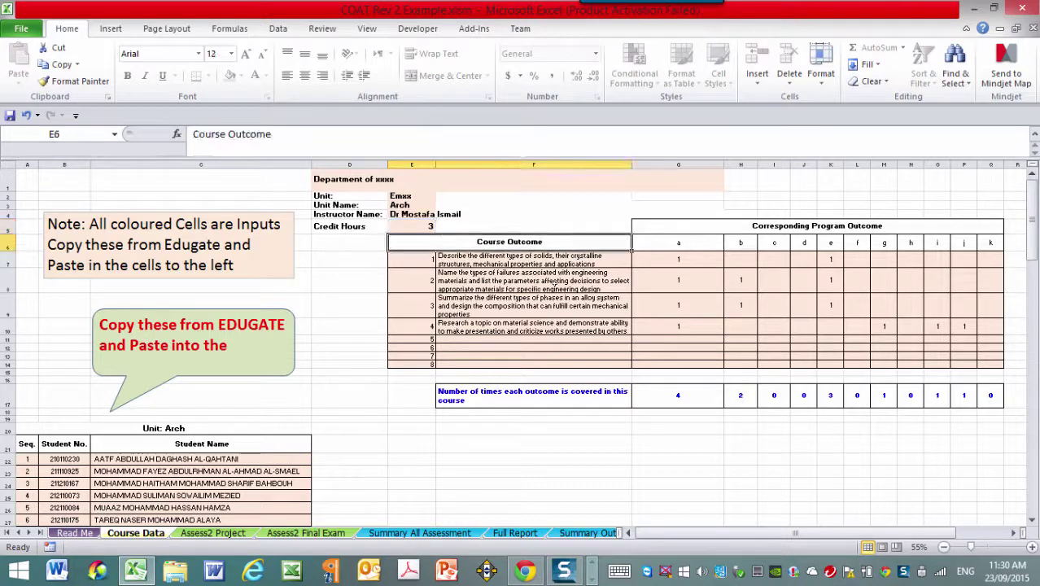
pyautogui.press('Return')
pyautogui.press('Tab')
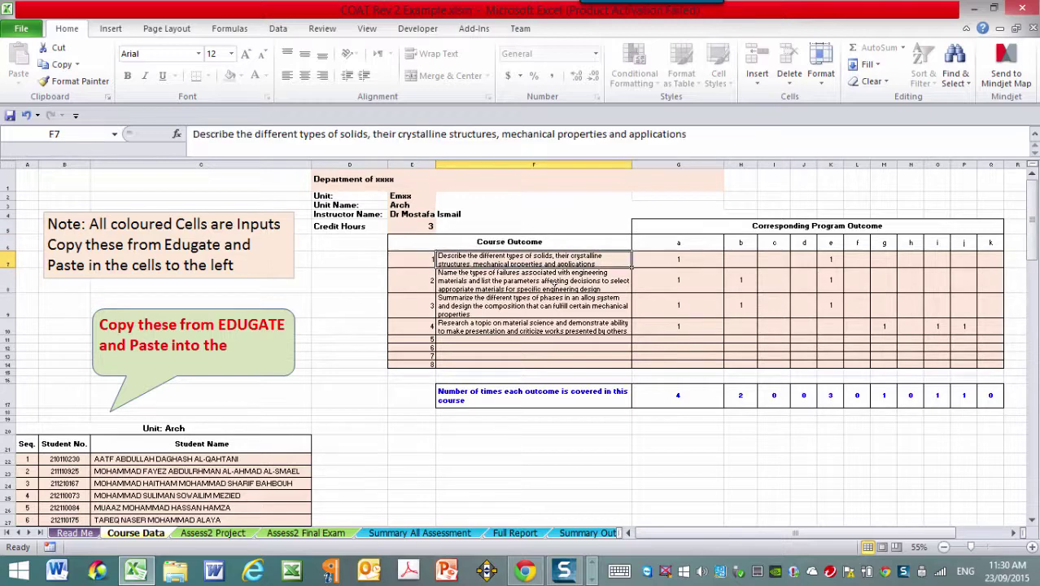
pyautogui.press('Down')
pyautogui.press('Up')
pyautogui.press('Down')
pyautogui.press('Down')
pyautogui.press('Down')
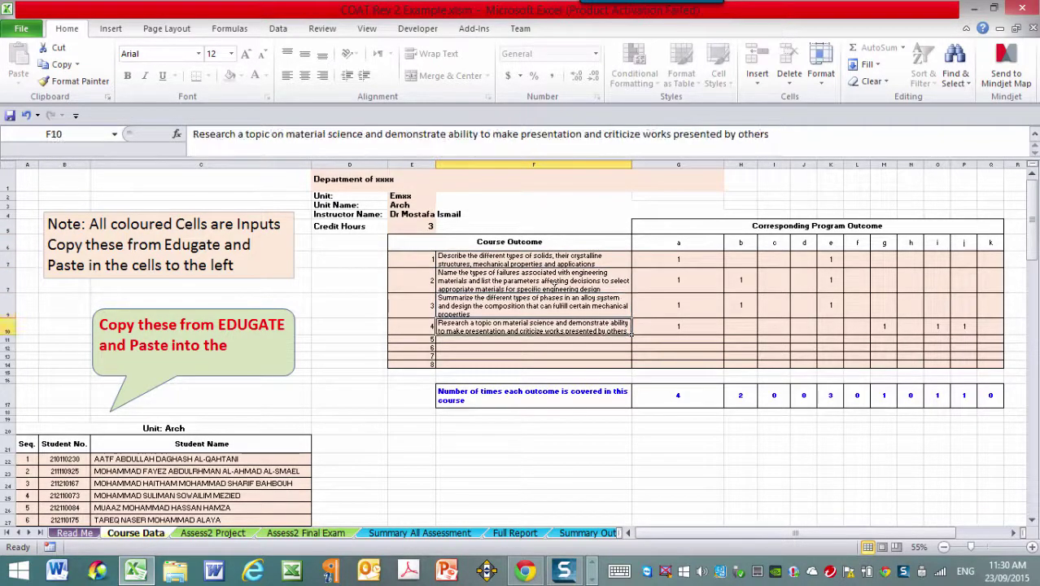
# Review the course outcome numbers 1 to 4 in column E beside the worded outcomes.
pyautogui.press('Up')
pyautogui.press('Up')
pyautogui.press('Up')
pyautogui.press('Up')
pyautogui.press('Down')
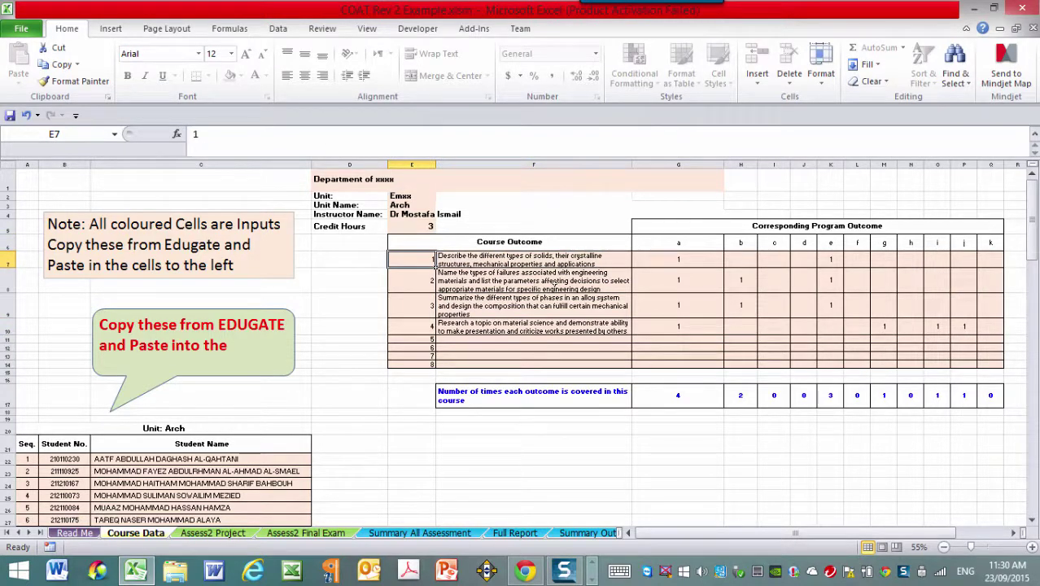
pyautogui.press('Down')
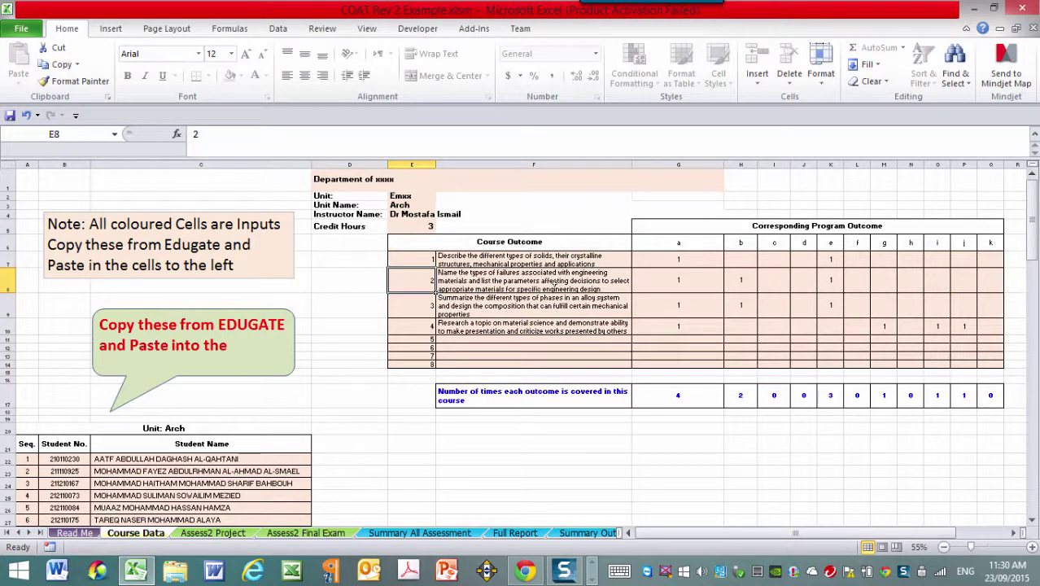
pyautogui.press('Down')
pyautogui.press('Down')
pyautogui.press('Up')
pyautogui.press('Up')
pyautogui.press('Up')
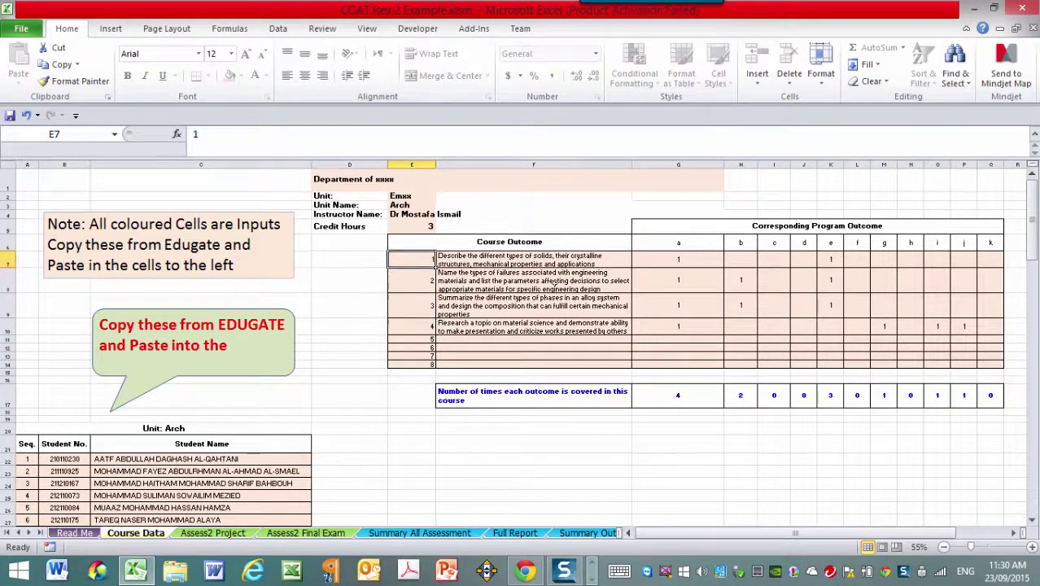
# Inspect the full wording of the first course outcome in F7, including the remaining outcomes down to F10.
pyautogui.press('Right')
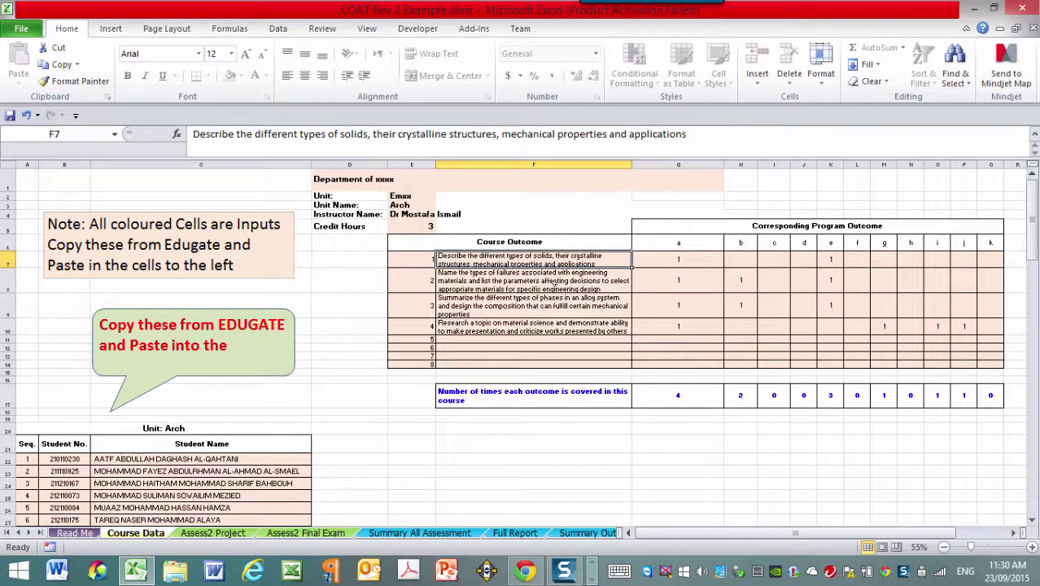
pyautogui.click(685, 136)
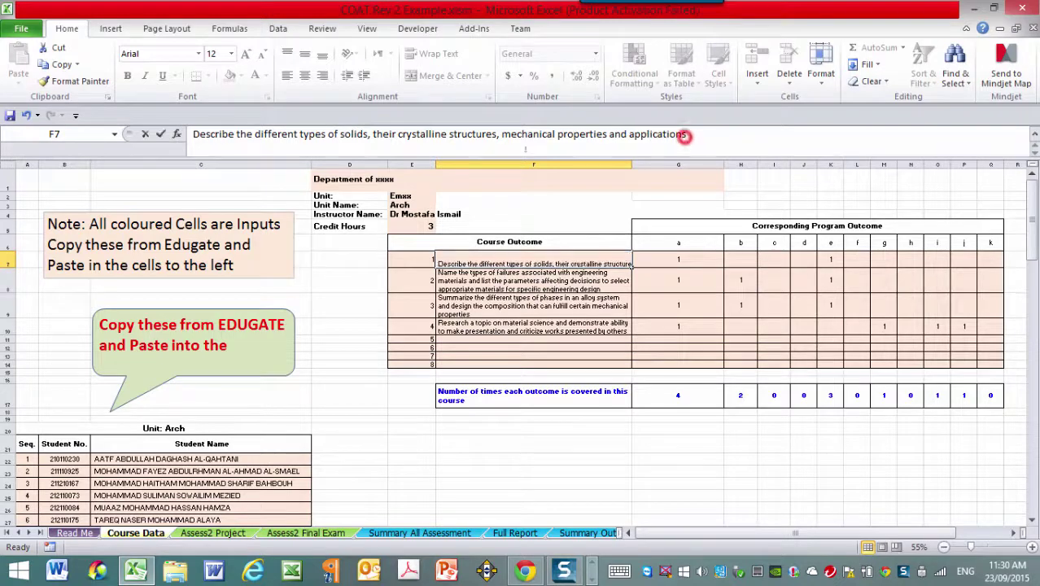
pyautogui.moveTo(685, 136); pyautogui.dragTo(193, 134)
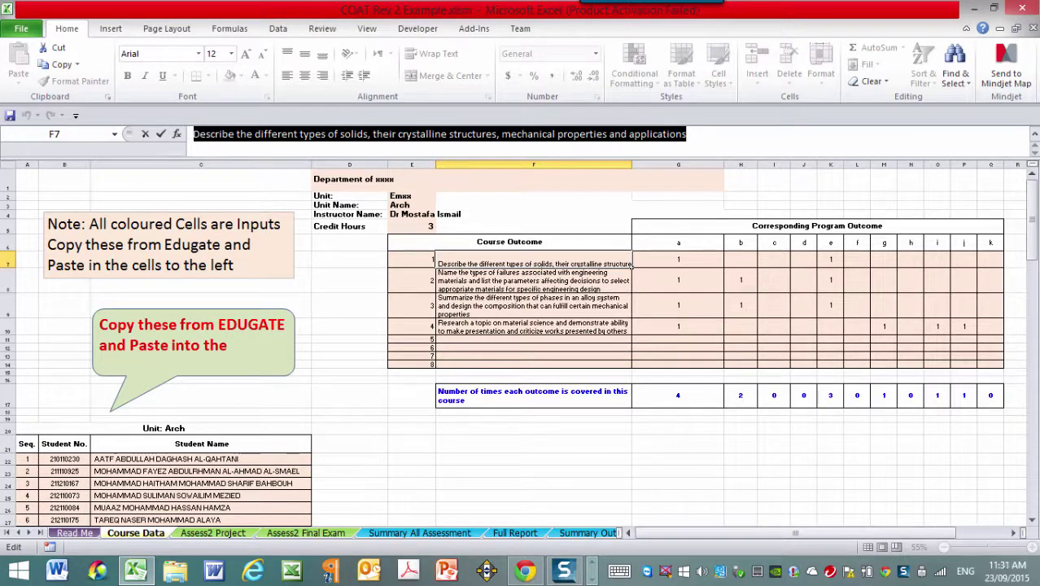
pyautogui.click(542, 471)
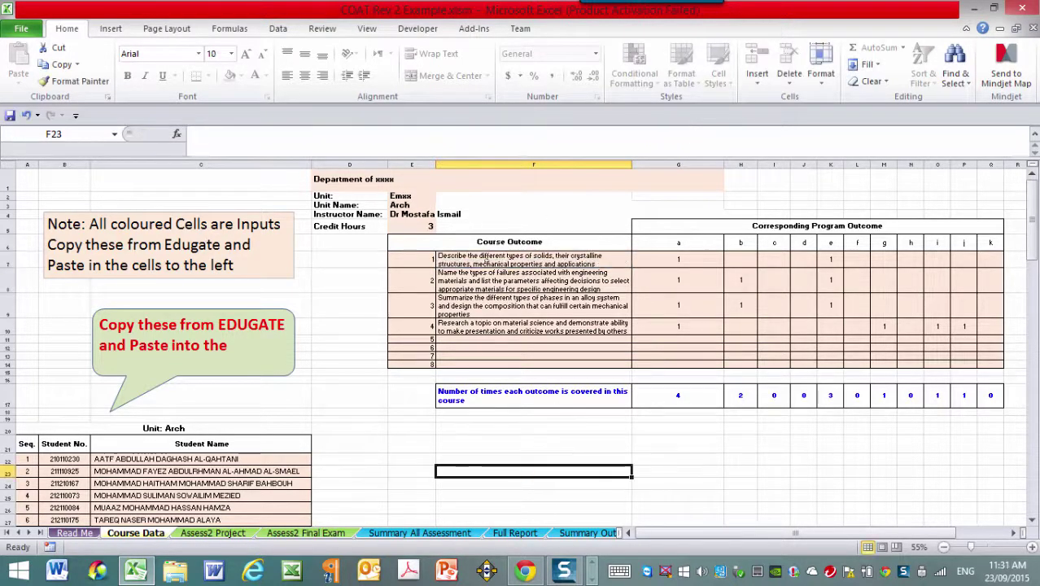
pyautogui.click(486, 259)
pyautogui.press('Down')
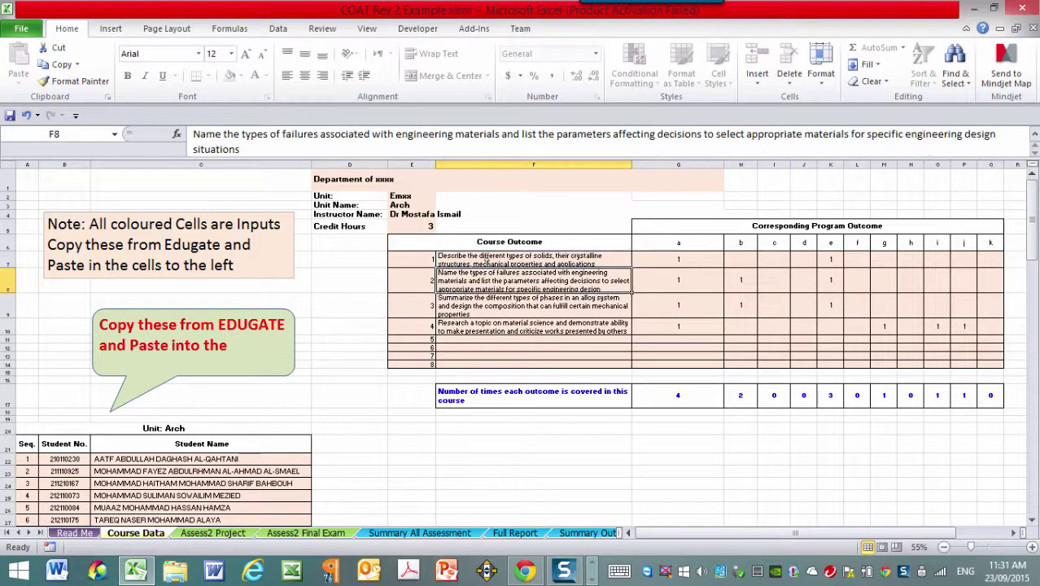
pyautogui.press('Down')
pyautogui.press('Down')
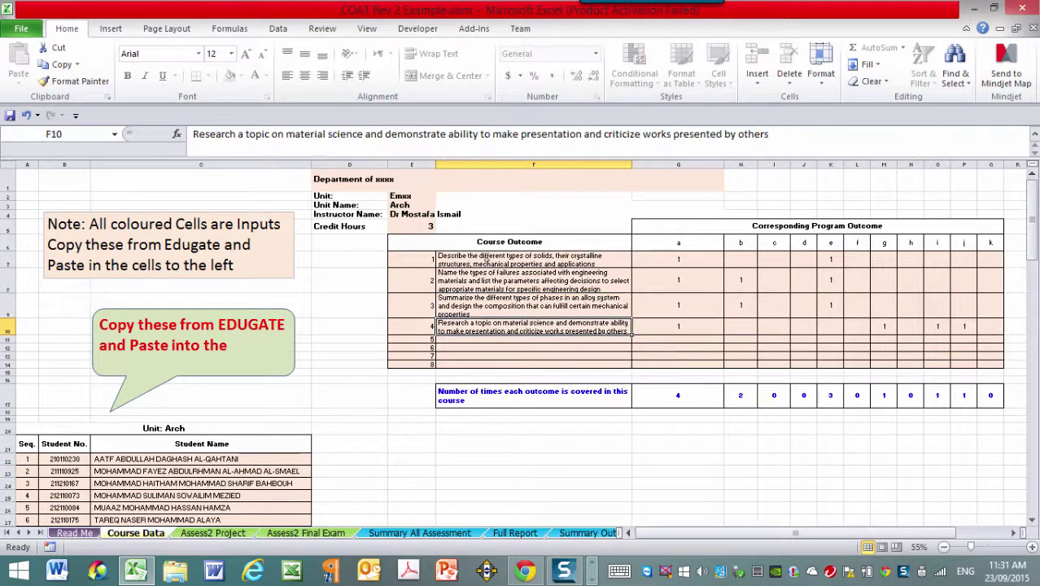
pyautogui.press('Up')
pyautogui.press('Up')
pyautogui.press('Up')
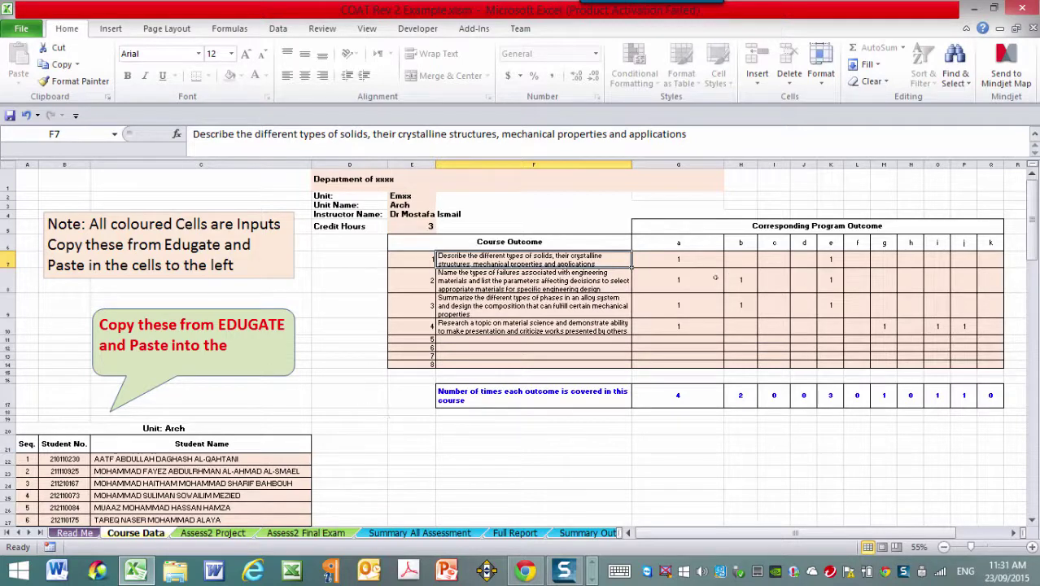
# Examine the Corresponding Program Outcome column headings from a to k in row 6.
pyautogui.click(675, 242)
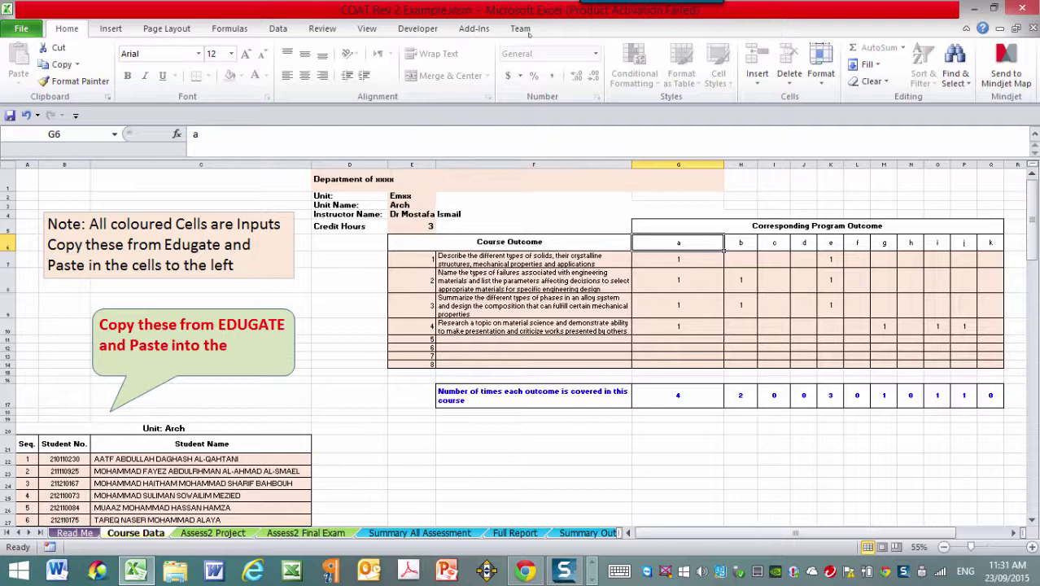
pyautogui.click(693, 244)
pyautogui.click(741, 242)
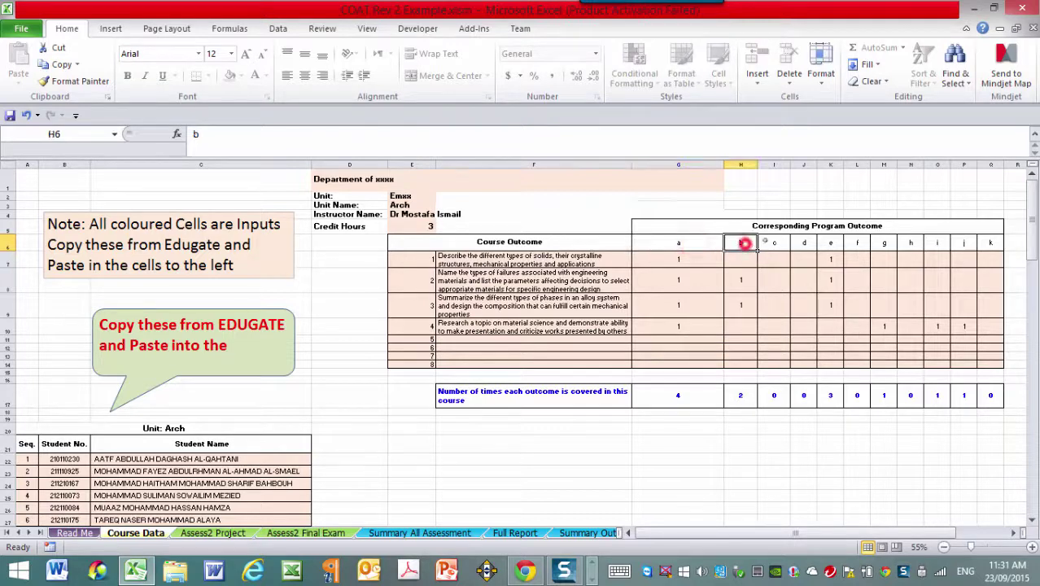
pyautogui.click(775, 242)
pyautogui.click(804, 243)
pyautogui.click(831, 243)
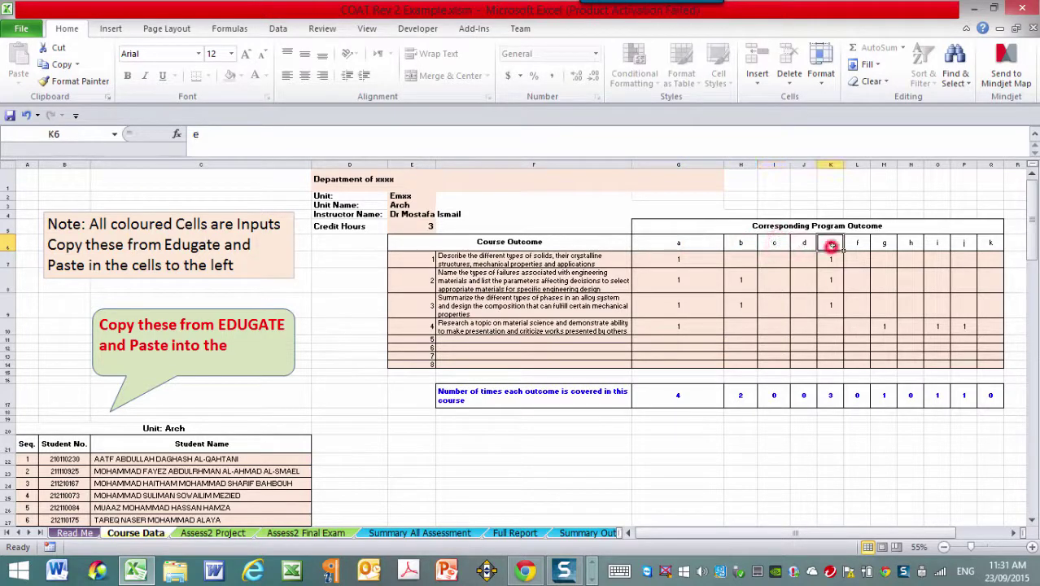
pyautogui.click(857, 242)
pyautogui.click(884, 243)
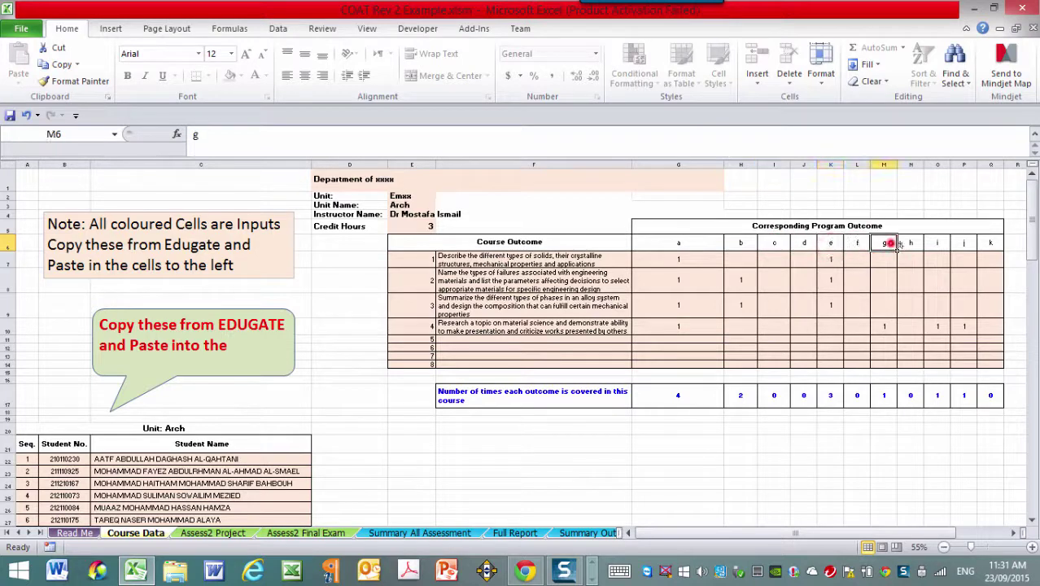
pyautogui.click(992, 242)
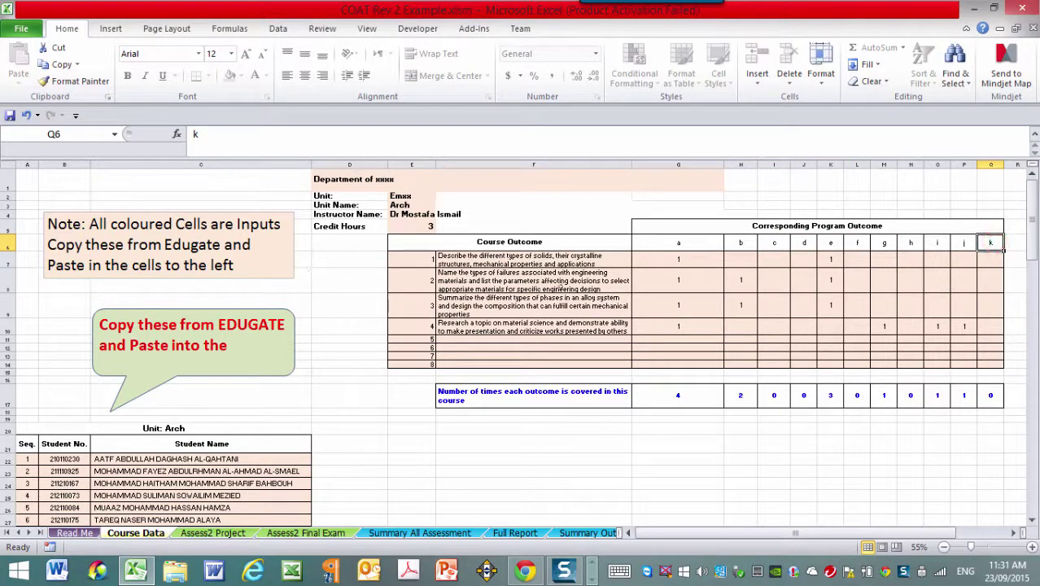
# Examine how the first course outcome in F7 maps to program outcomes a to k in row 7, including columns a and e.
pyautogui.click(549, 260)
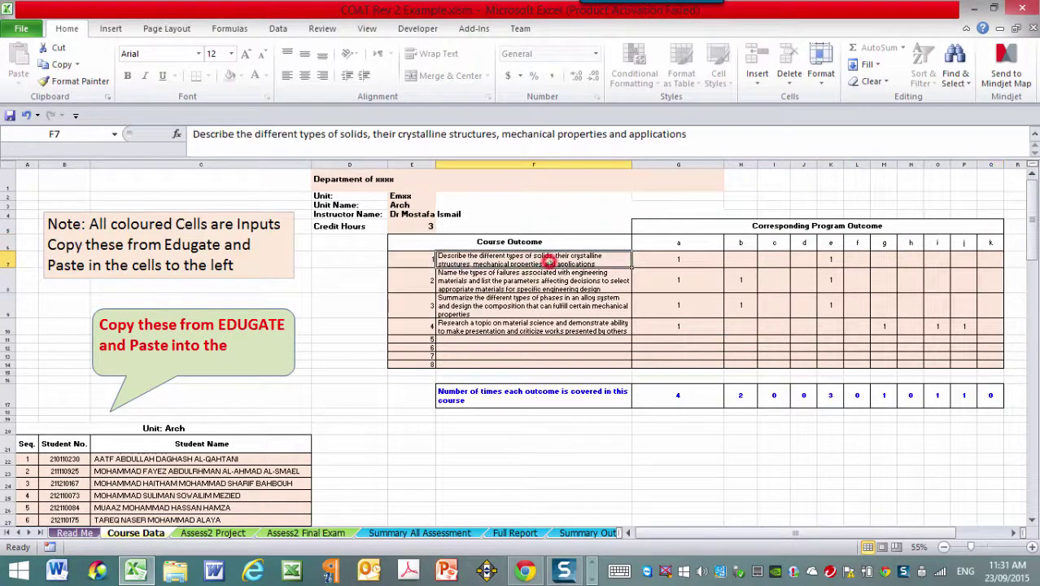
pyautogui.click(419, 261)
pyautogui.click(564, 259)
pyautogui.moveTo(678, 260); pyautogui.dragTo(987, 264)
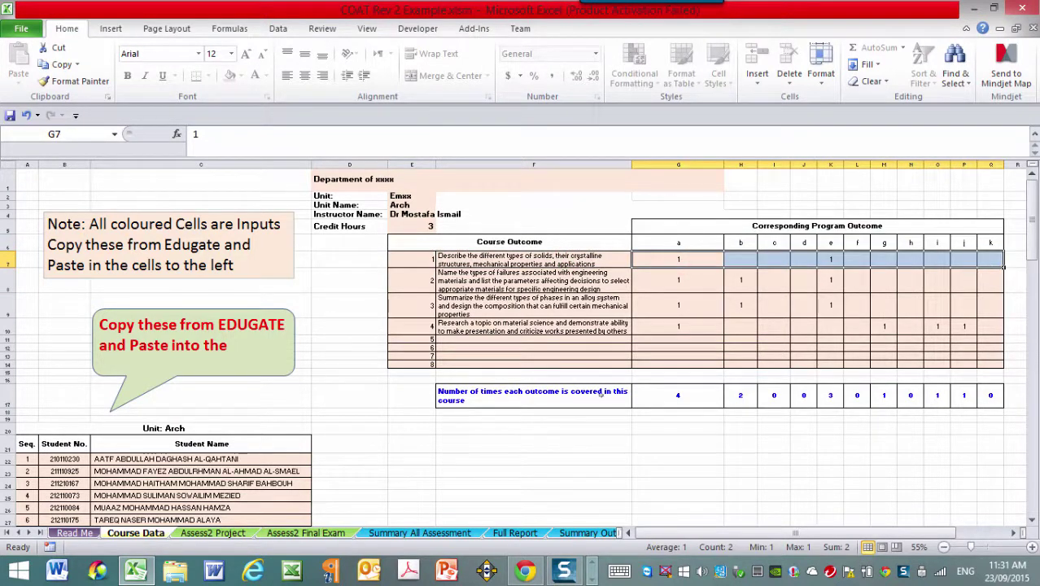
pyautogui.click(553, 259)
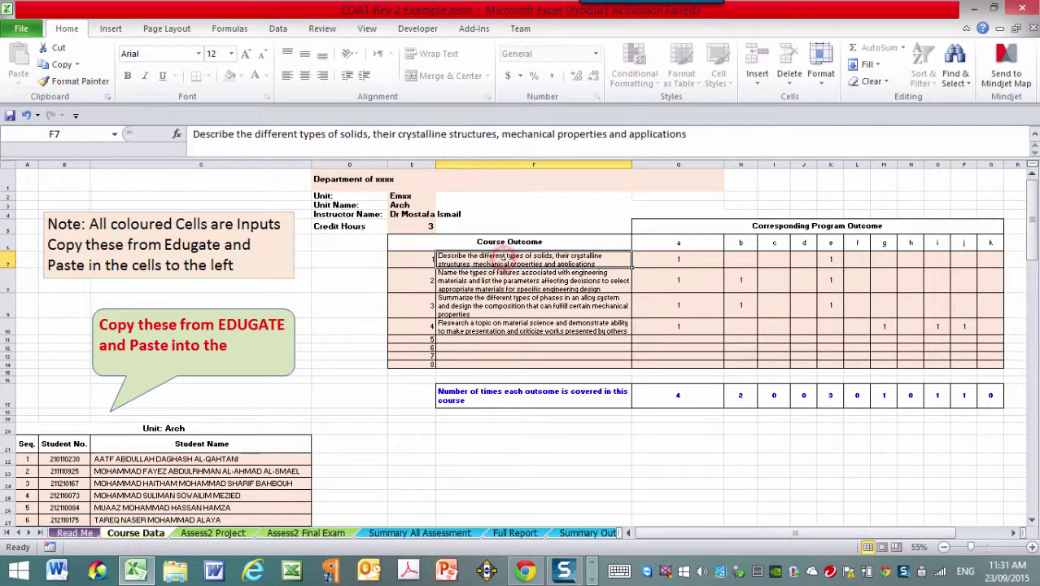
pyautogui.click(701, 261)
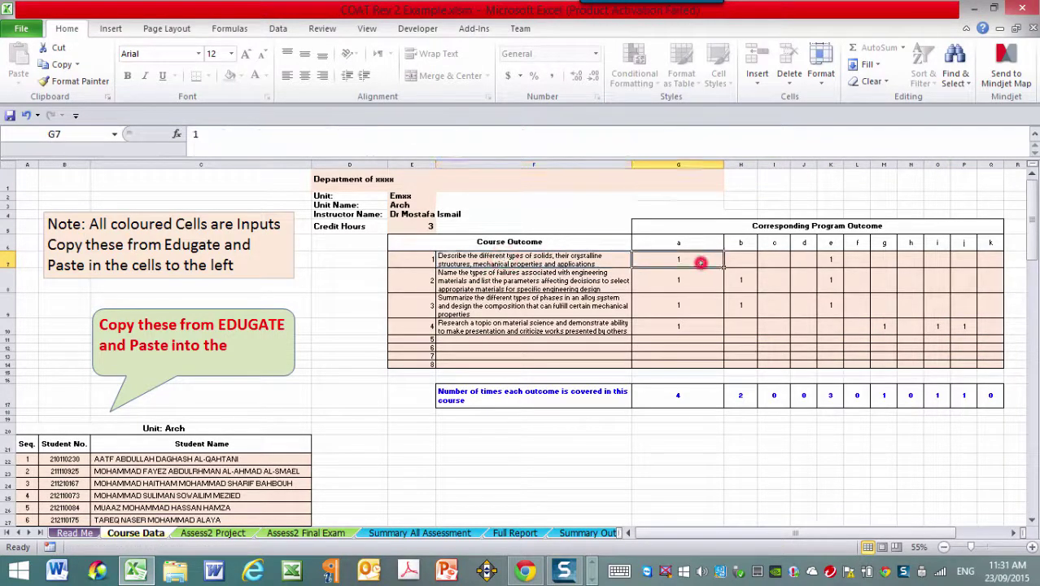
pyautogui.click(738, 259)
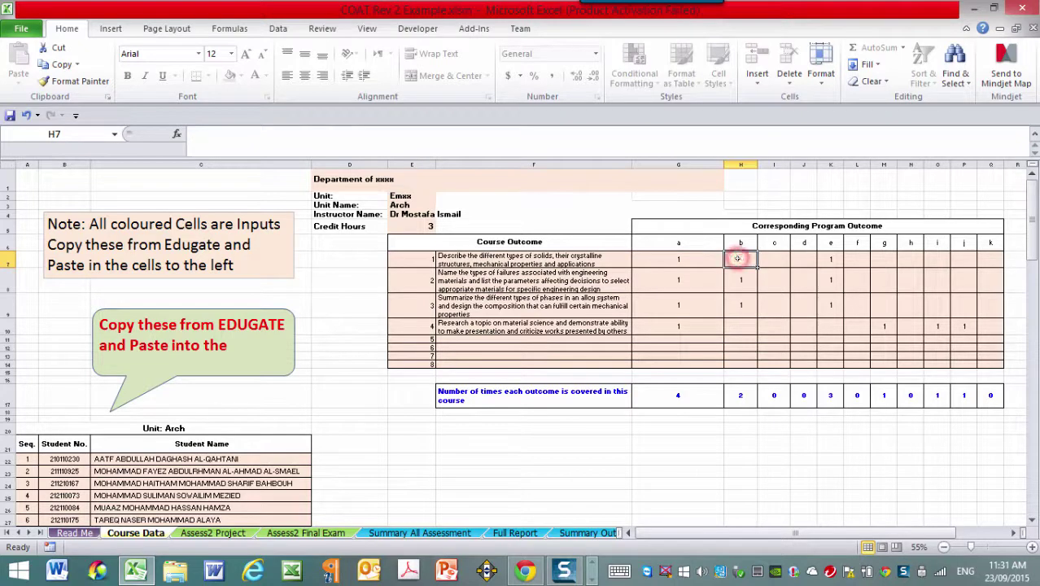
pyautogui.click(503, 263)
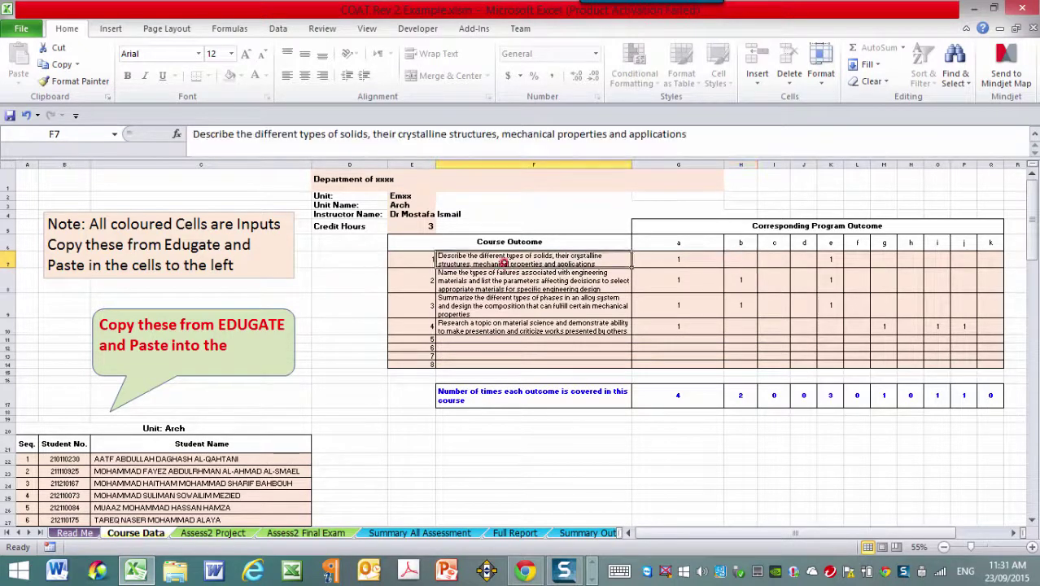
pyautogui.click(684, 255)
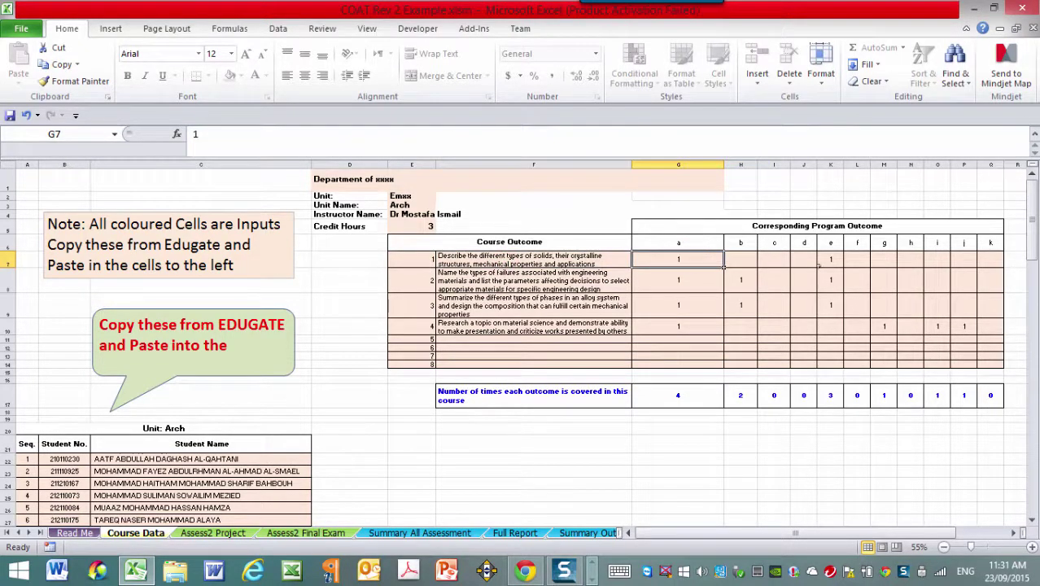
pyautogui.click(835, 261)
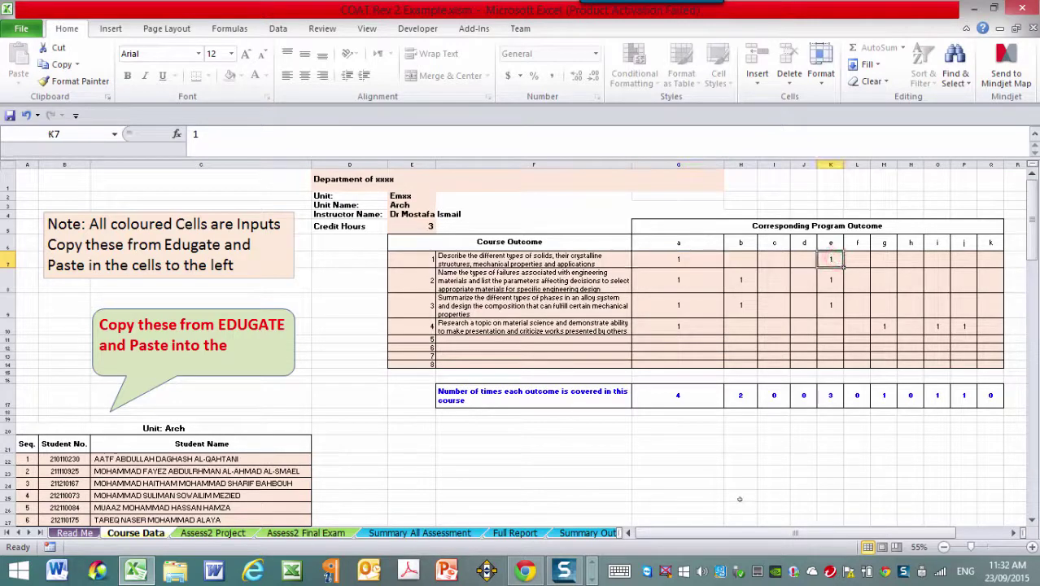
# Check the fourth course outcome in F10 against its marks under program outcomes a, g, i and j.
pyautogui.click(477, 324)
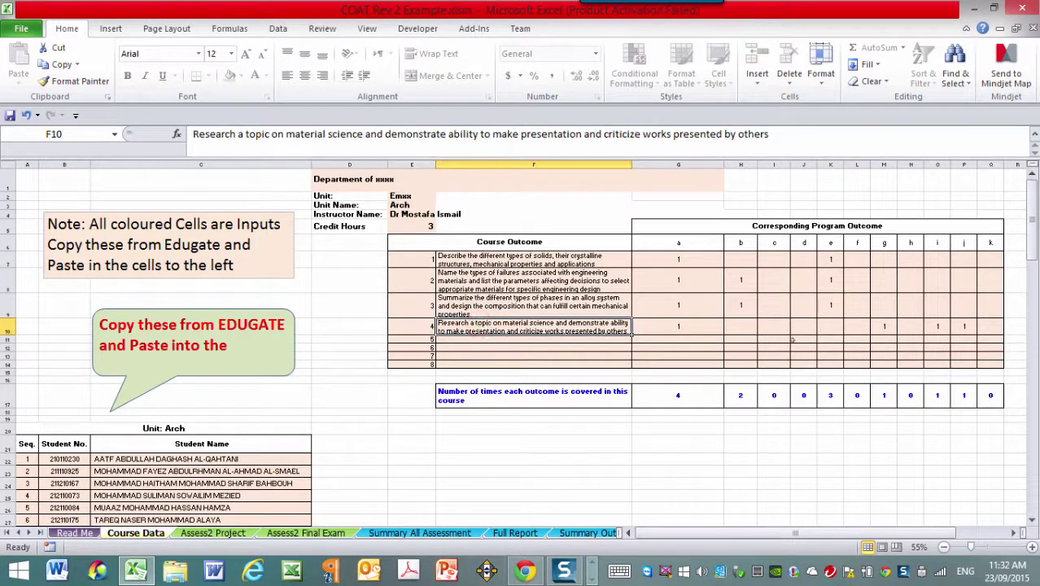
pyautogui.click(675, 326)
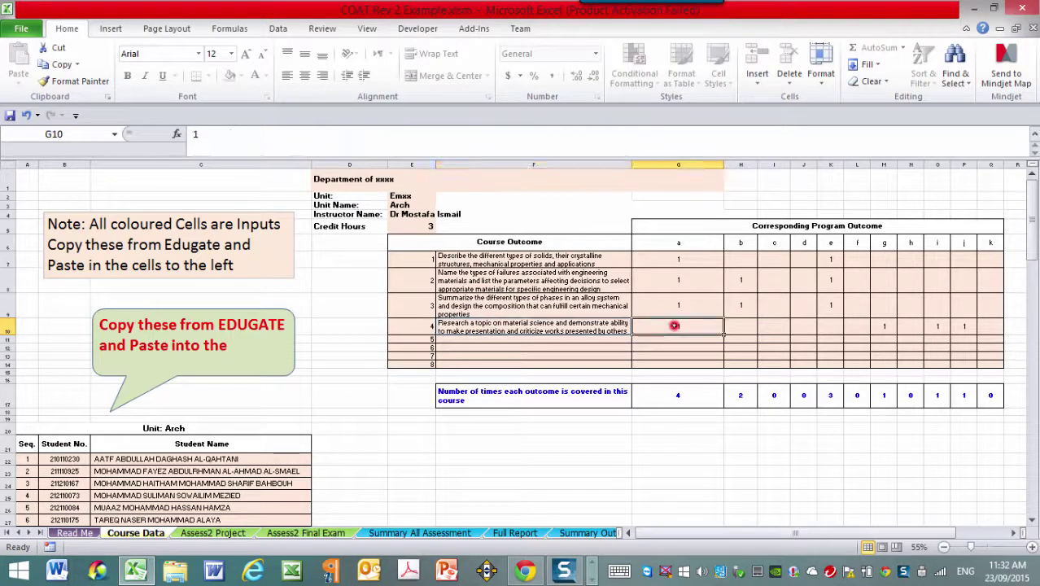
pyautogui.click(884, 325)
pyautogui.click(937, 326)
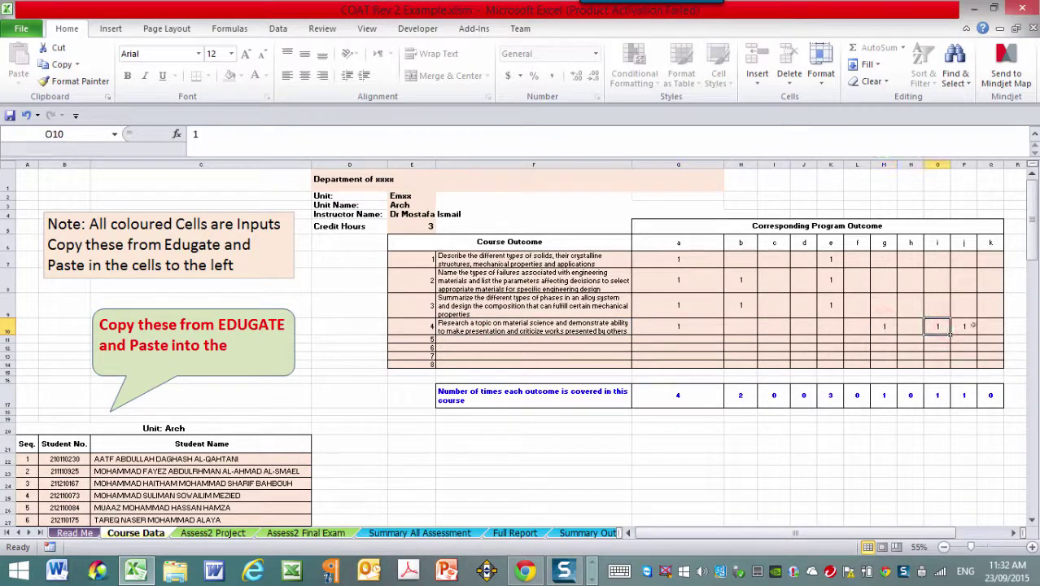
pyautogui.click(967, 327)
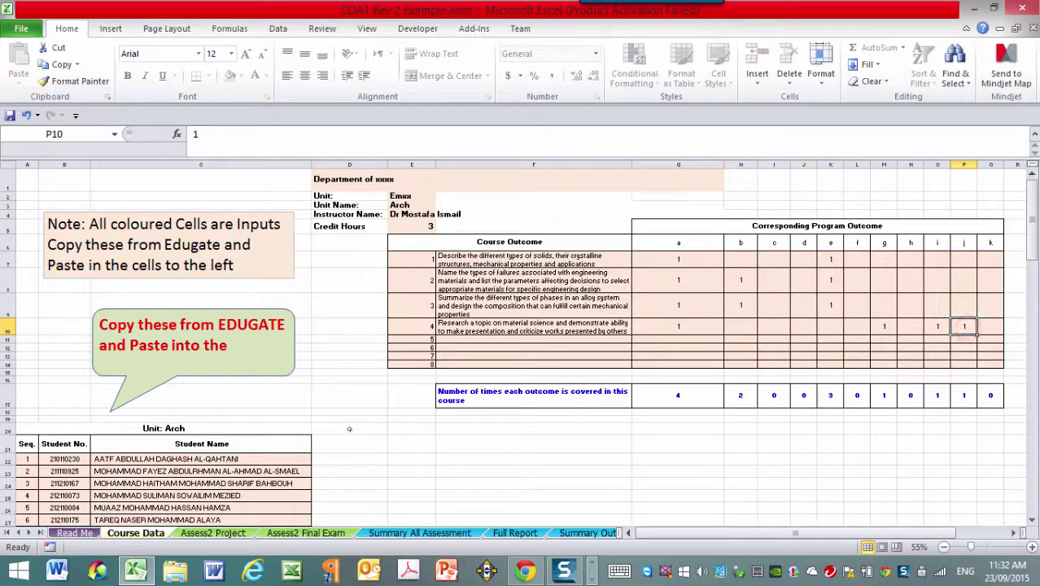
# Examine the student list on the Course Data sheet, covering sequence, student number and student name from row 22 down.
pyautogui.scroll(-1, 352, 426)
pyautogui.scroll(1, 366, 421)
pyautogui.scroll(-2, 510, 299)
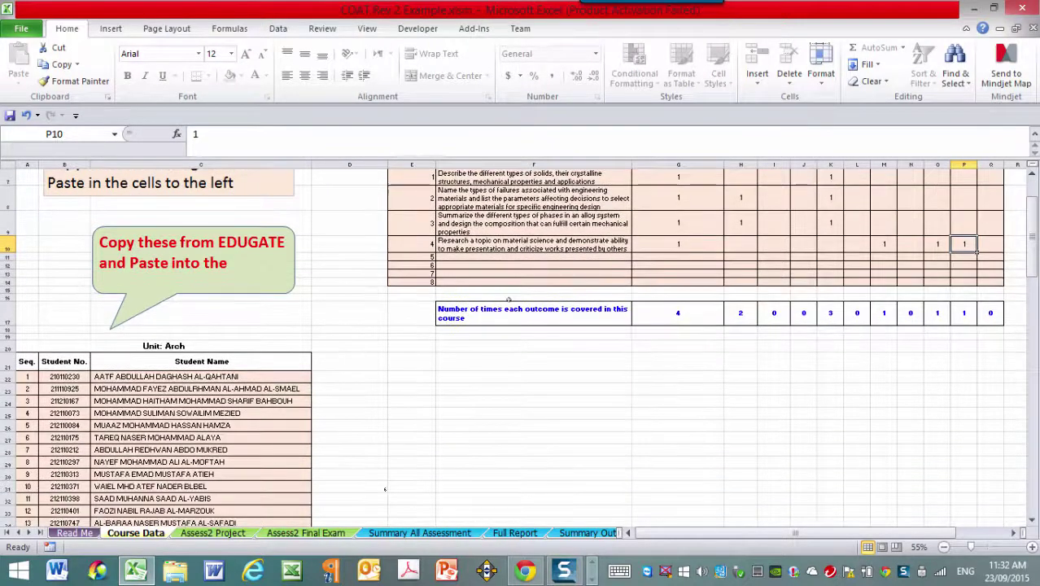
pyautogui.scroll(2, 496, 326)
pyautogui.scroll(-2, 385, 488)
pyautogui.moveTo(28, 378); pyautogui.dragTo(220, 455)
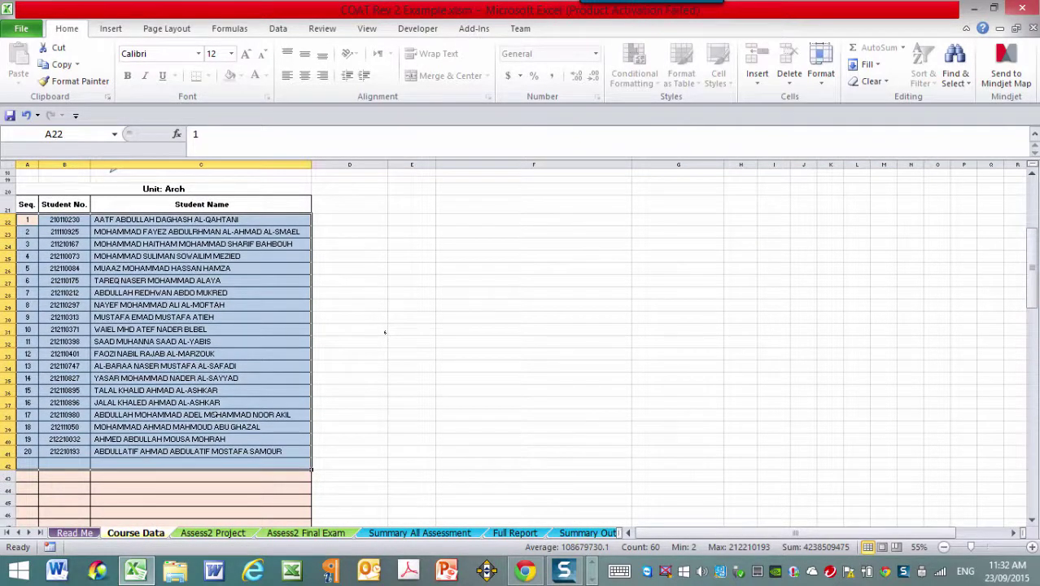
pyautogui.scroll(1, 385, 332)
pyautogui.scroll(1, 214, 415)
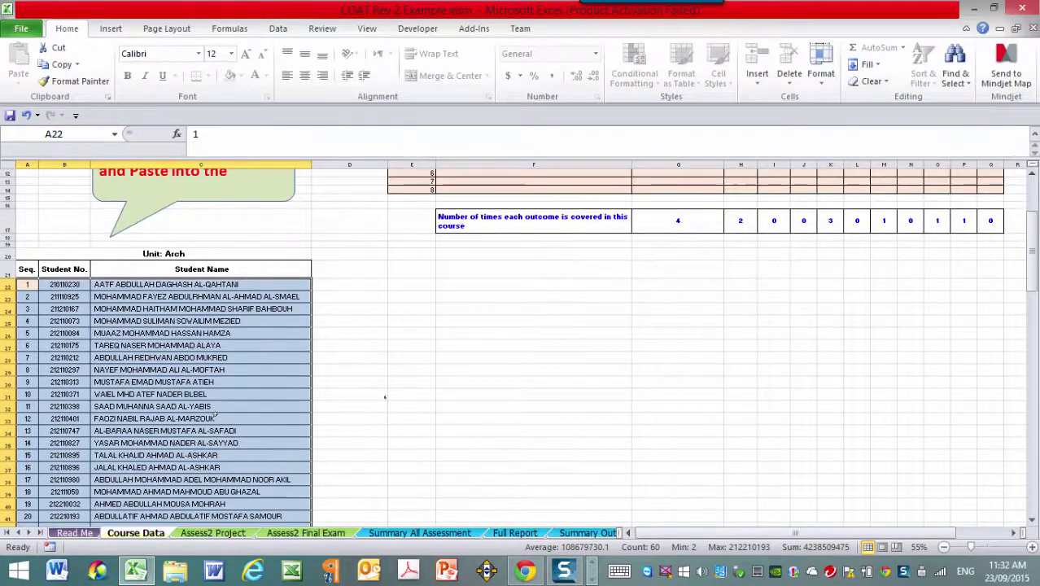
# Switch to the Edugate class page in Chrome and export the Statics section 481 student list to Excel.
pyautogui.hotkey('alt', 'Tab')
pyautogui.hotkey('alt', 'Tab')
pyautogui.hotkey('alt', 'Tab')
pyautogui.hotkey('alt', 'Tab')
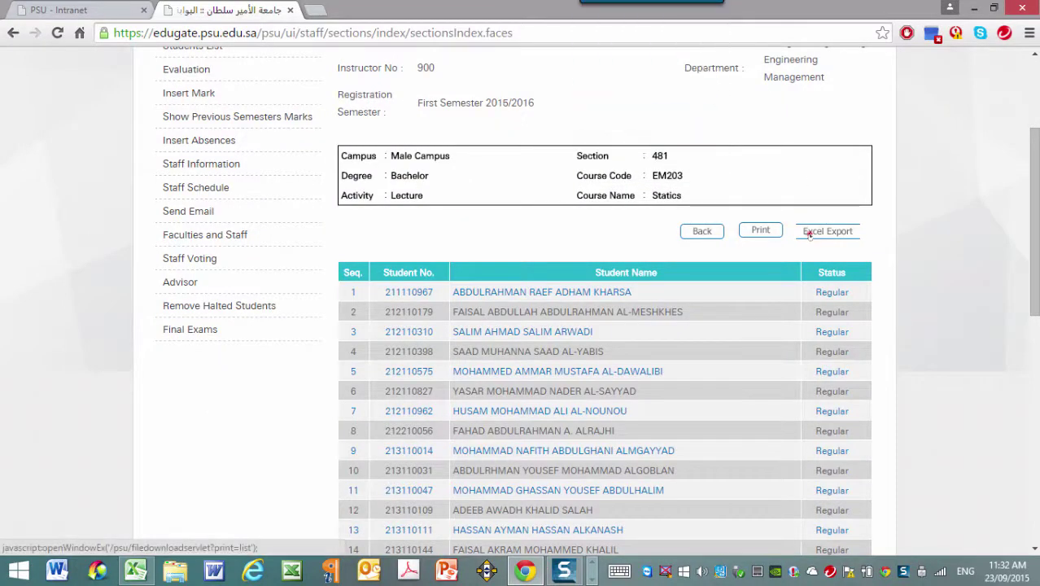
pyautogui.click(809, 232)
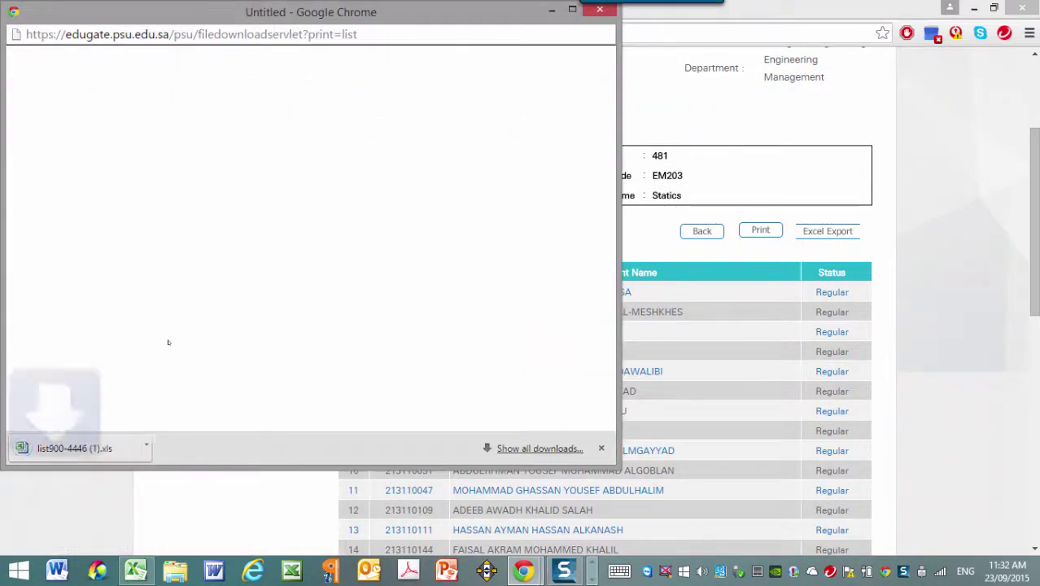
# Open the downloaded list900-4446 (1).xls for editing and copy the sequence, student number and name data in A11:C49.
pyautogui.click(66, 450)
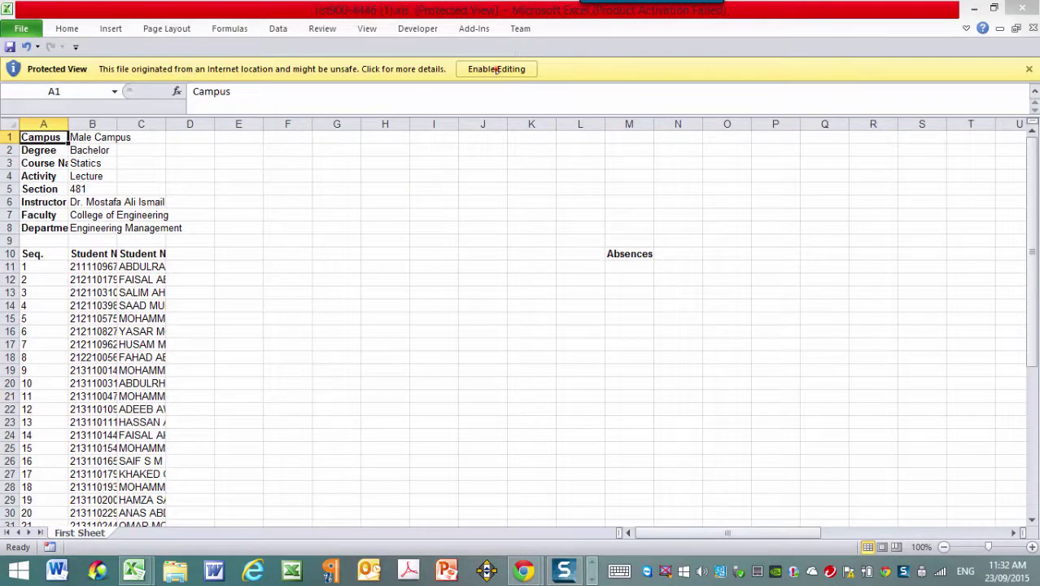
pyautogui.click(497, 70)
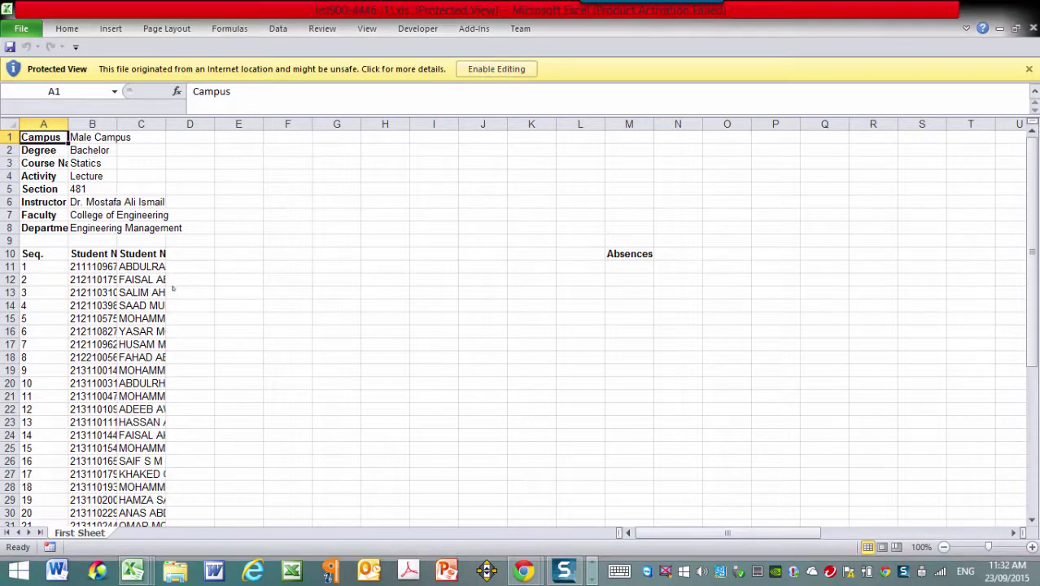
pyautogui.moveTo(46, 305); pyautogui.dragTo(46, 452)
pyautogui.scroll(-9, 46, 451)
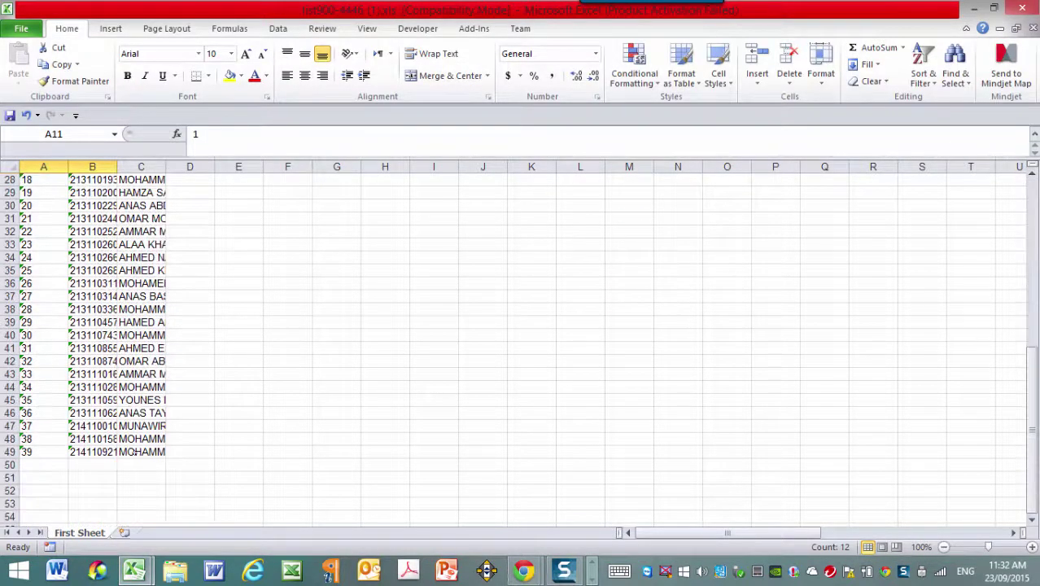
pyautogui.keyDown('shift'); pyautogui.click(137, 452); pyautogui.keyUp('shift')
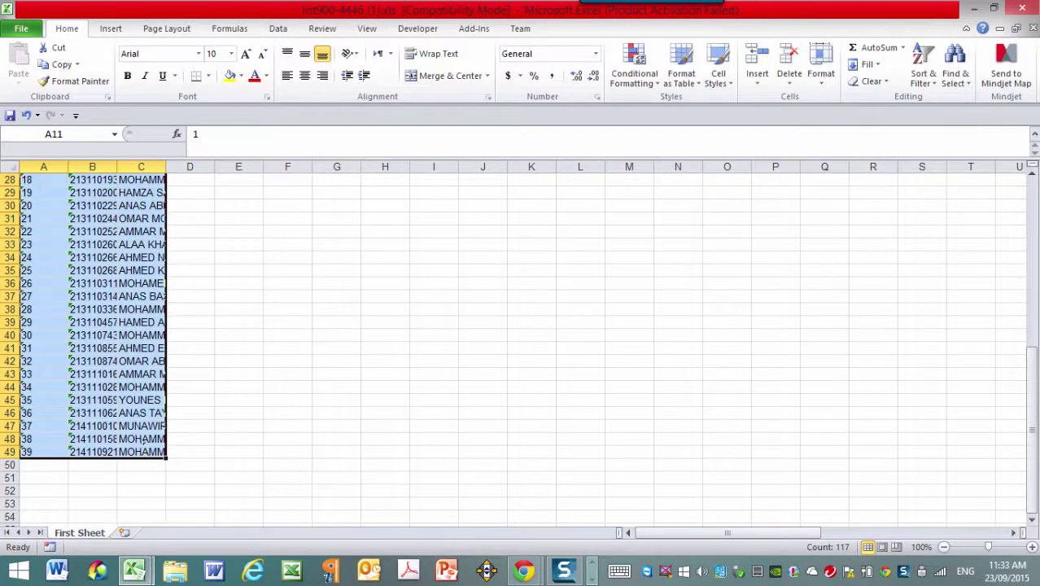
pyautogui.hotkey('ctrl', 'c')
# Return to the COAT workbook and paste the copied student list as values only, starting at A22 on Course Data.
pyautogui.moveTo(651, 7)
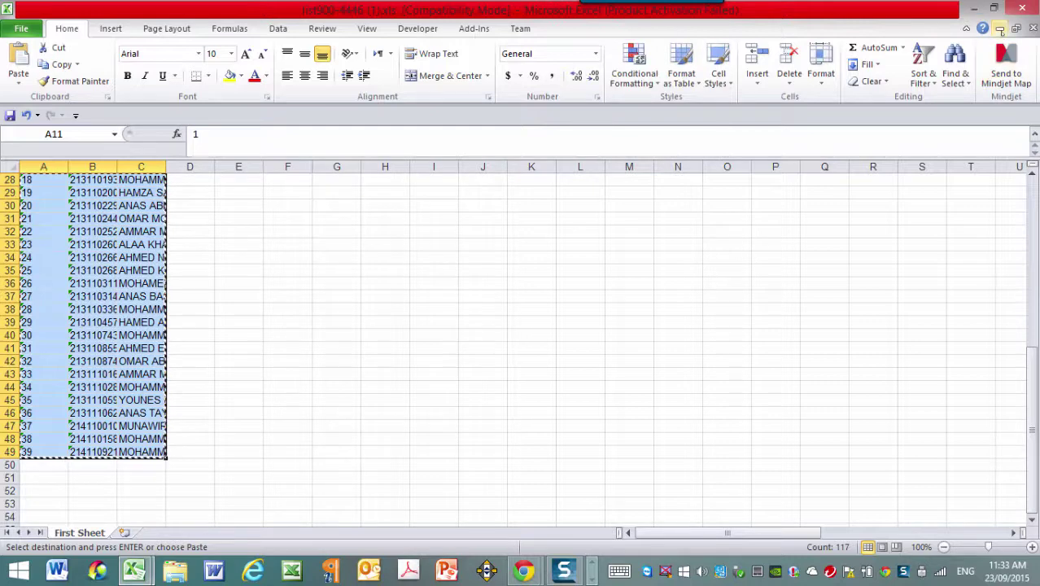
pyautogui.click(1000, 29)
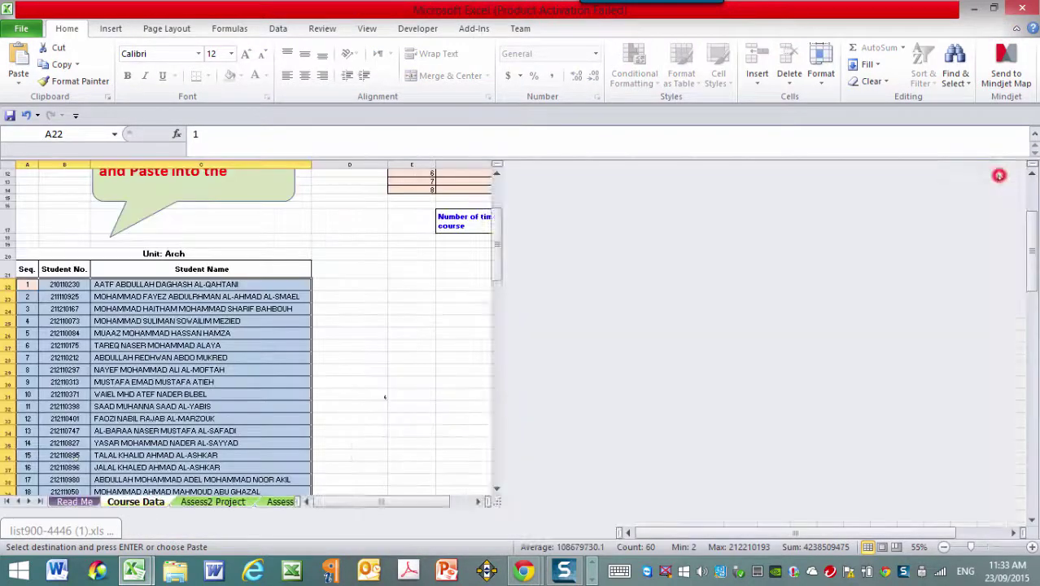
pyautogui.click(532, 358)
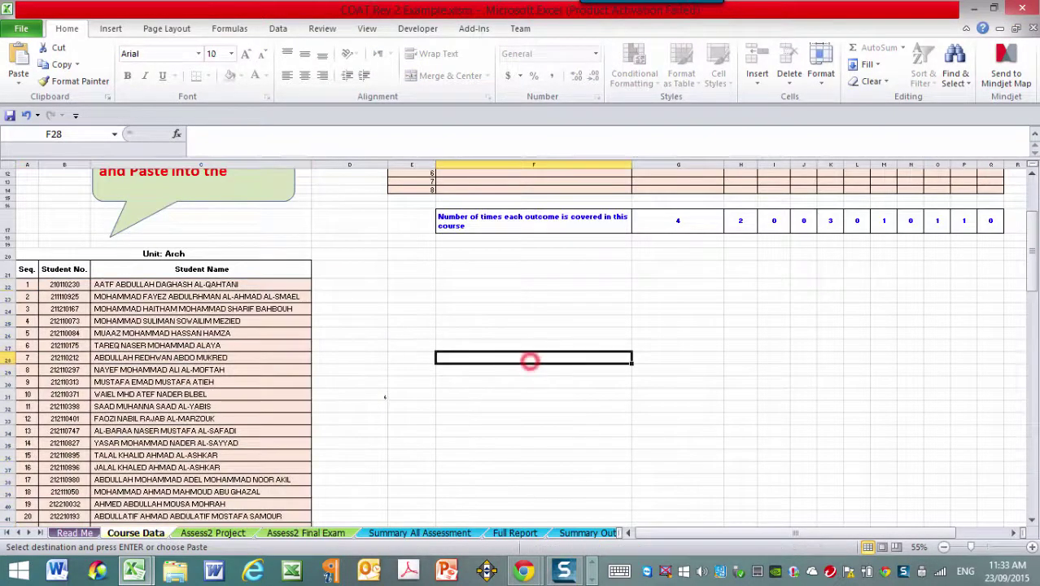
pyautogui.click(24, 285)
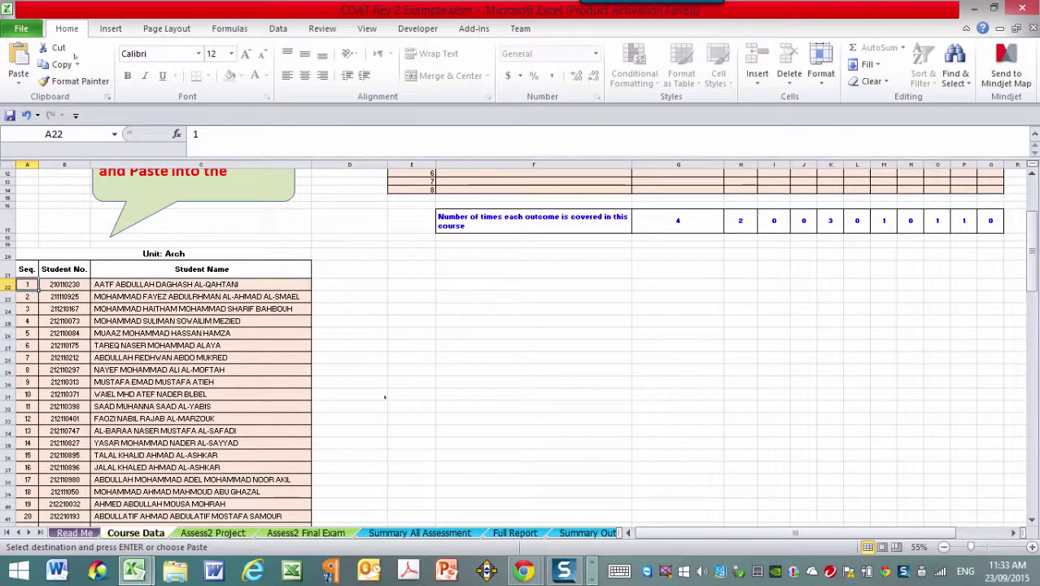
pyautogui.click(19, 85)
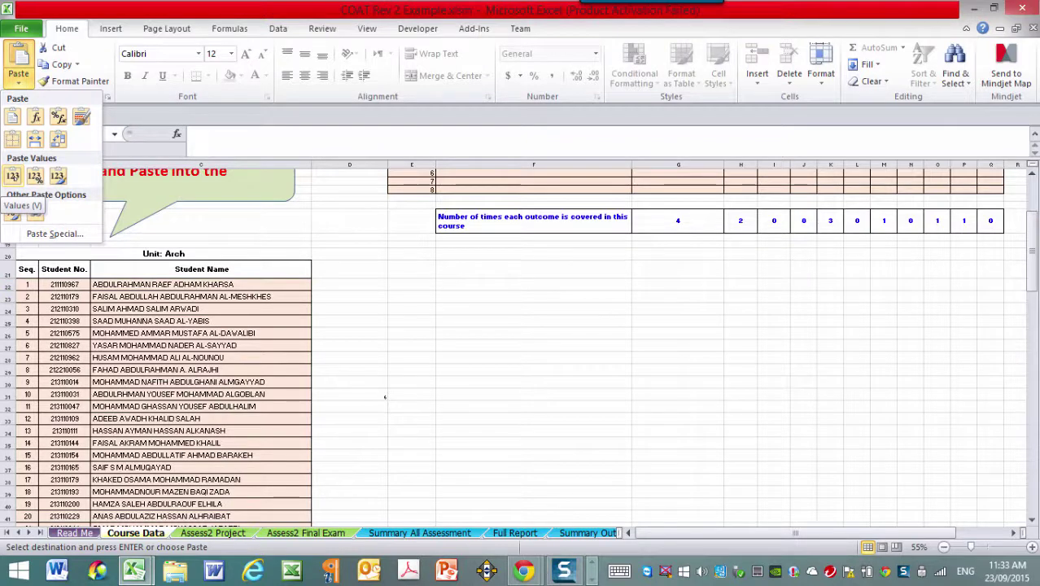
pyautogui.click(12, 176)
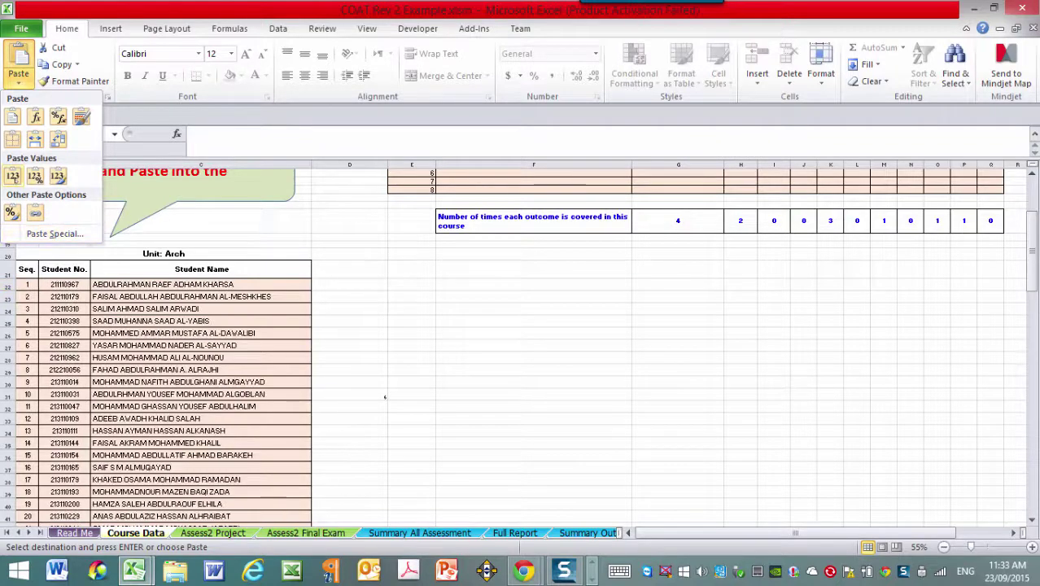
pyautogui.click(12, 176)
# Review the pasted student list down to its last row and the course outcome table above it.
pyautogui.scroll(-10, 464, 419)
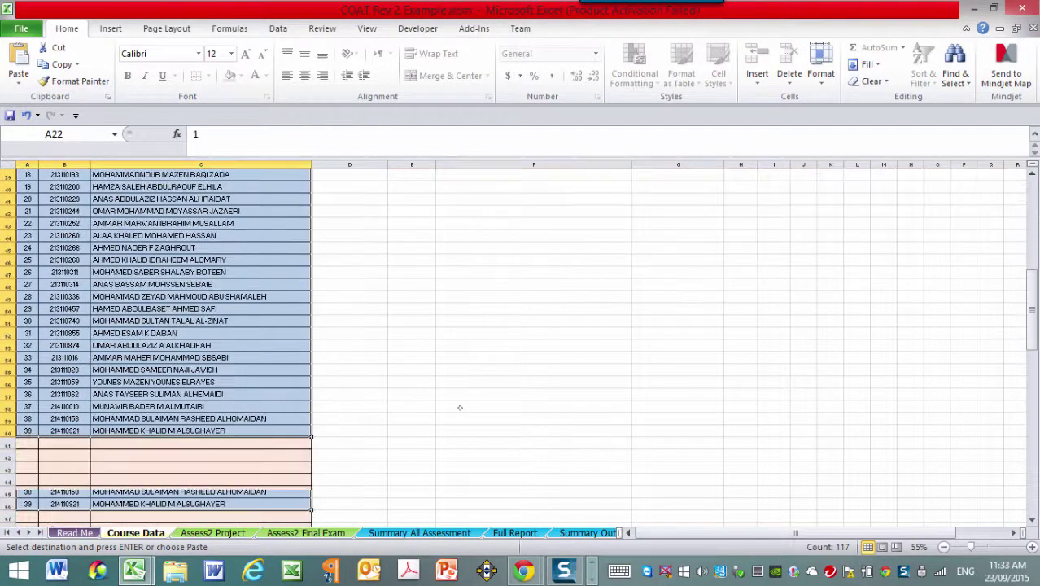
pyautogui.scroll(10, 460, 408)
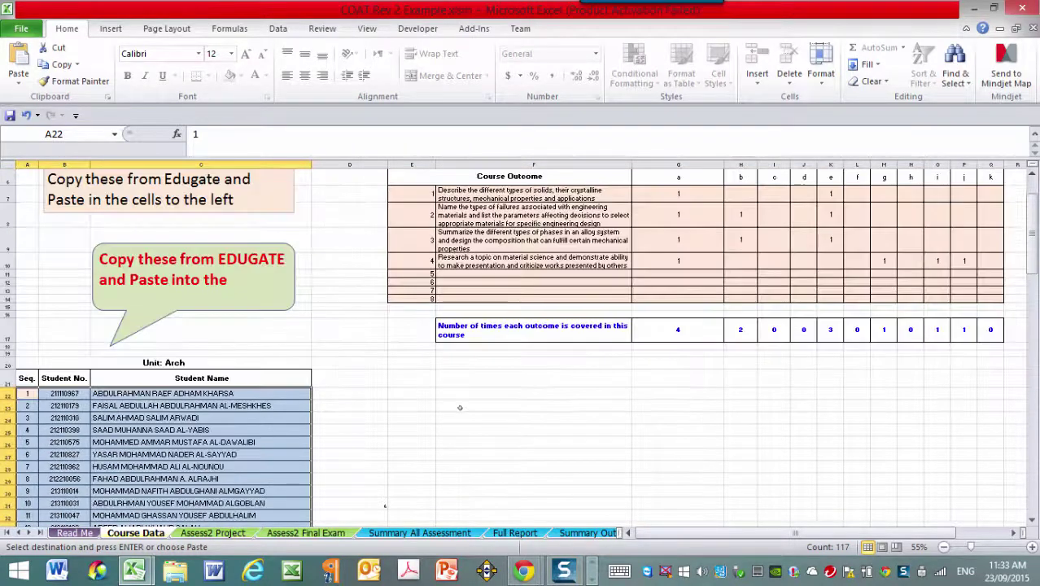
pyautogui.scroll(4, 460, 408)
pyautogui.scroll(-3, 460, 408)
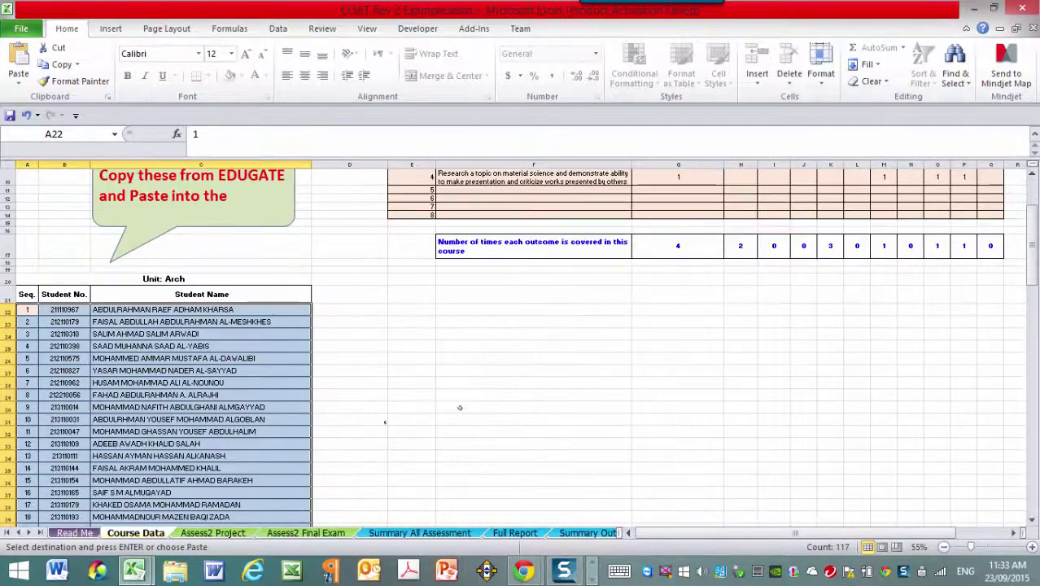
pyautogui.scroll(3, 460, 408)
pyautogui.scroll(-2, 460, 407)
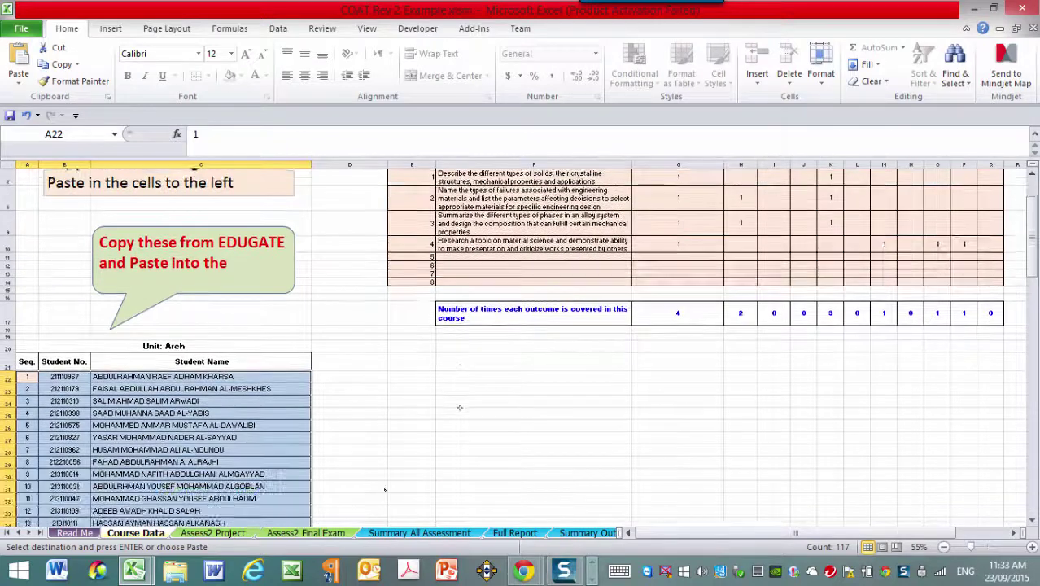
pyautogui.scroll(-2, 460, 407)
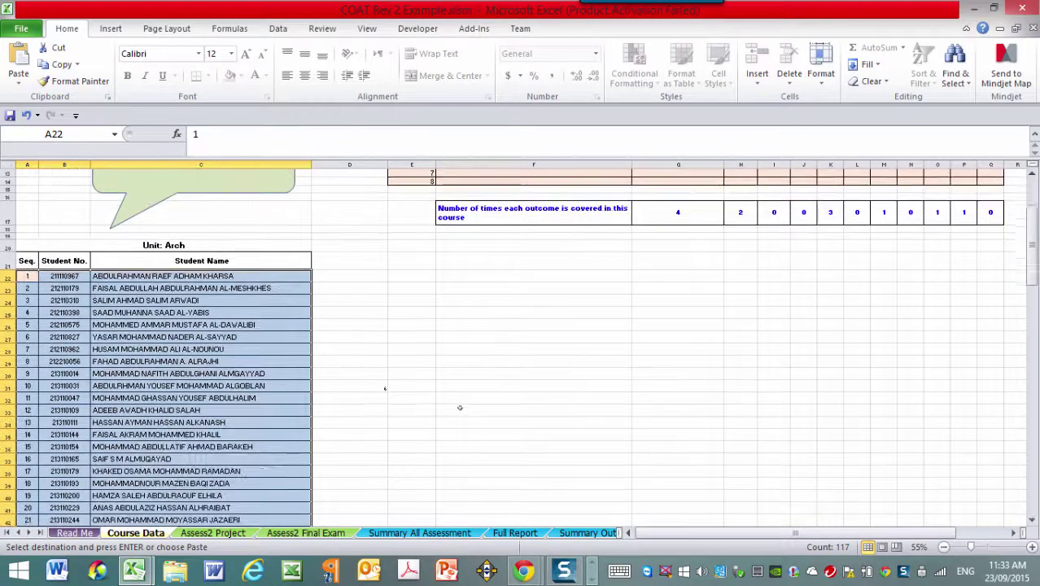
pyautogui.scroll(4, 460, 408)
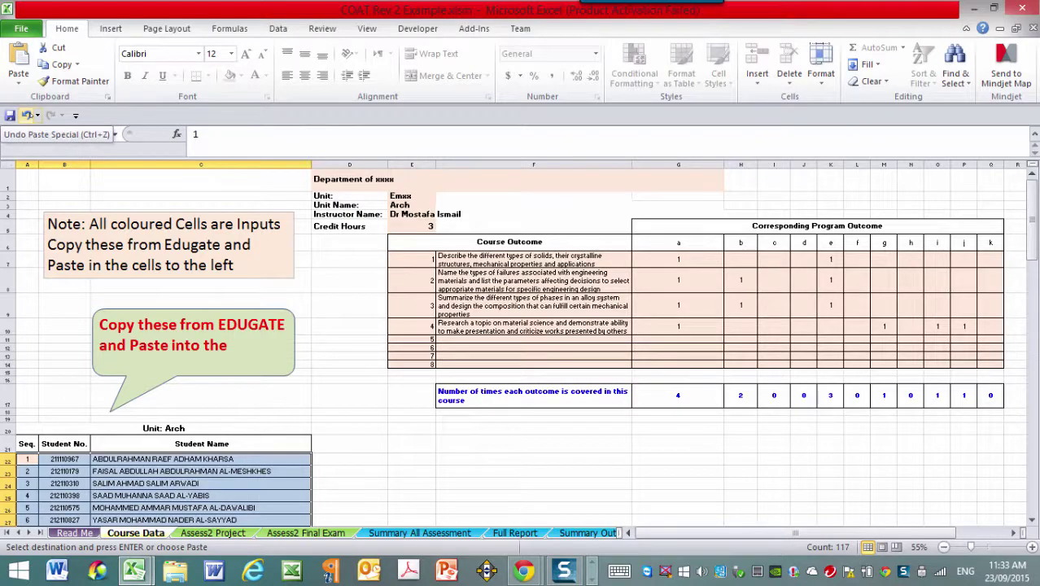
pyautogui.scroll(-10, 383, 326)
pyautogui.scroll(3, 385, 364)
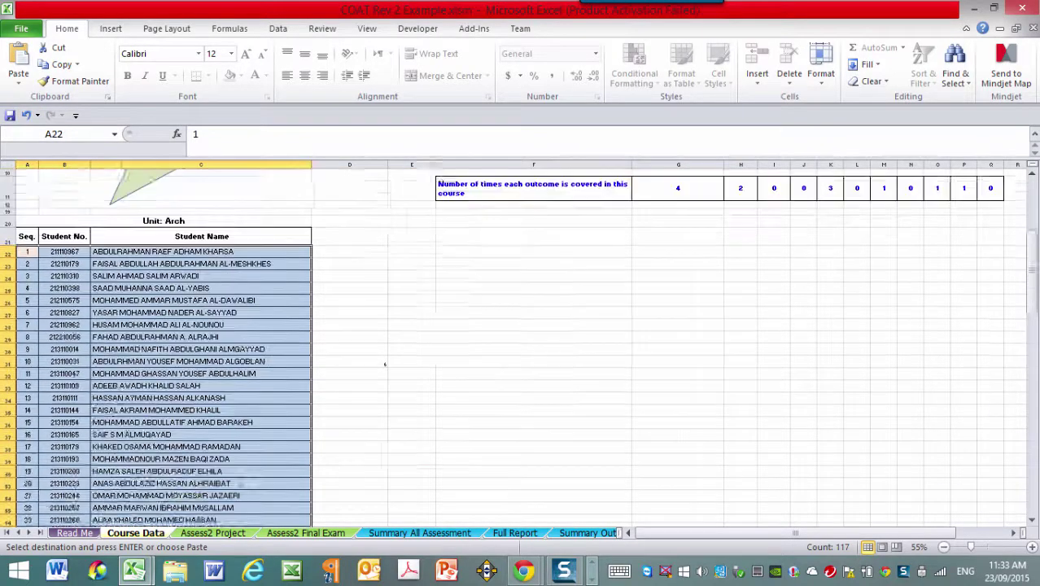
pyautogui.scroll(5, 385, 364)
pyautogui.scroll(-6, 326, 383)
pyautogui.scroll(6, 241, 407)
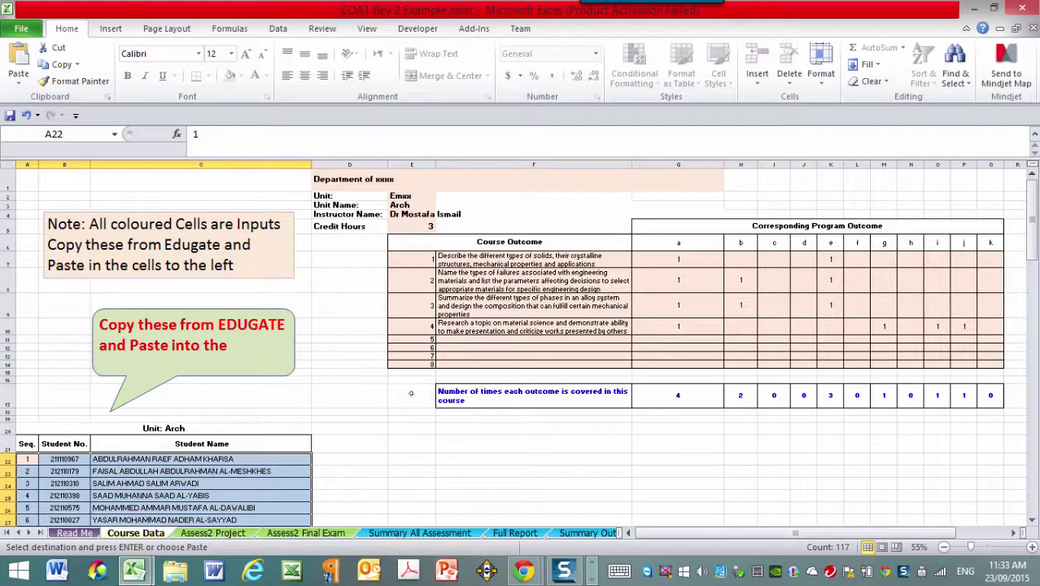
# Undo the pasted student list on the Course Data sheet.
pyautogui.click(26, 117)
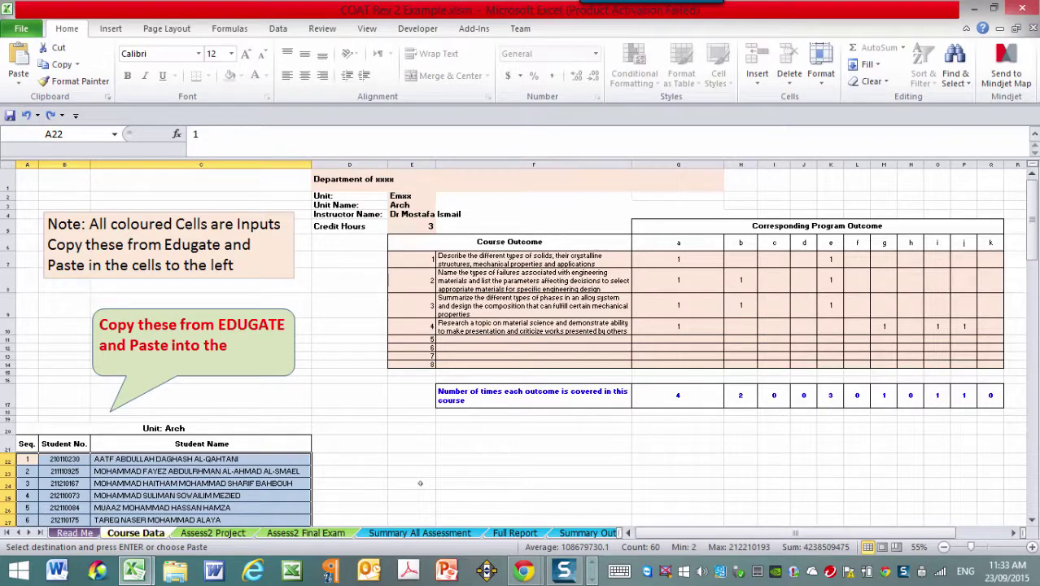
# Compare the Assess2 Project and Assess2 Final Exam sheets, including their outcome mapping, weight factors and student marks.
pyautogui.click(232, 534)
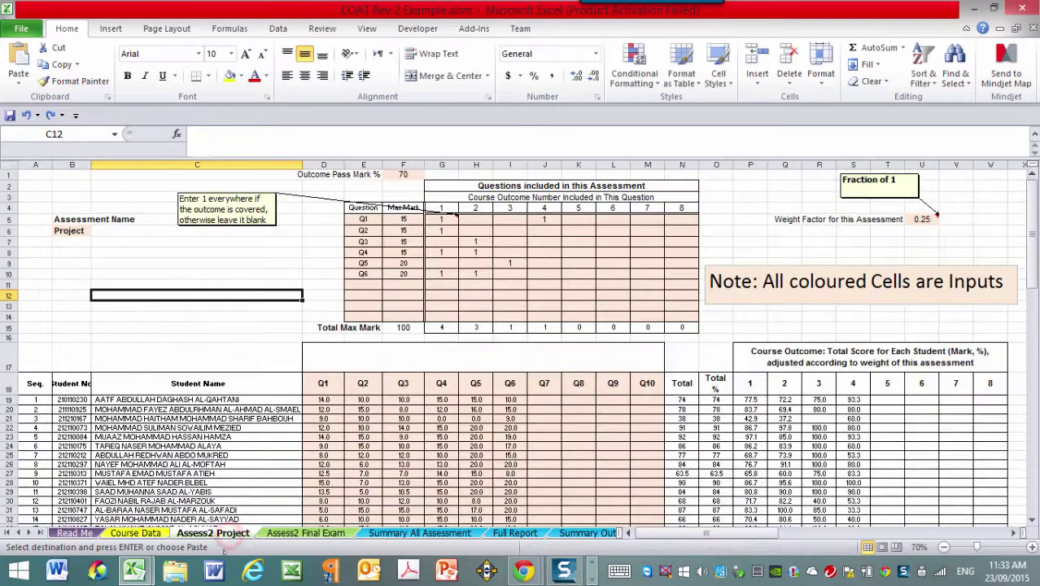
pyautogui.click(317, 539)
pyautogui.click(218, 535)
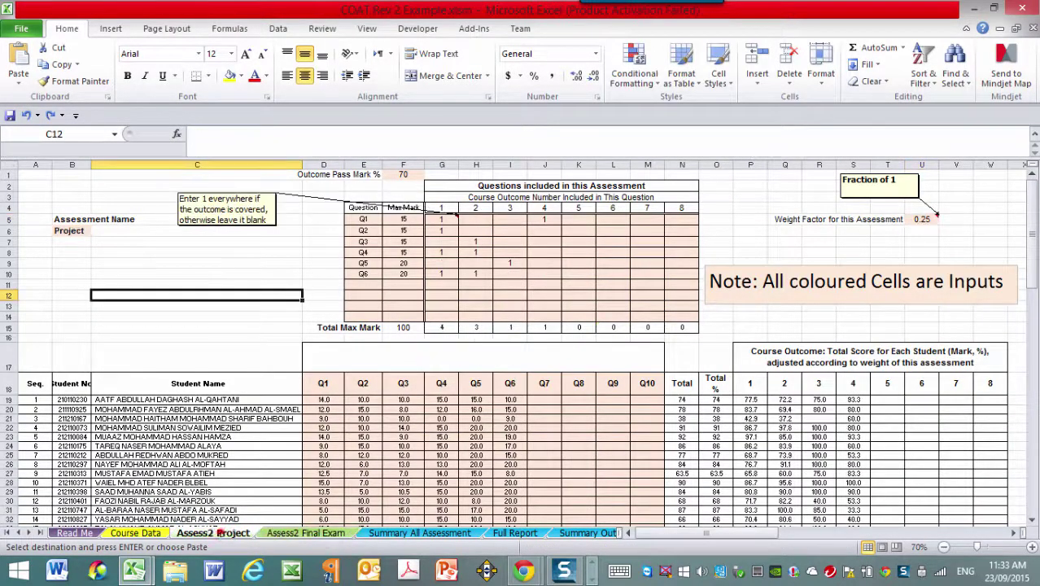
pyautogui.click(287, 533)
pyautogui.click(217, 534)
pyautogui.scroll(-2, 226, 518)
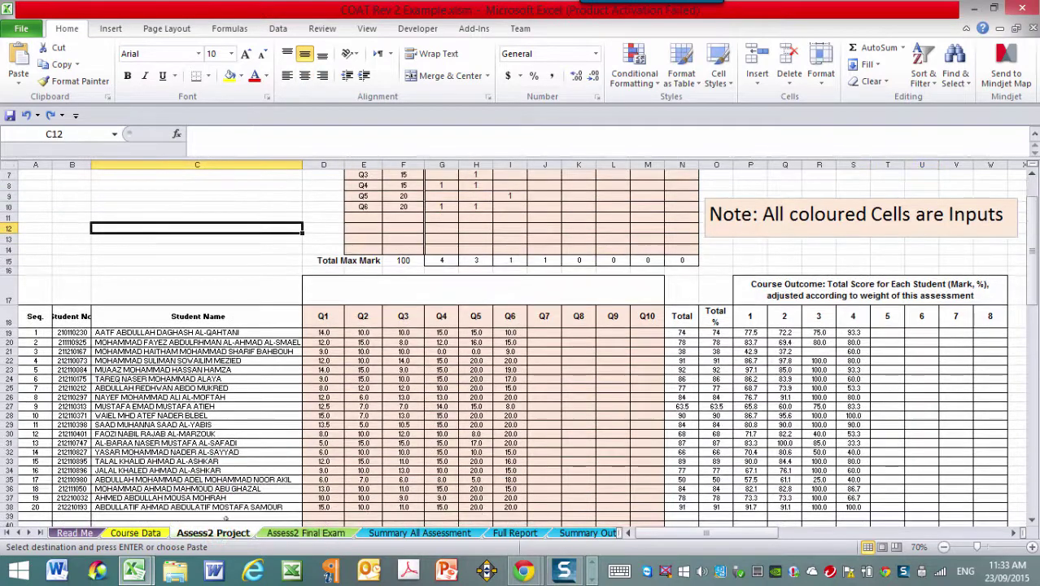
pyautogui.click(308, 533)
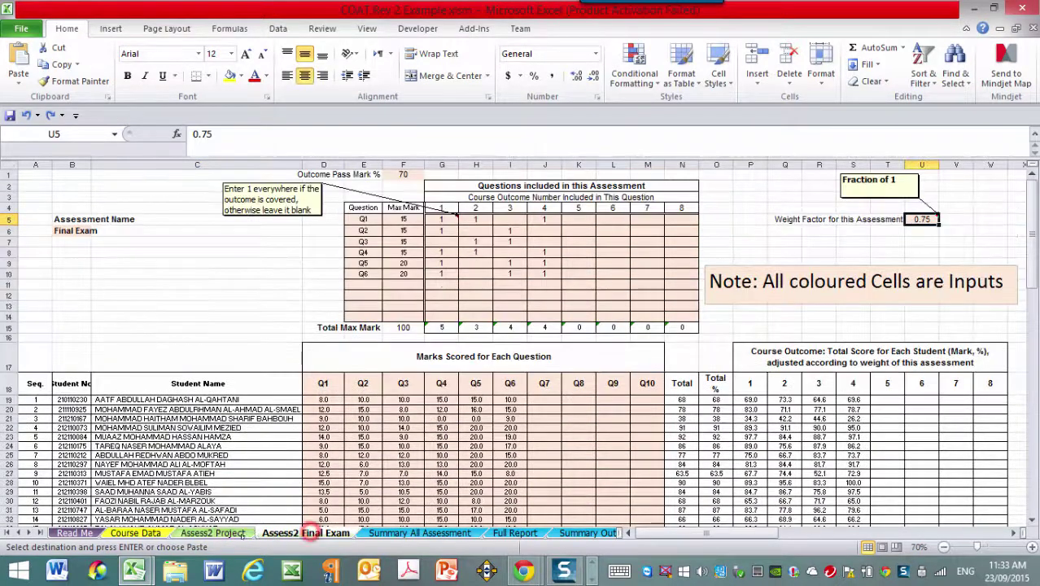
pyautogui.click(236, 535)
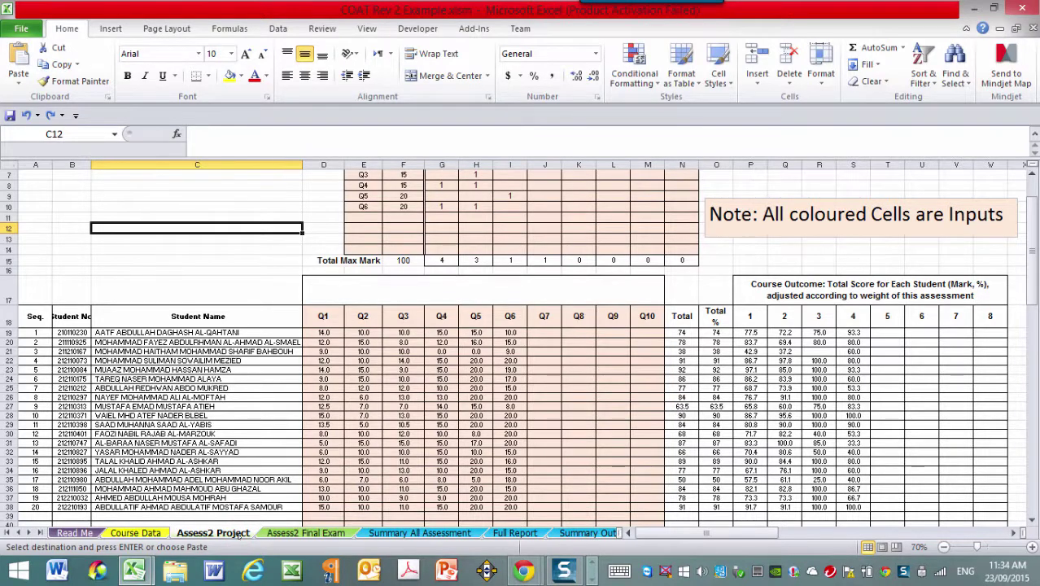
pyautogui.scroll(2, 236, 521)
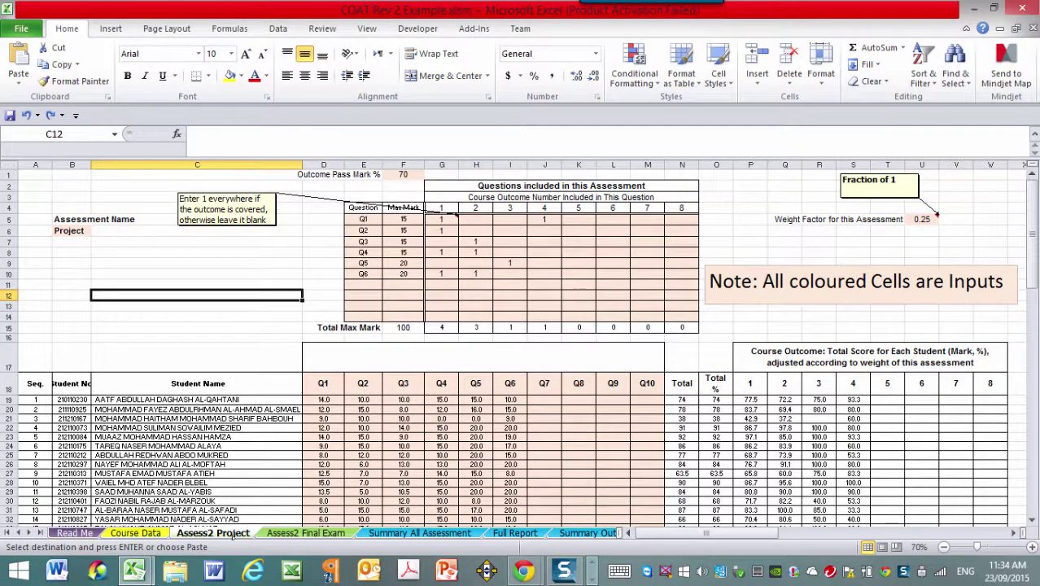
pyautogui.click(287, 534)
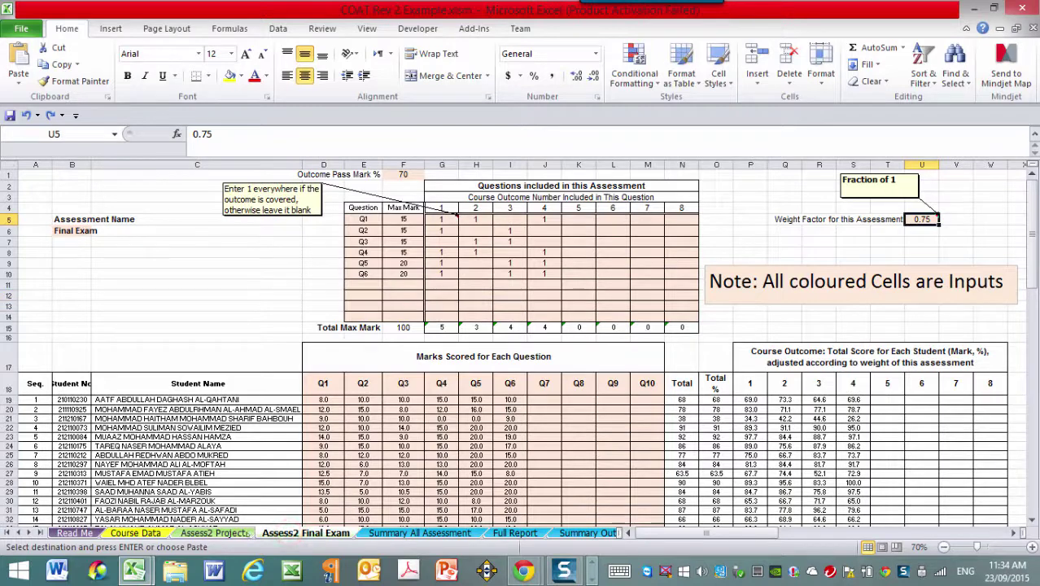
pyautogui.click(214, 533)
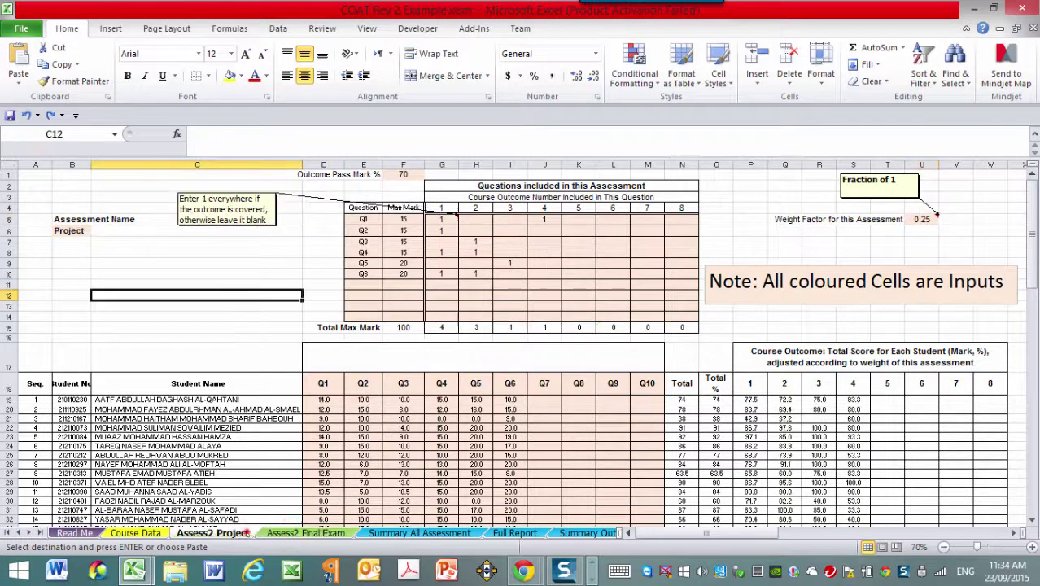
pyautogui.click(302, 534)
pyautogui.scroll(-1, 301, 535)
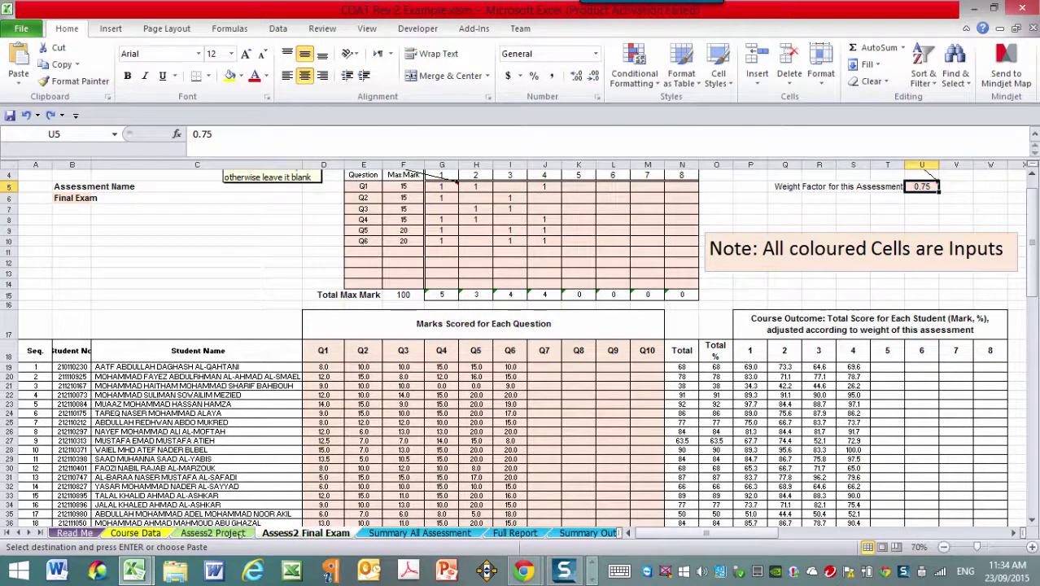
# Rename the Assess2 Project sheet as Assess1 Project.
pyautogui.click(213, 533)
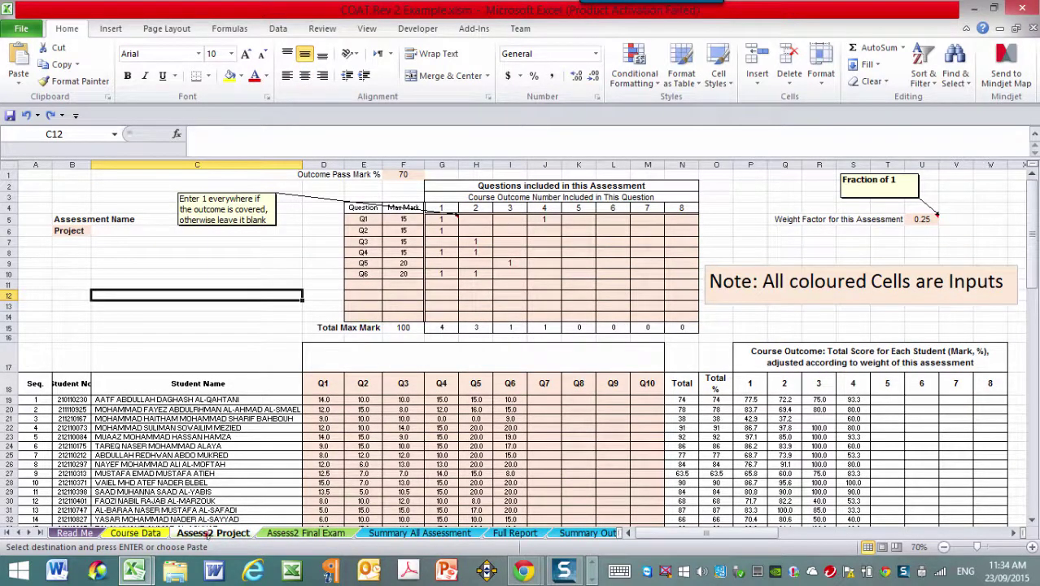
pyautogui.doubleClick(207, 534)
pyautogui.click(209, 534)
pyautogui.moveTo(214, 534); pyautogui.dragTo(209, 534)
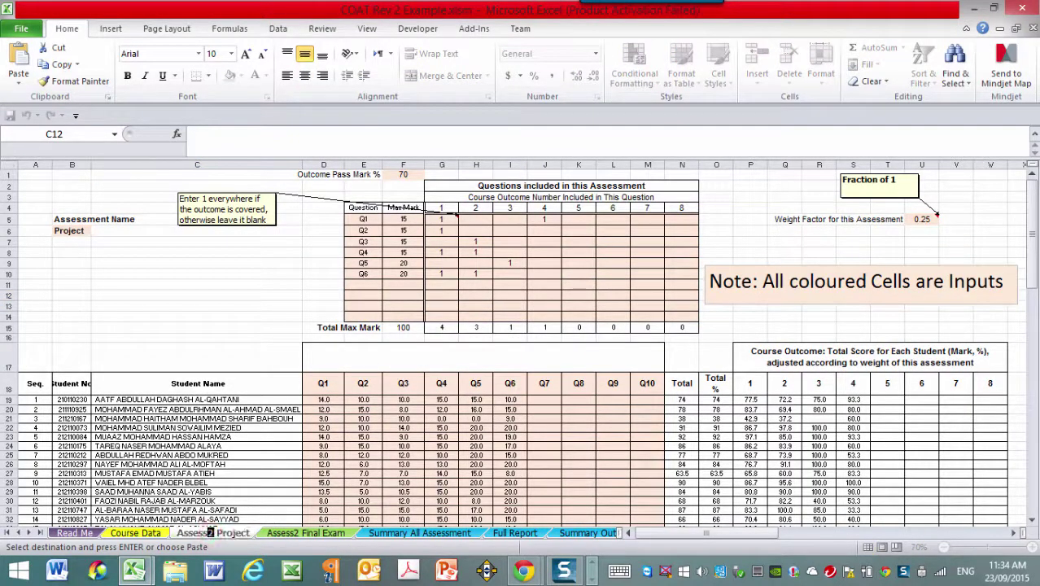
pyautogui.write('1')
pyautogui.click(164, 308)
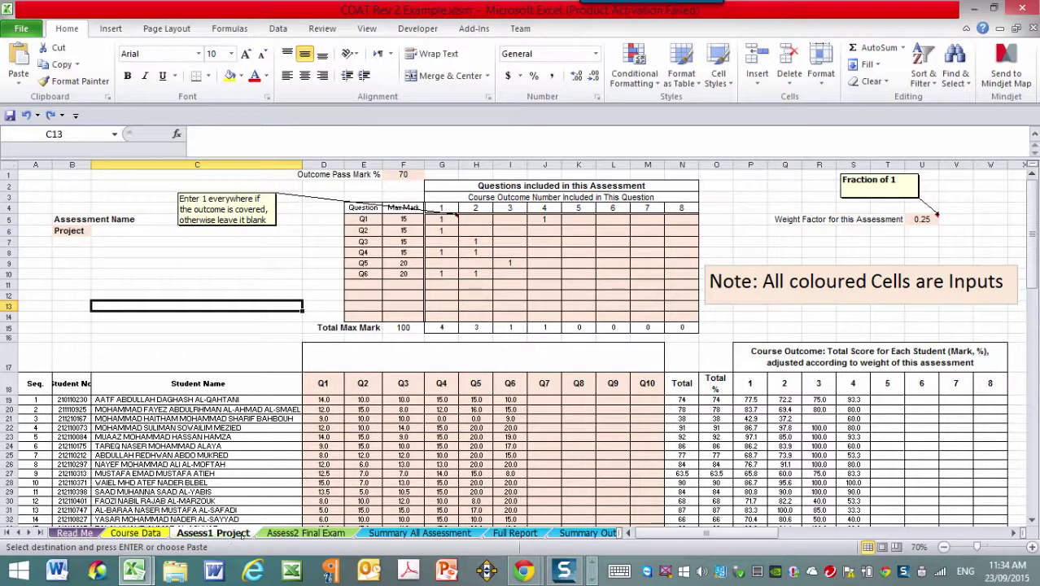
# Check the Assess2 Final Exam sheet, then use Move or Copy to create a copy of Assess1 Project before the original.
pyautogui.click(293, 538)
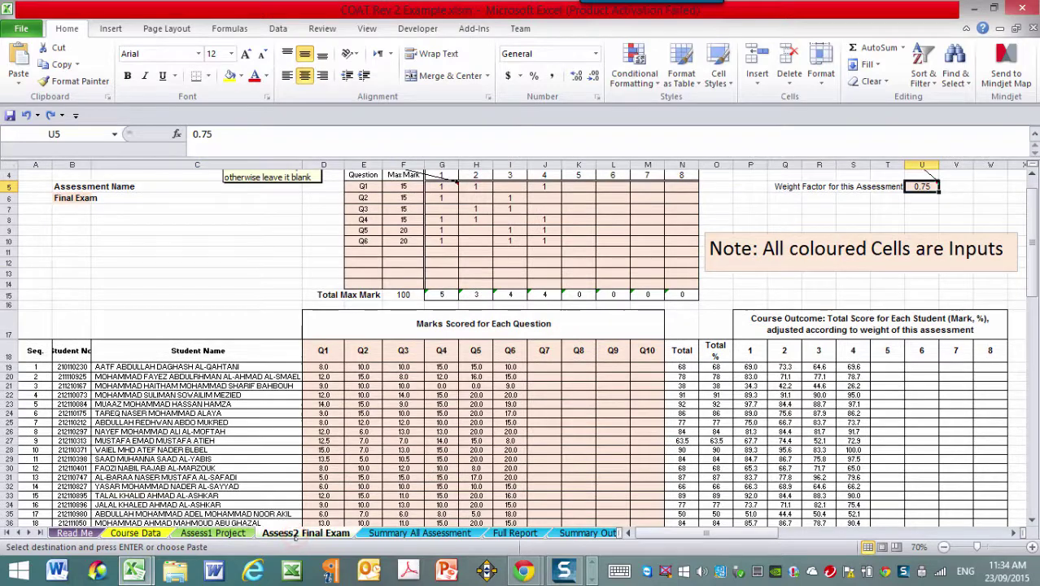
pyautogui.click(204, 535)
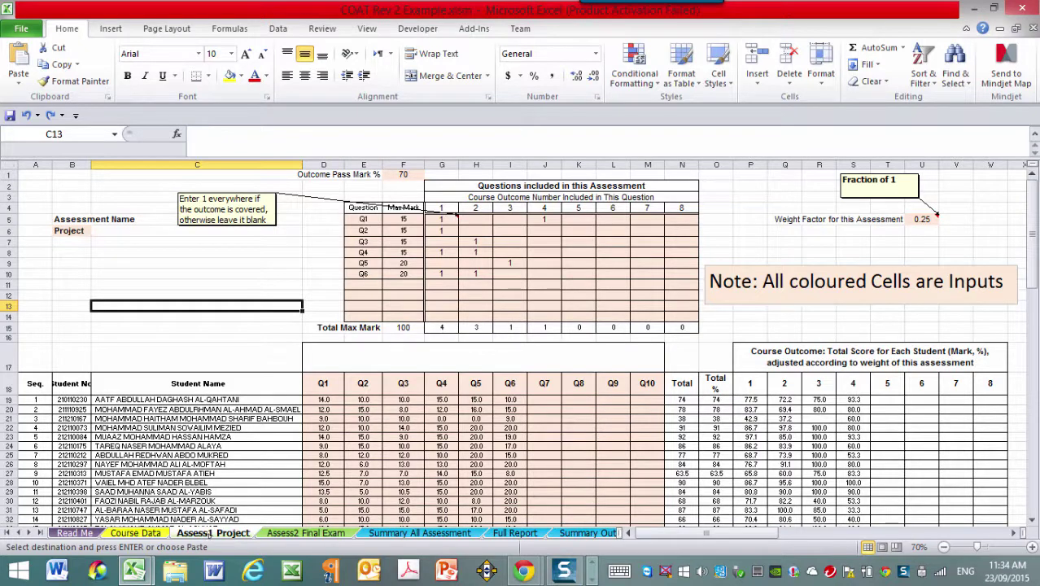
pyautogui.rightClick(209, 534)
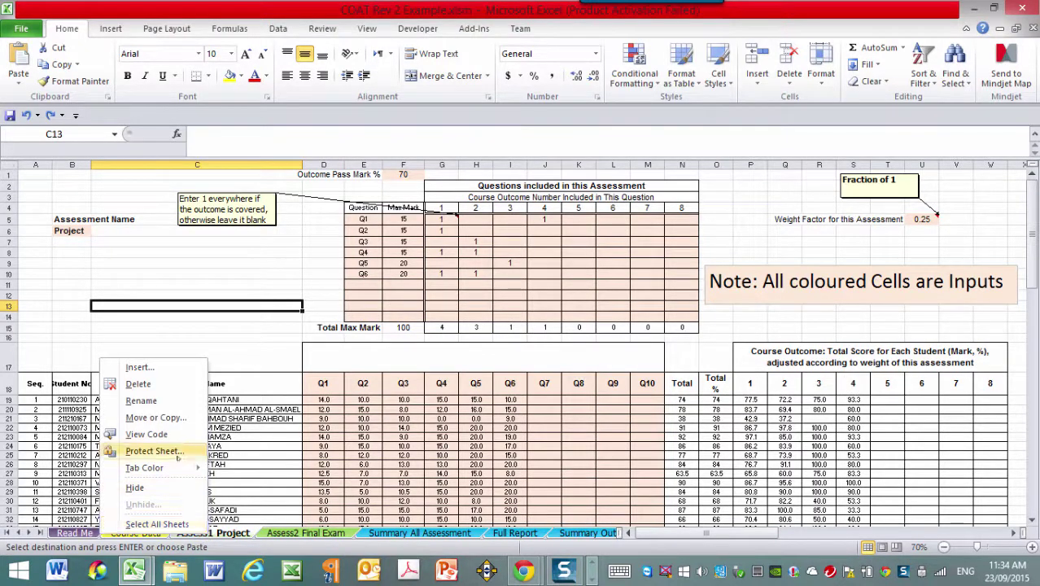
pyautogui.rightClick(221, 531)
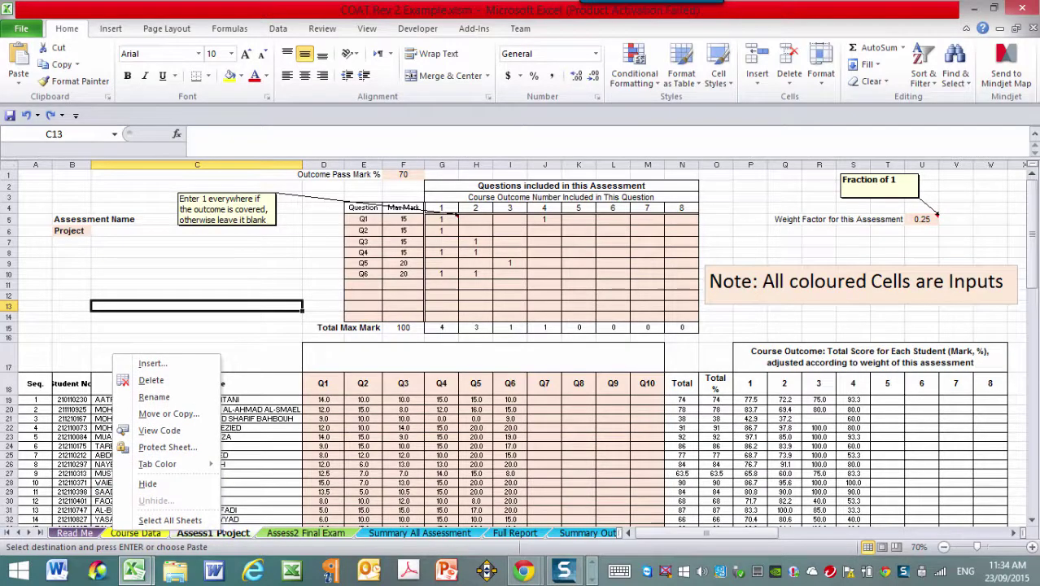
pyautogui.click(197, 412)
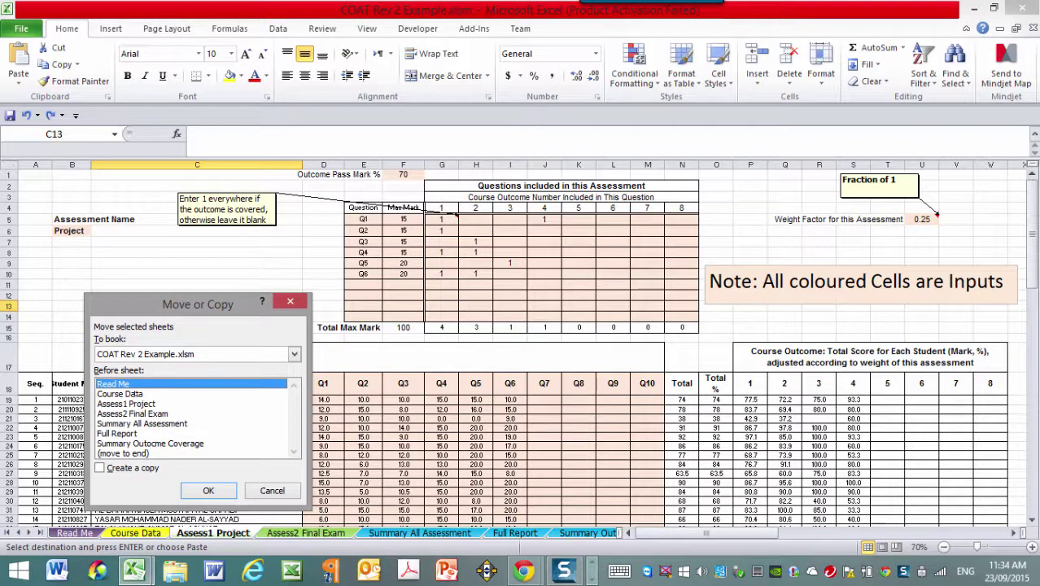
pyautogui.click(103, 469)
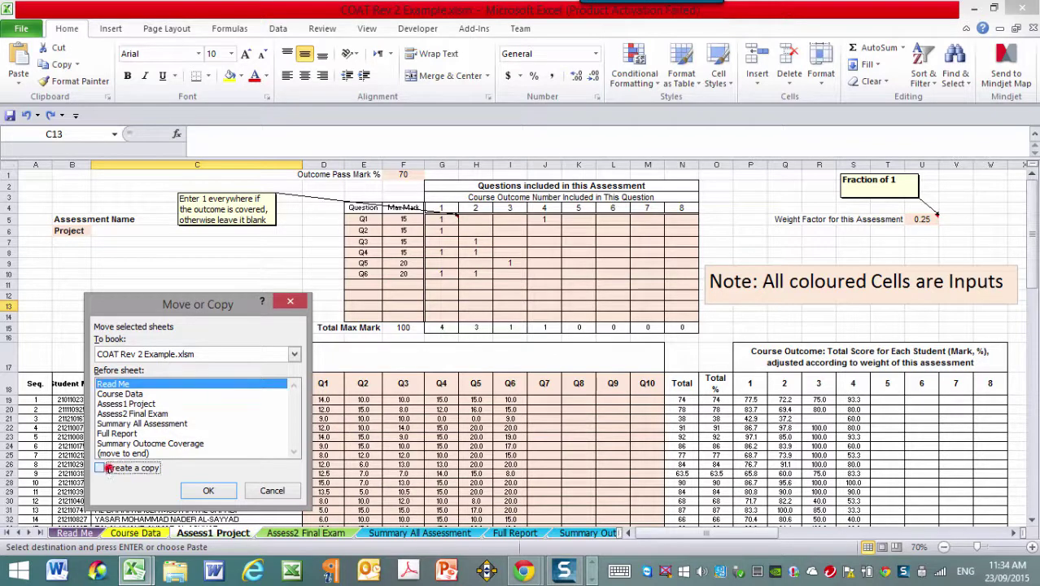
pyautogui.click(132, 404)
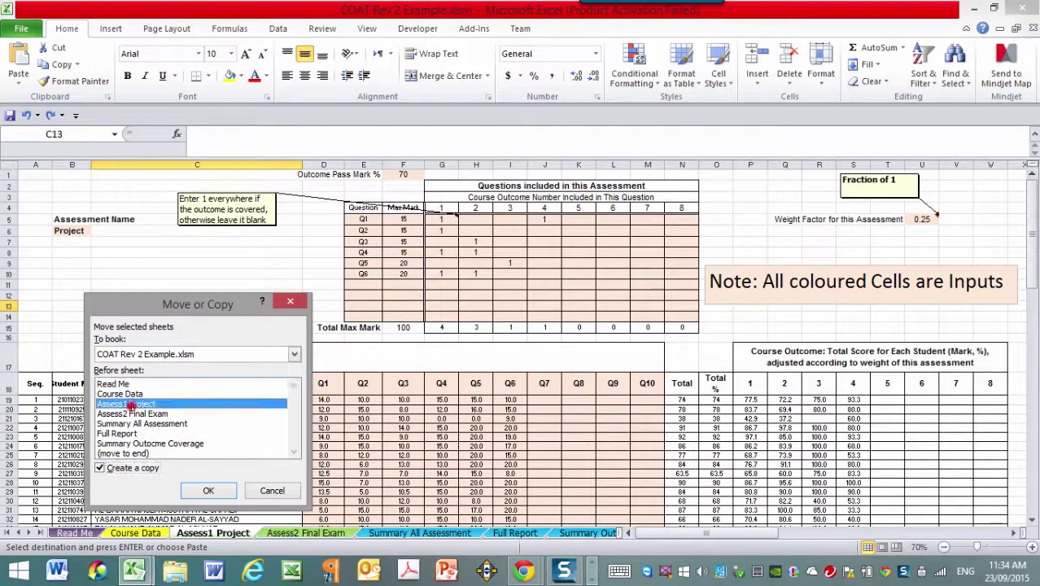
pyautogui.click(212, 489)
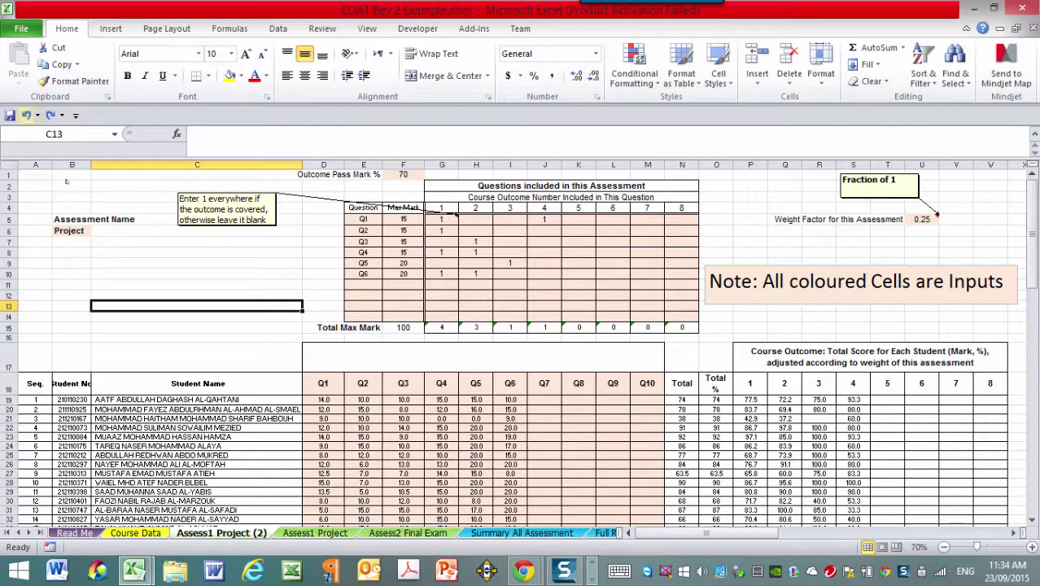
# Permanently delete the copied sheet Assess1 Project (2).
pyautogui.rightClick(262, 532)
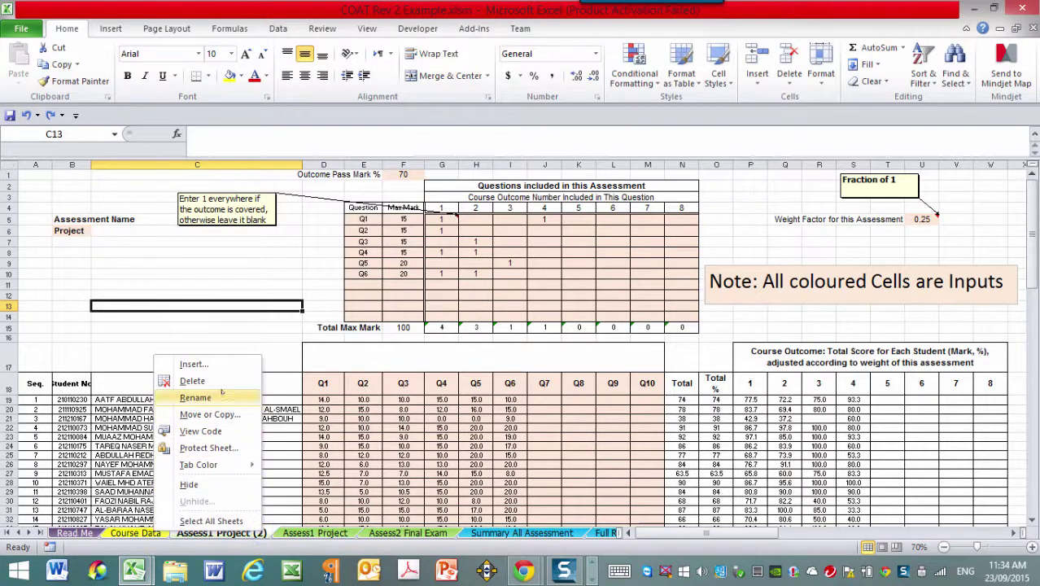
pyautogui.click(192, 381)
pyautogui.click(503, 327)
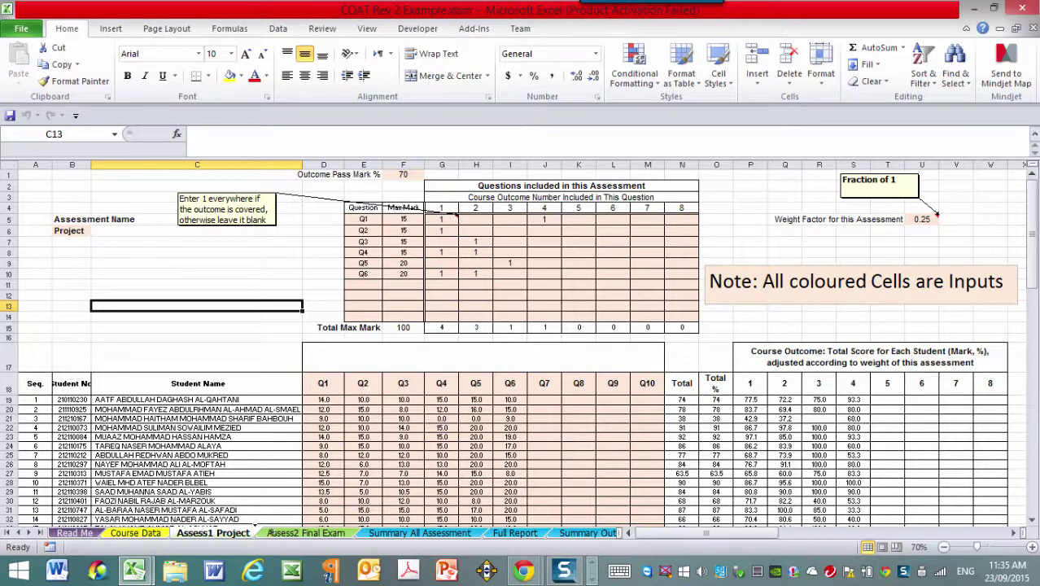
# Duplicate the Assess1 Project sheet four times, placing each copy just before Assess2 Final Exam.
pyautogui.moveTo(272, 532); pyautogui.dragTo(274, 531)
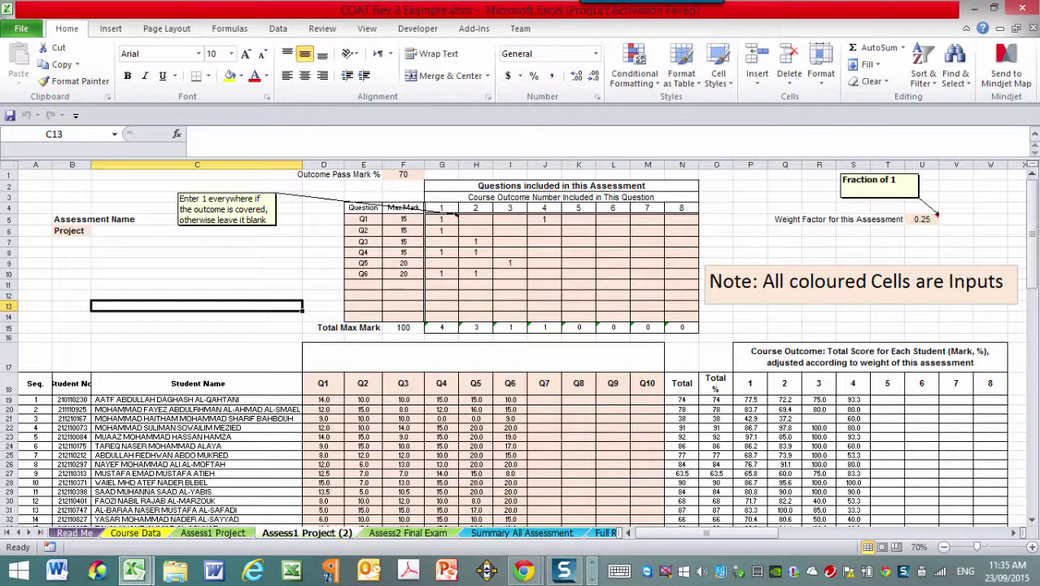
pyautogui.moveTo(384, 532); pyautogui.dragTo(385, 533)
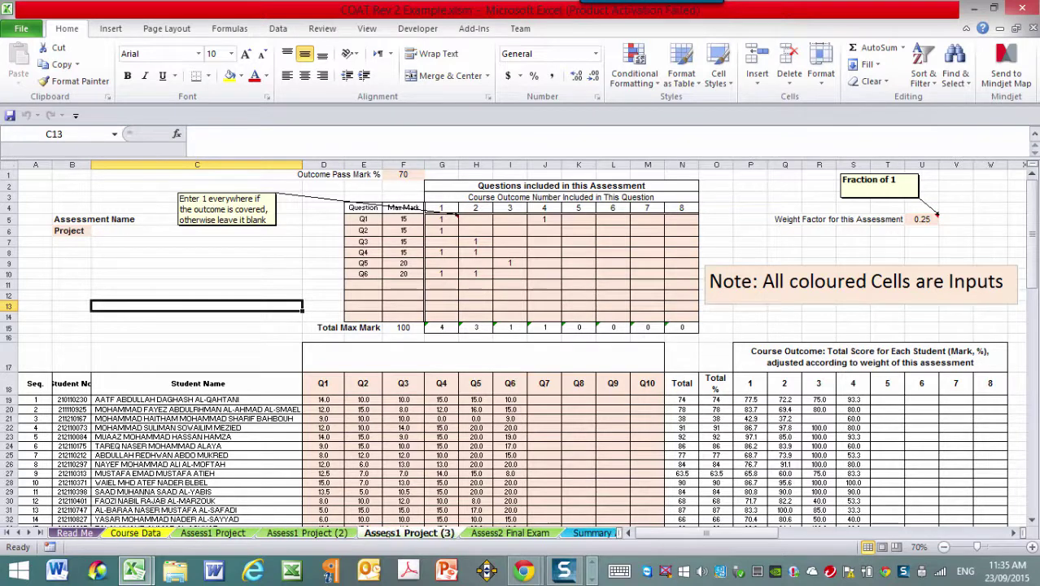
pyautogui.moveTo(473, 534); pyautogui.dragTo(475, 533)
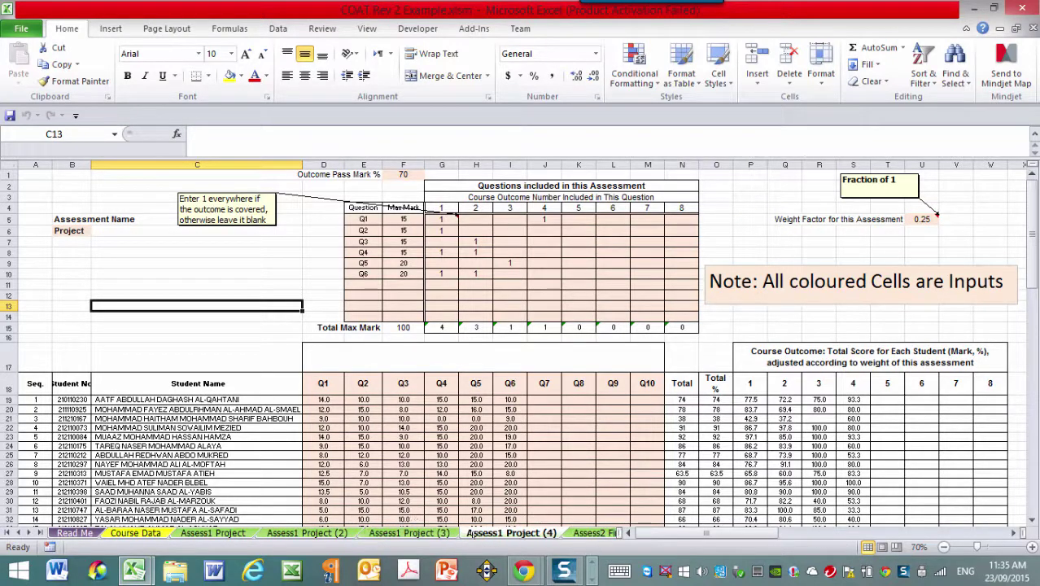
pyautogui.moveTo(598, 533); pyautogui.dragTo(594, 533)
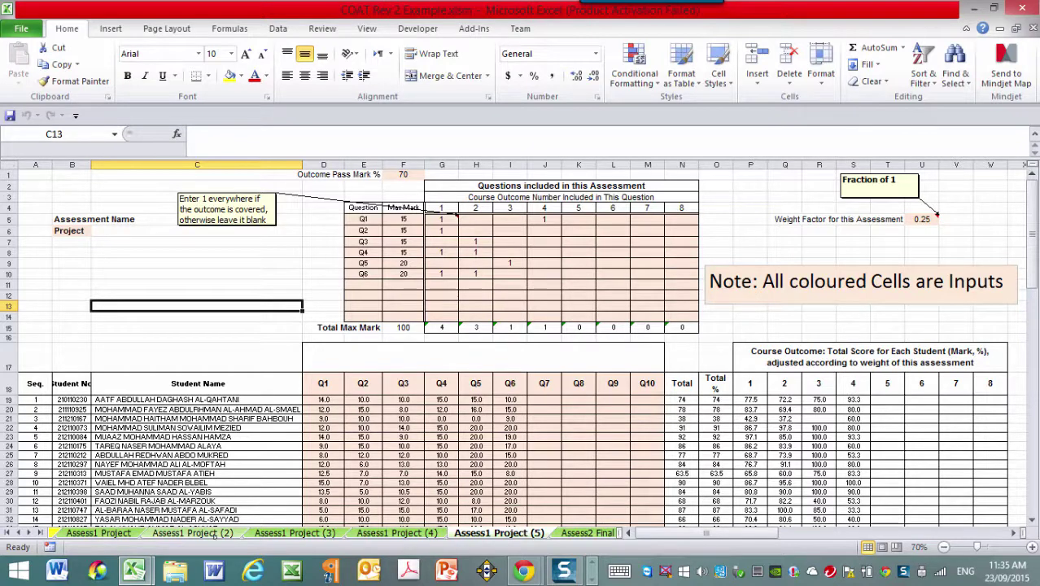
# Group the copied sheets Assess1 Project (3) through Assess1 Project (5) and delete them permanently.
pyautogui.click(277, 534)
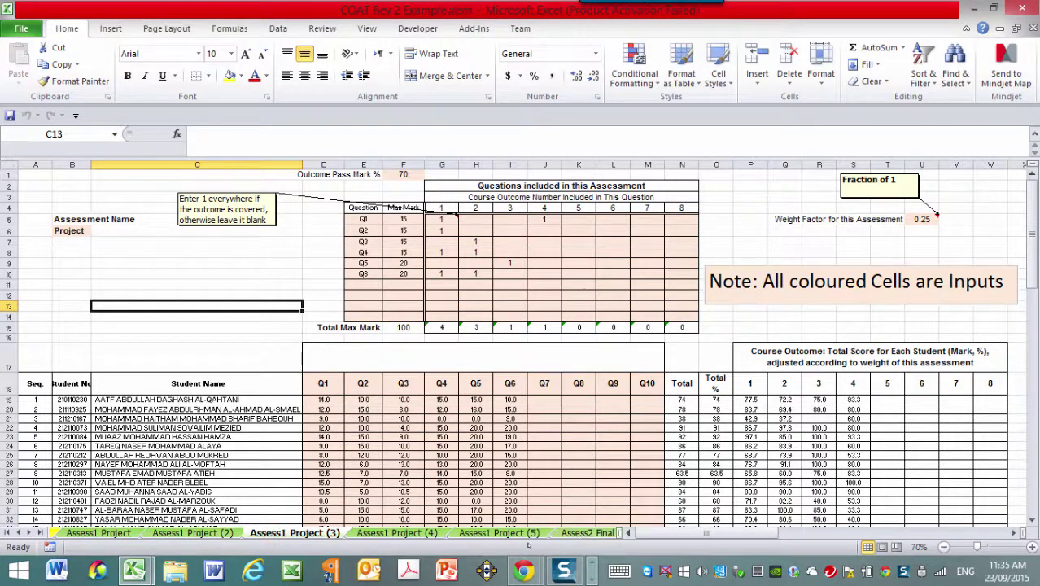
pyautogui.keyDown('ctrl'); pyautogui.click(506, 533); pyautogui.keyUp('ctrl')
pyautogui.rightClick(506, 533)
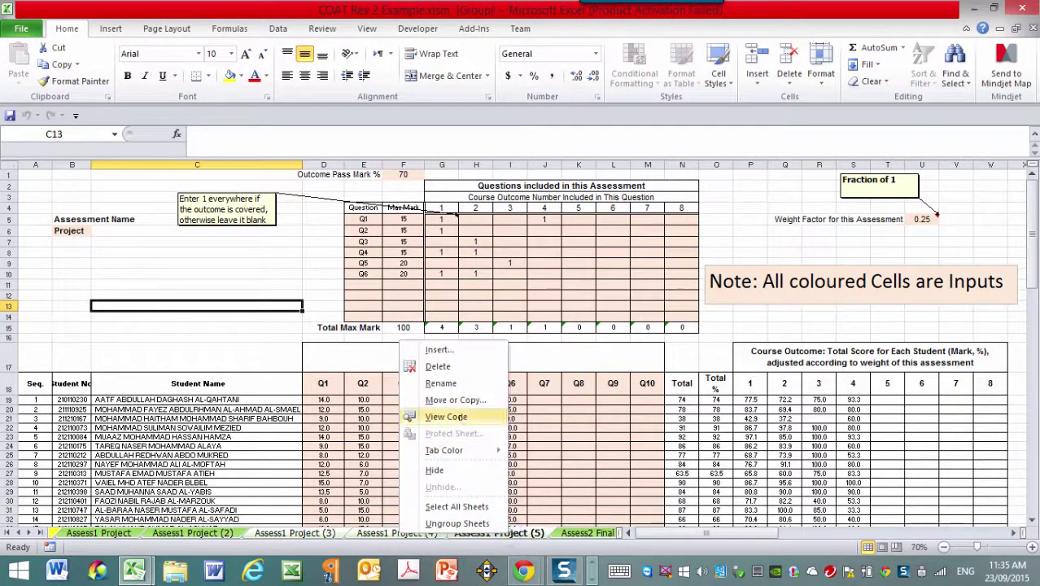
pyautogui.click(450, 366)
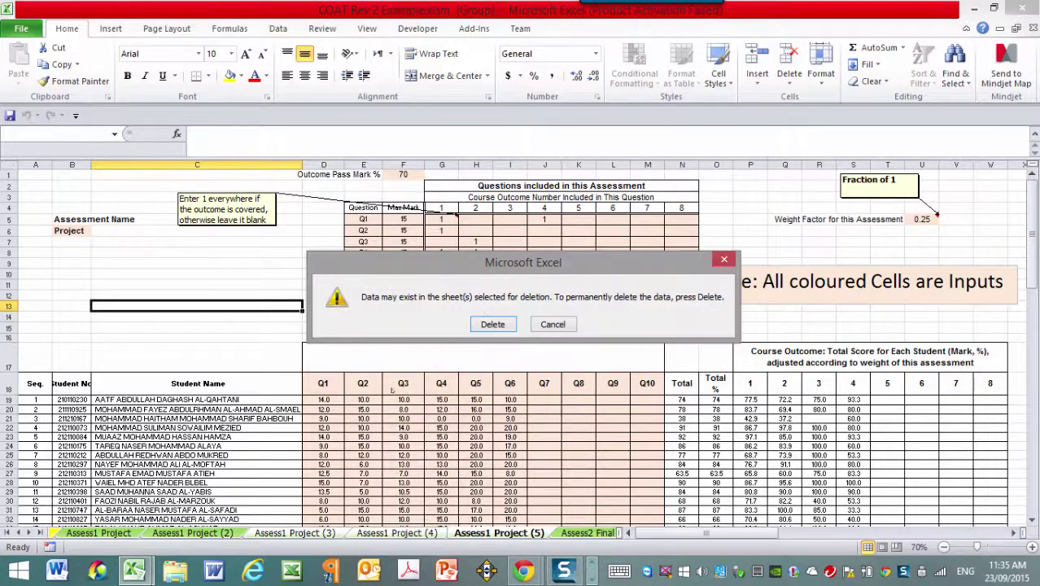
pyautogui.click(492, 324)
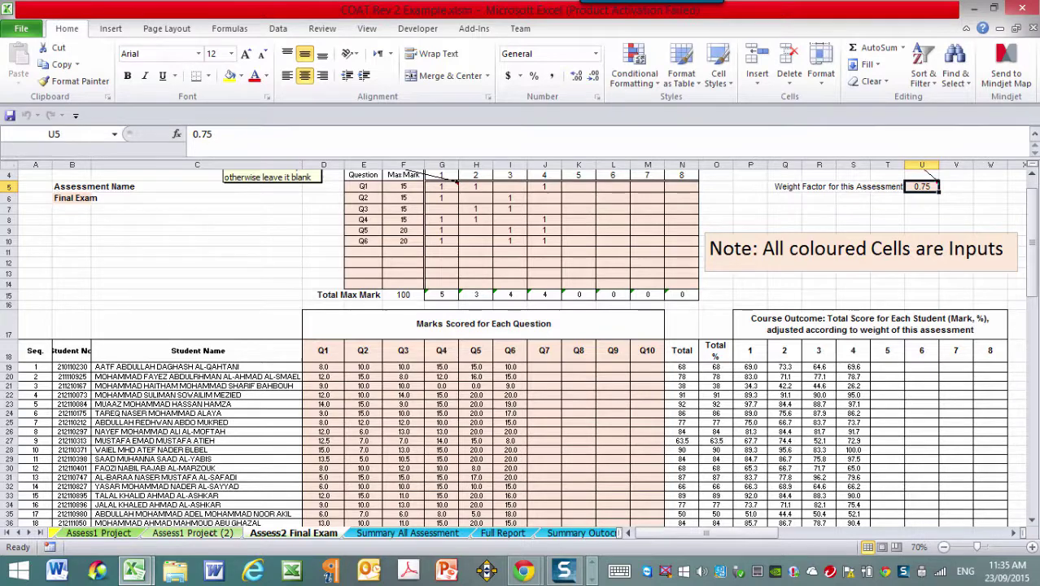
# Delete the remaining copy Assess1 Project (2) and bring the workbook's first sheets back into view.
pyautogui.click(195, 533)
pyautogui.rightClick(200, 534)
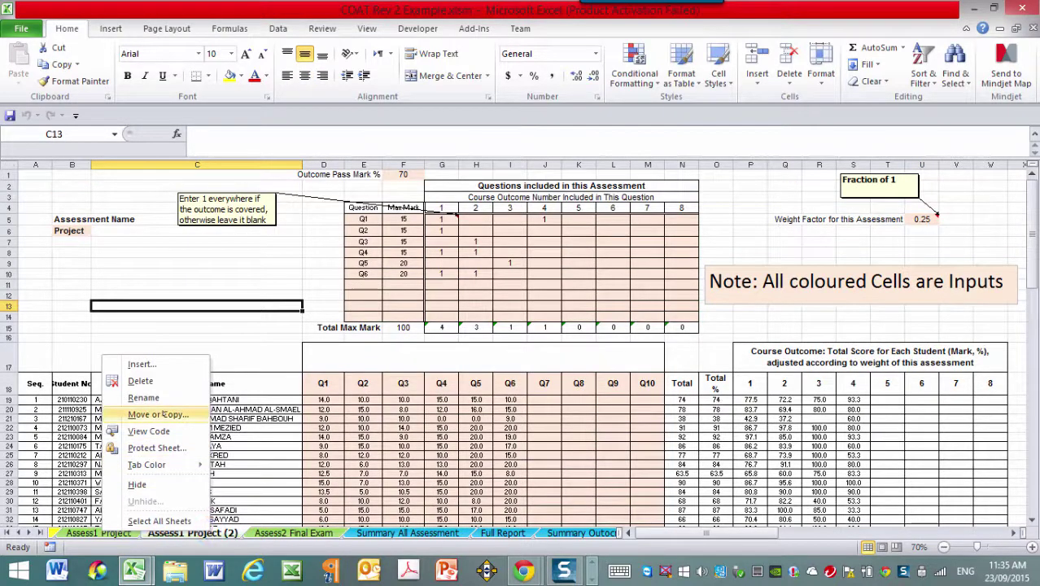
pyautogui.click(167, 381)
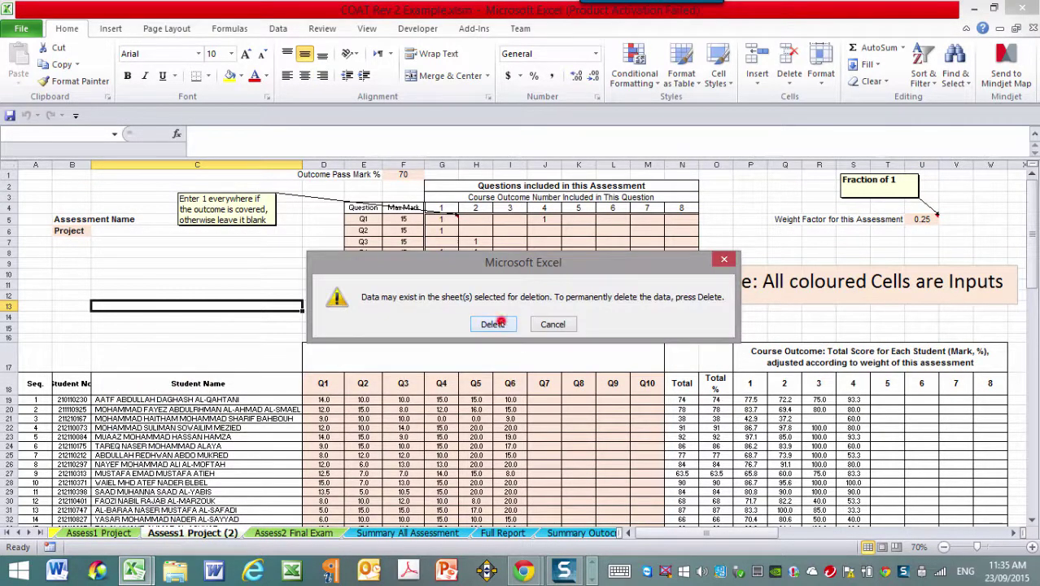
pyautogui.click(493, 324)
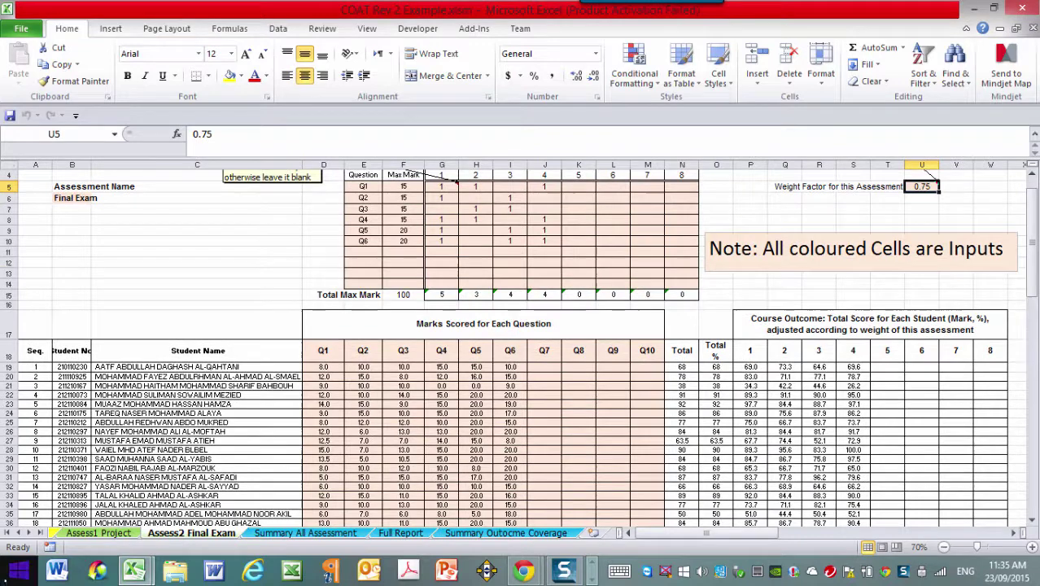
pyautogui.click(17, 533)
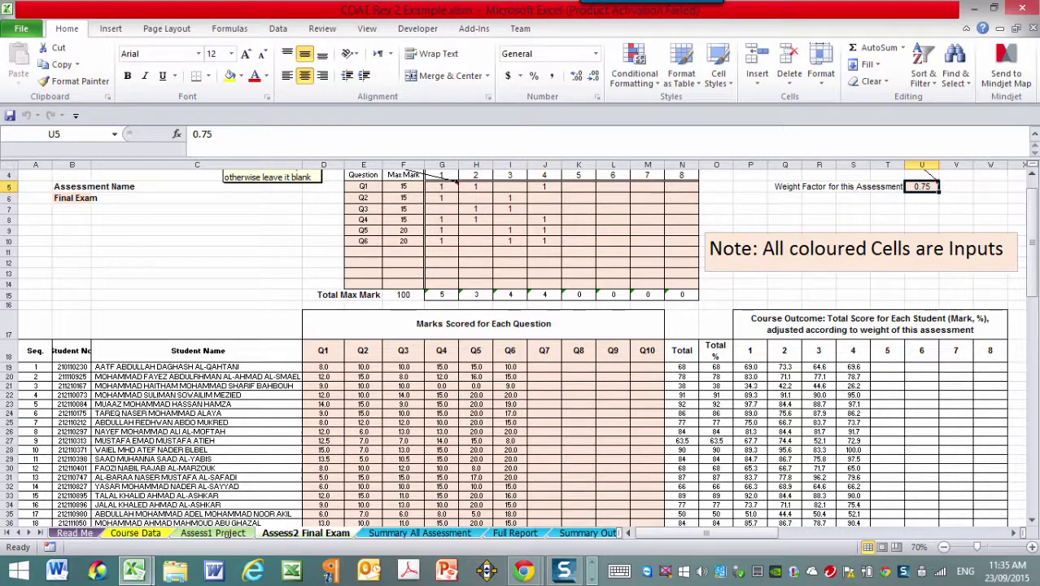
# Open the Assess1 Project sheet's name for editing and highlight its Assess prefix, leaving the name as it is.
pyautogui.click(222, 534)
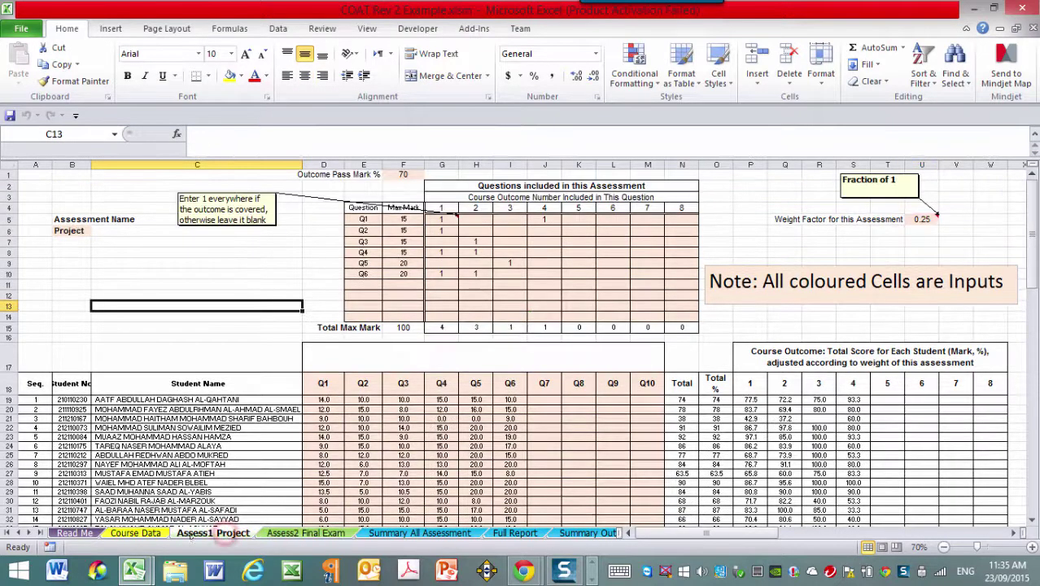
pyautogui.doubleClick(195, 535)
pyautogui.click(203, 535)
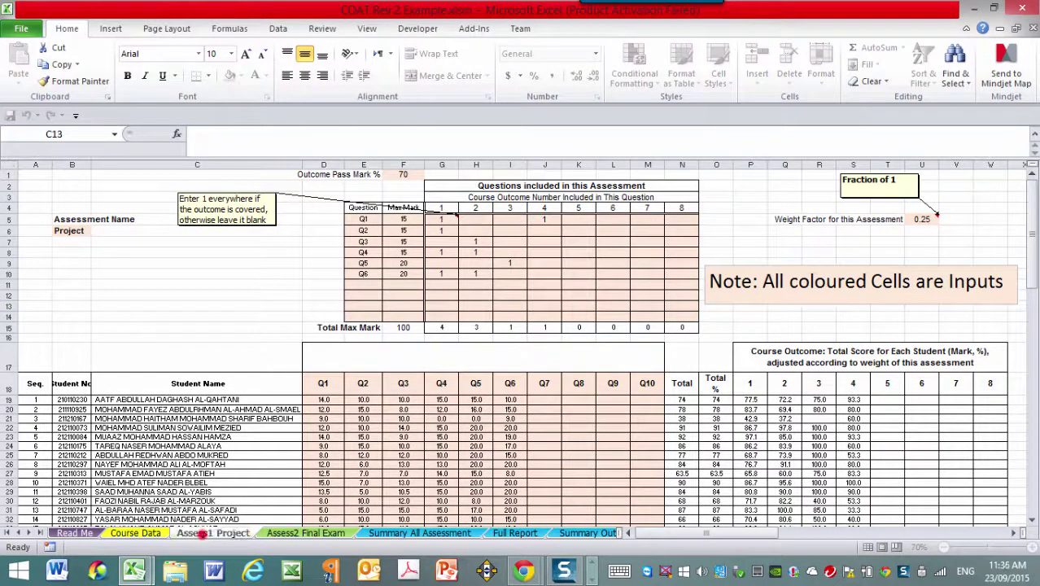
pyautogui.click(206, 535)
pyautogui.press('Left')
pyautogui.press('Left')
pyautogui.press('Left')
pyautogui.press('Left')
pyautogui.press('Left')
pyautogui.hotkey('shift', 'Right')
pyautogui.hotkey('shift', 'Right')
pyautogui.hotkey('shift', 'Right')
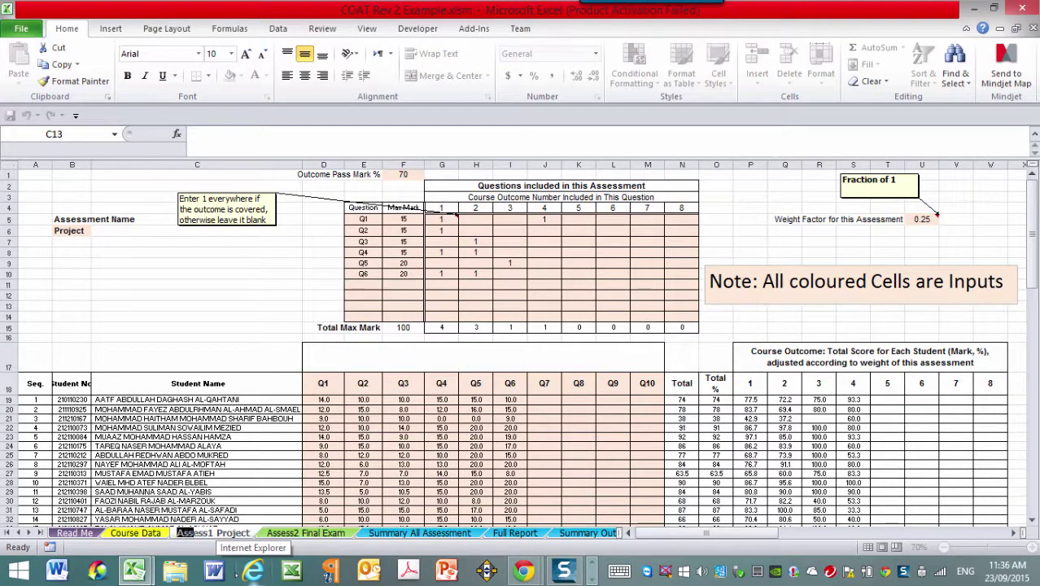
pyautogui.hotkey('shift', 'Right')
pyautogui.hotkey('shift', 'Right')
pyautogui.hotkey('shift', 'Right')
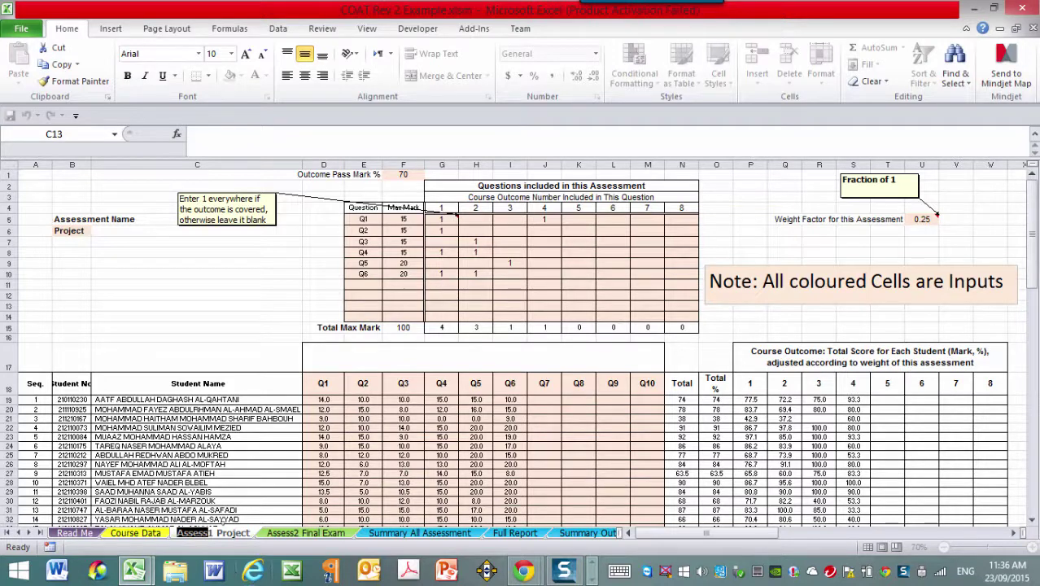
pyautogui.click(210, 533)
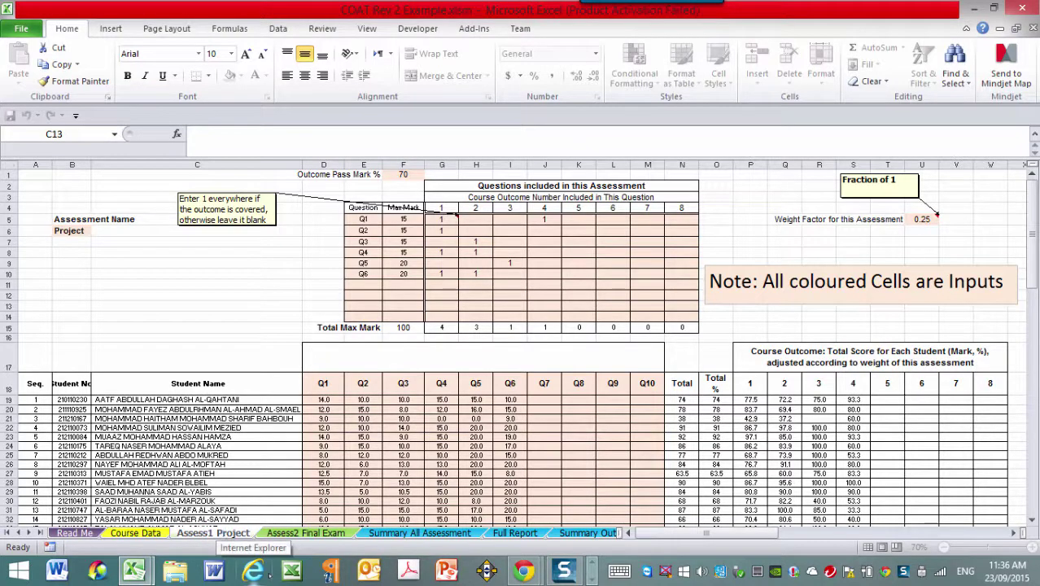
# View the Assess2 Final Exam sheet, return to Assess1 Project and walk along the first student's row up to the Q2 mark.
pyautogui.click(301, 535)
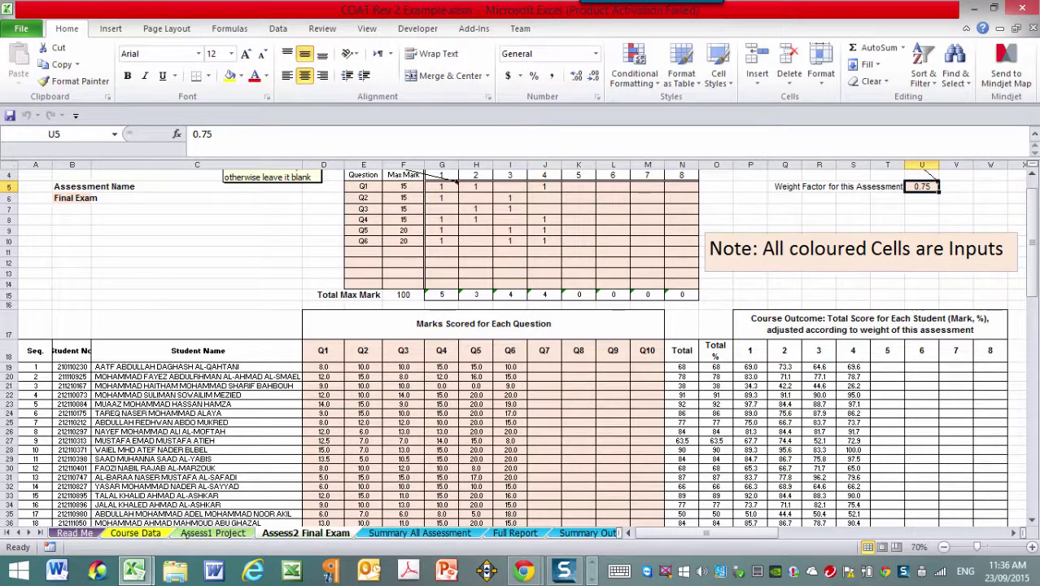
pyautogui.click(187, 535)
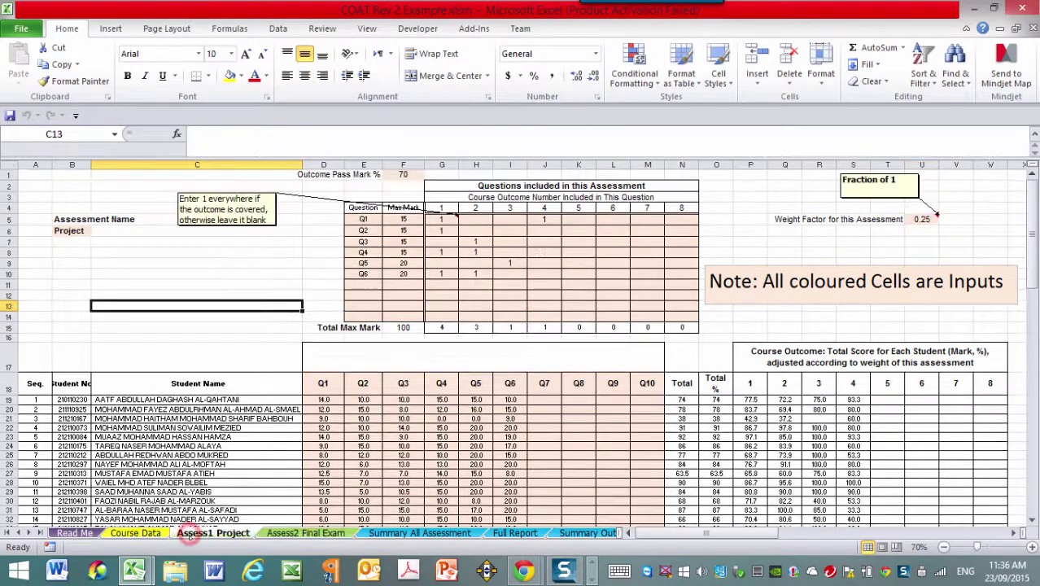
pyautogui.click(35, 400)
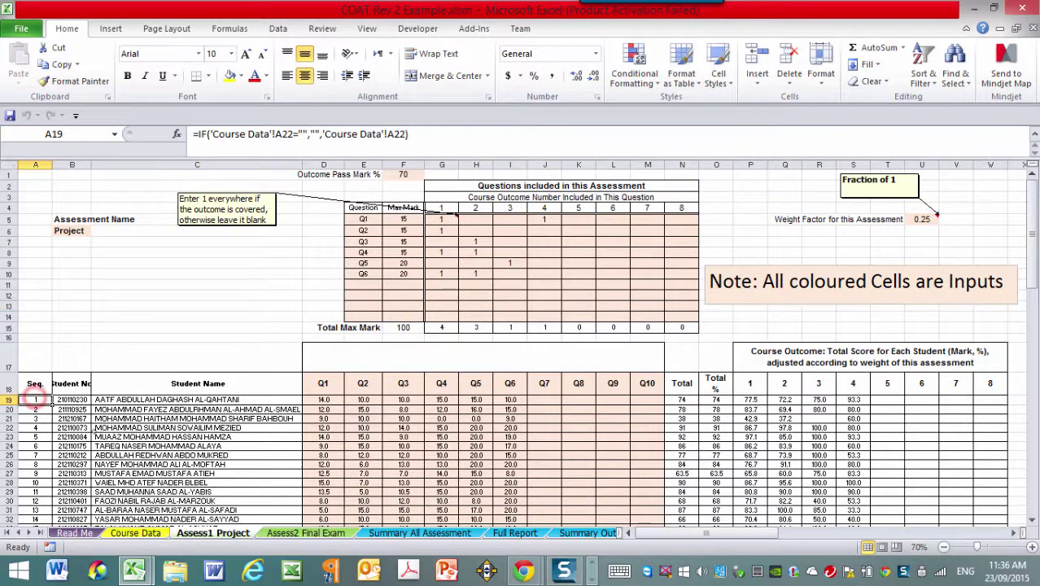
pyautogui.press('Right')
pyautogui.press('Right')
pyautogui.press('Right')
pyautogui.press('Right')
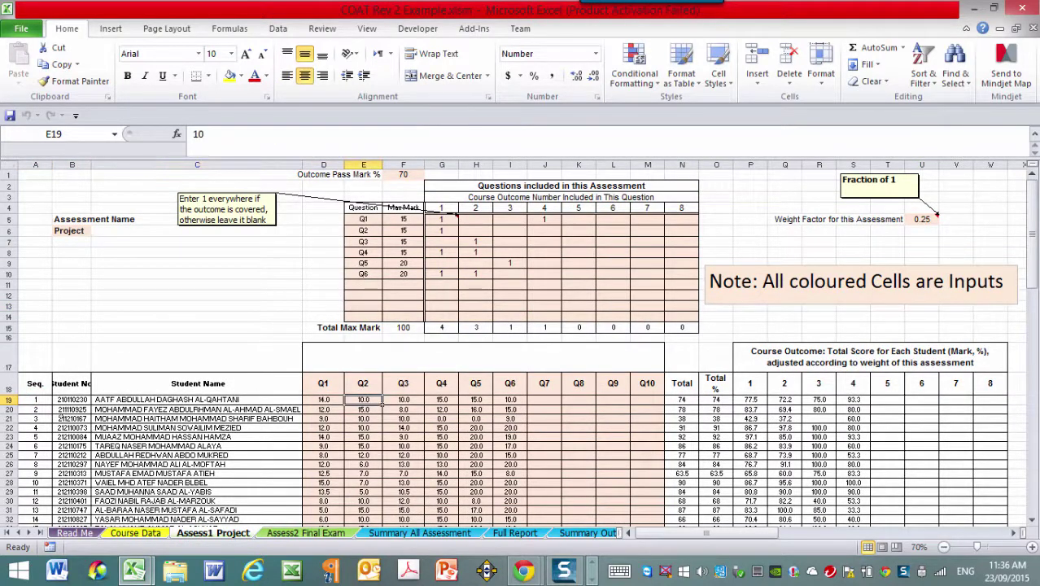
# Set the Assessment Name in B6 of the Assess1 Project sheet to Assessment 1.
pyautogui.click(280, 287)
pyautogui.click(73, 234)
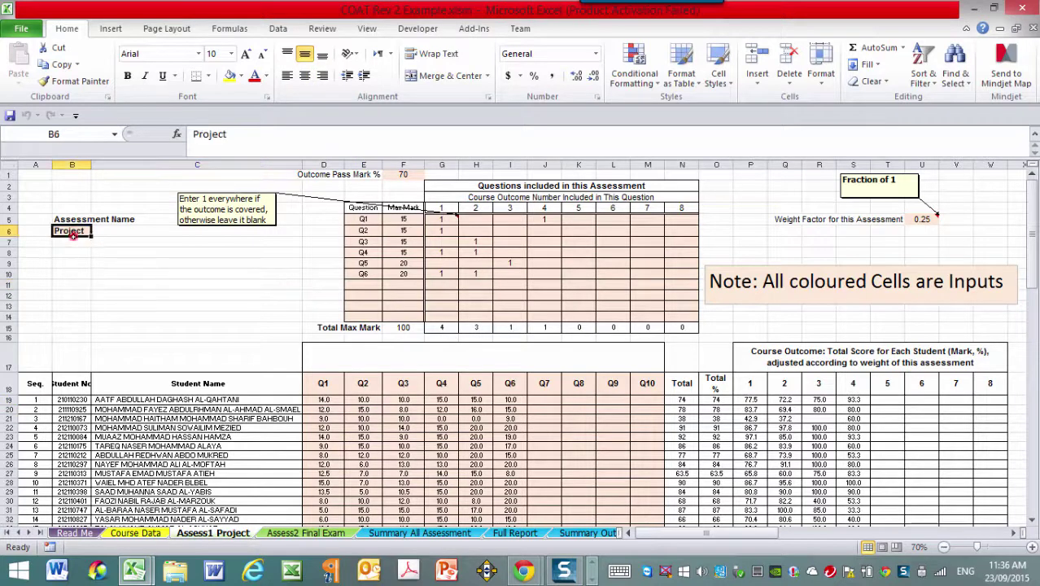
pyautogui.moveTo(72, 234); pyautogui.dragTo(72, 244)
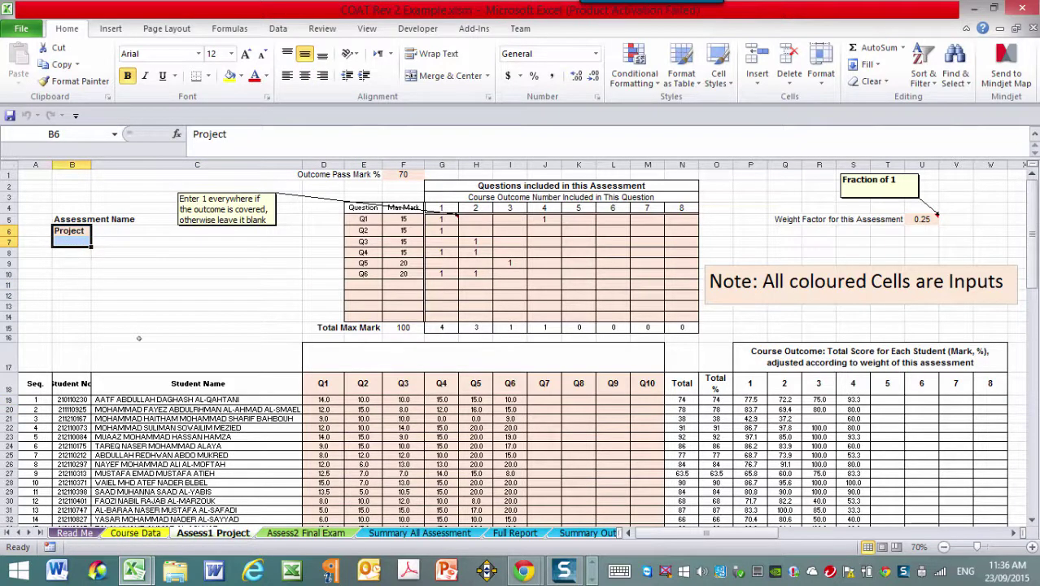
pyautogui.press('Down')
pyautogui.press('Up')
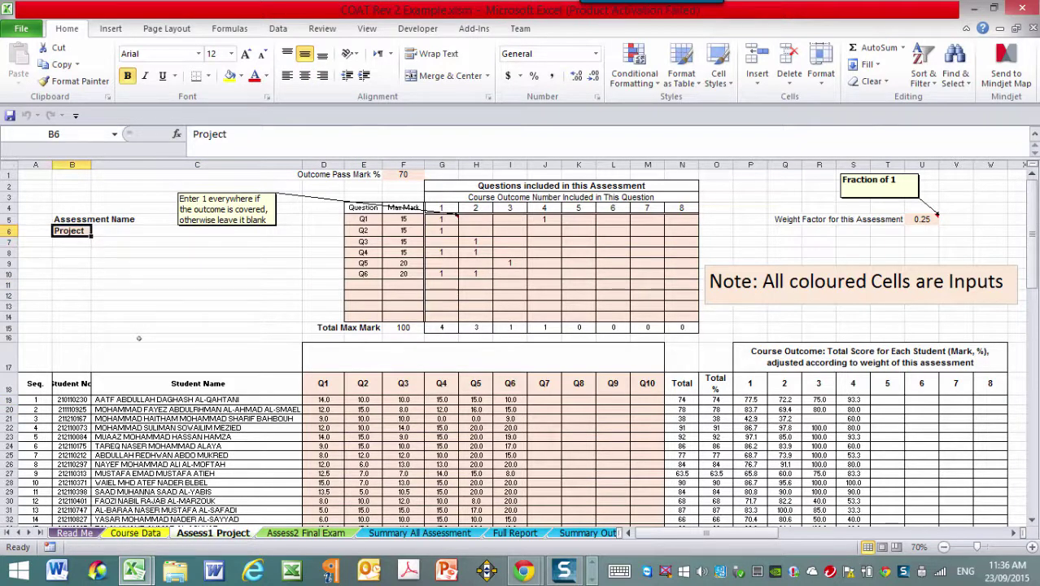
pyautogui.write('Assess')
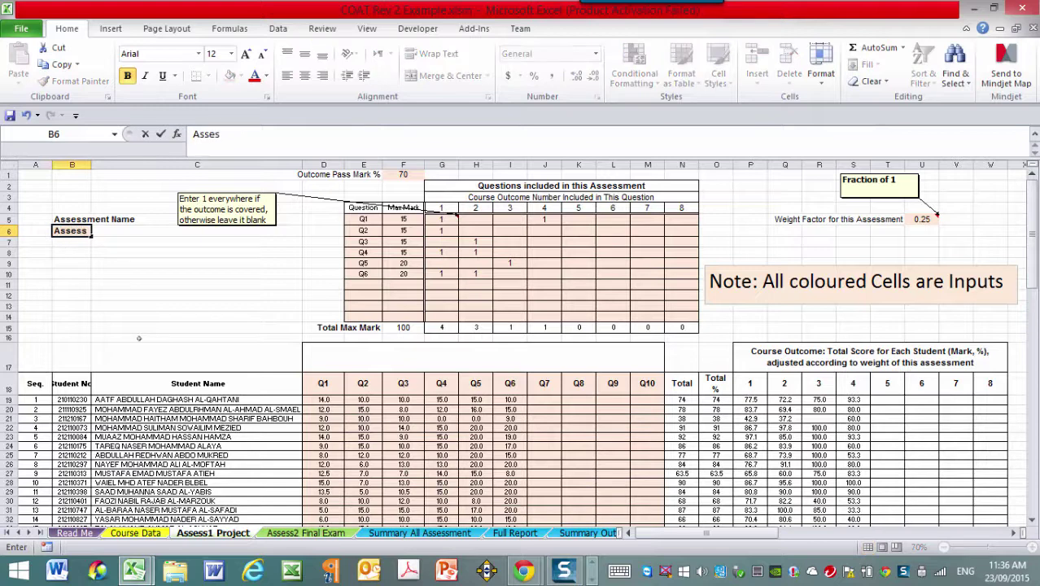
pyautogui.write('ment 1')
pyautogui.press('Return')
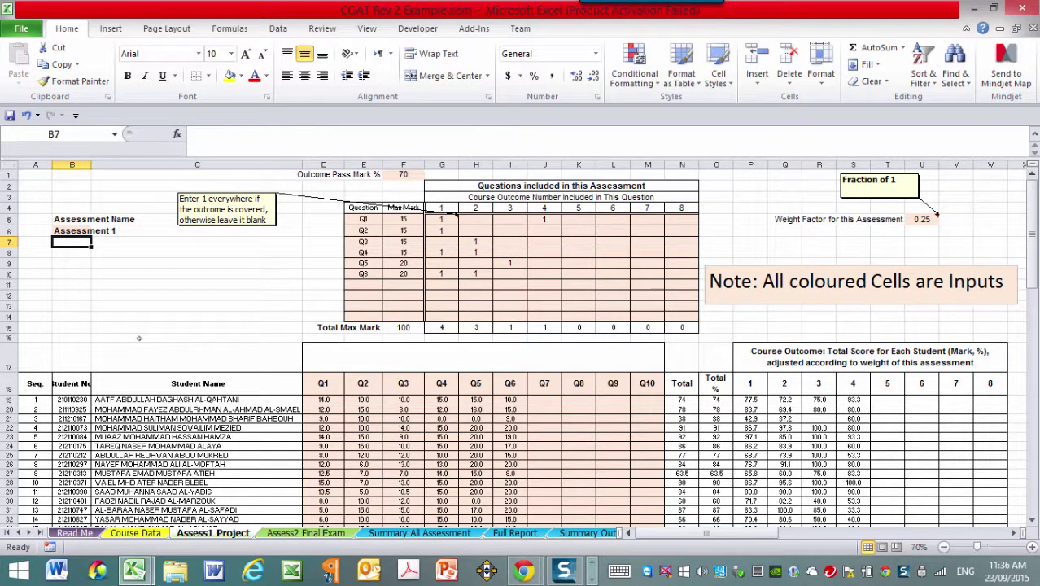
# Change the Assessment Name in B6 back to Project.
pyautogui.press('Up')
pyautogui.write('Project')
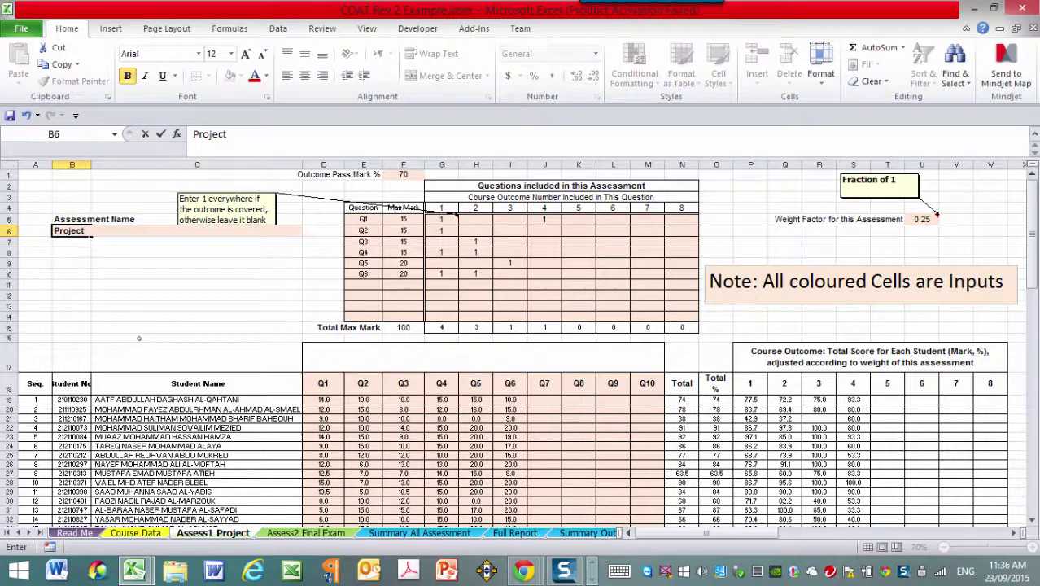
pyautogui.press('Return')
pyautogui.press('Up')
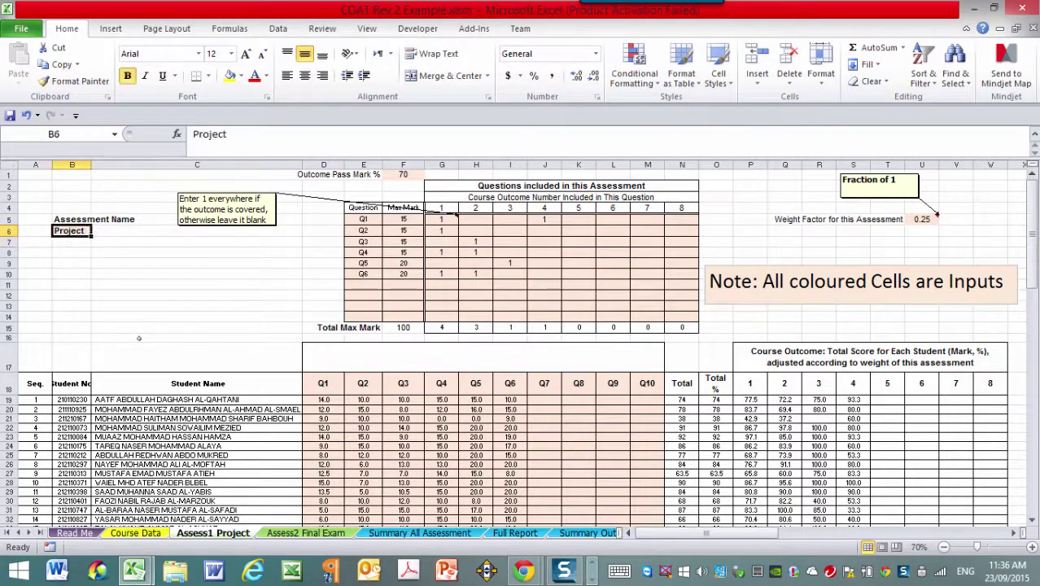
# Try Outcome Pass Mark % values of 60 and 80 in F1.
pyautogui.press('Right')
pyautogui.press('Right')
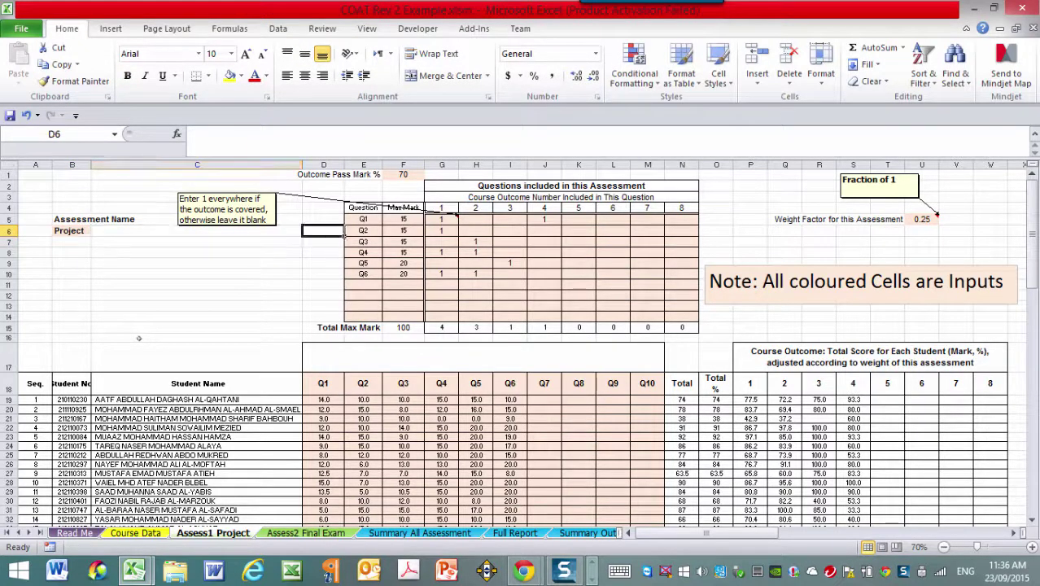
pyautogui.press('Right')
pyautogui.press('Up')
pyautogui.press('Up')
pyautogui.press('Up')
pyautogui.press('Up')
pyautogui.press('Up')
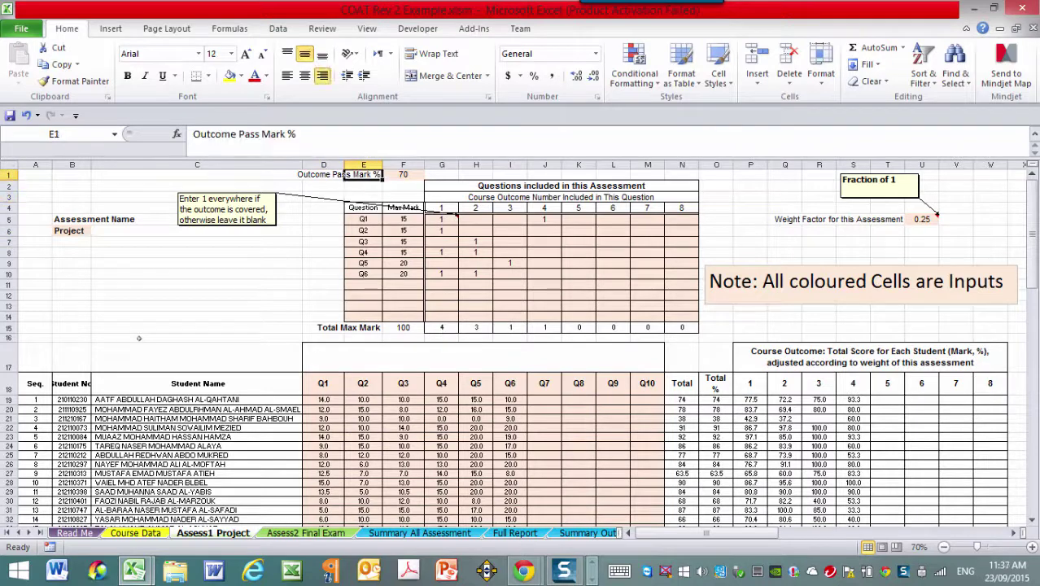
pyautogui.press('Right')
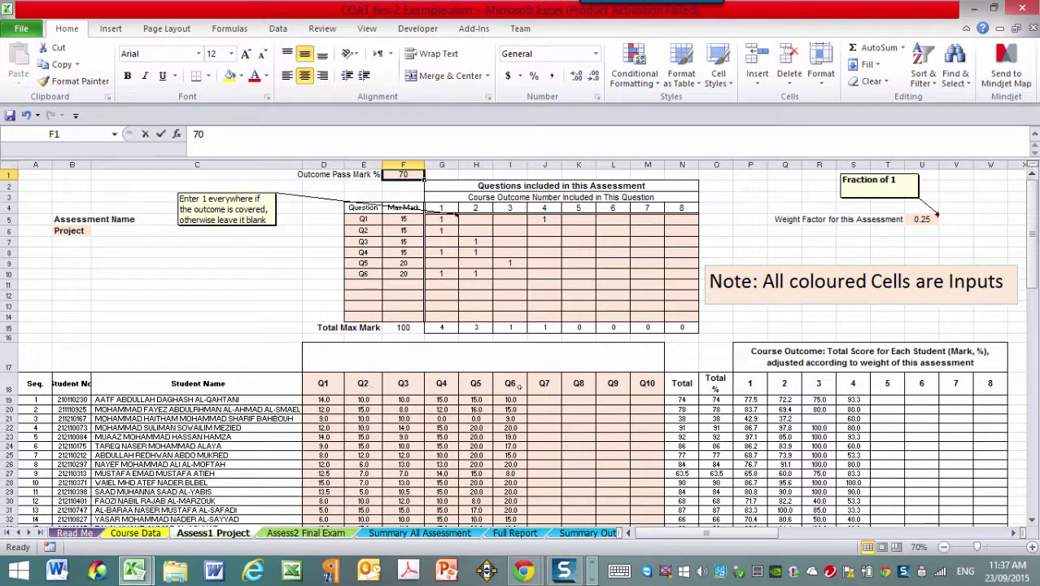
pyautogui.write('60')
pyautogui.press('Return')
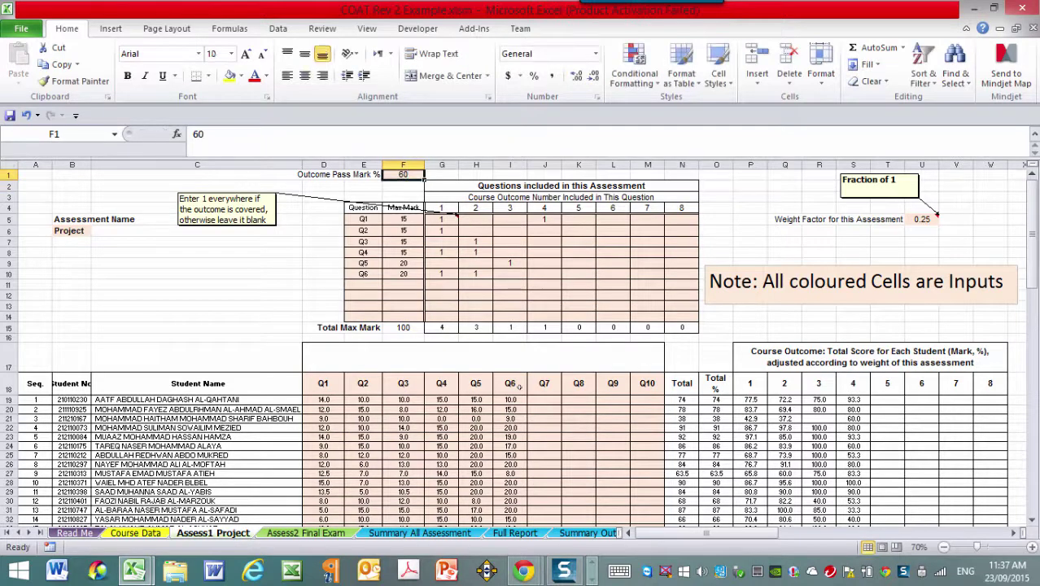
pyautogui.write('80')
pyautogui.press('Return')
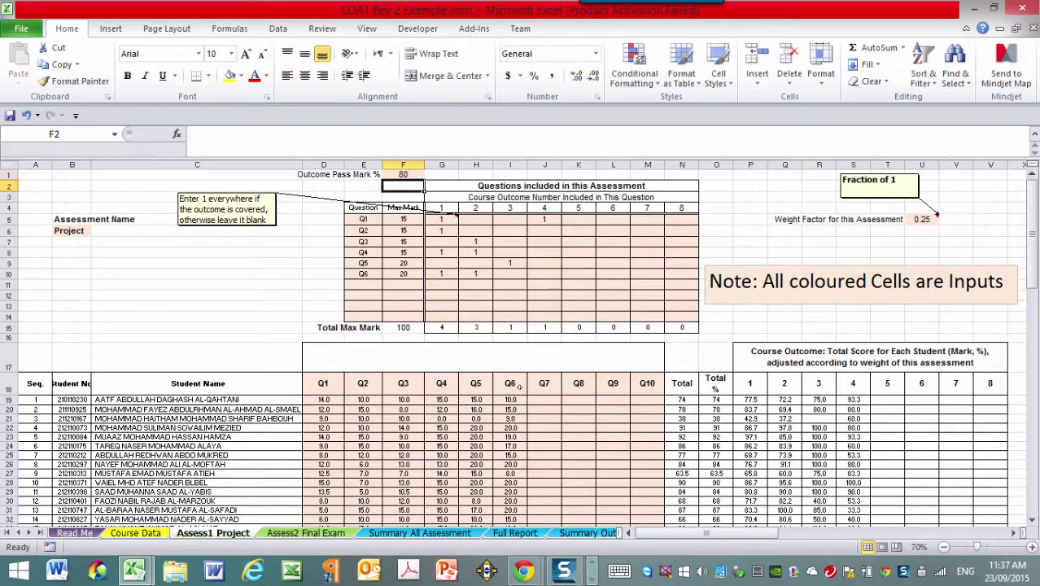
# Set the Outcome Pass Mark % in F1 to 70.
pyautogui.press('Up')
pyautogui.write('70')
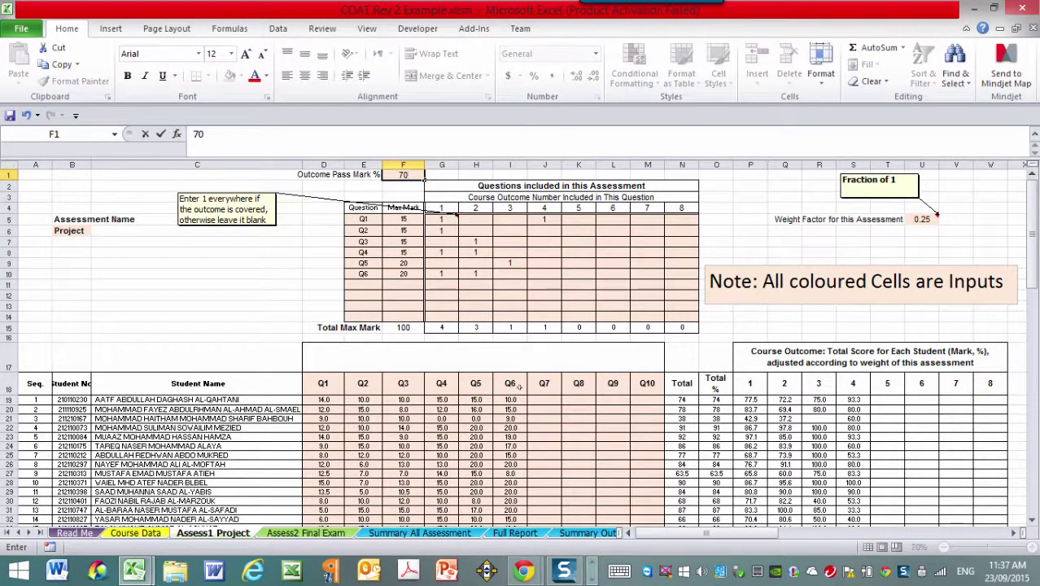
pyautogui.press('Return')
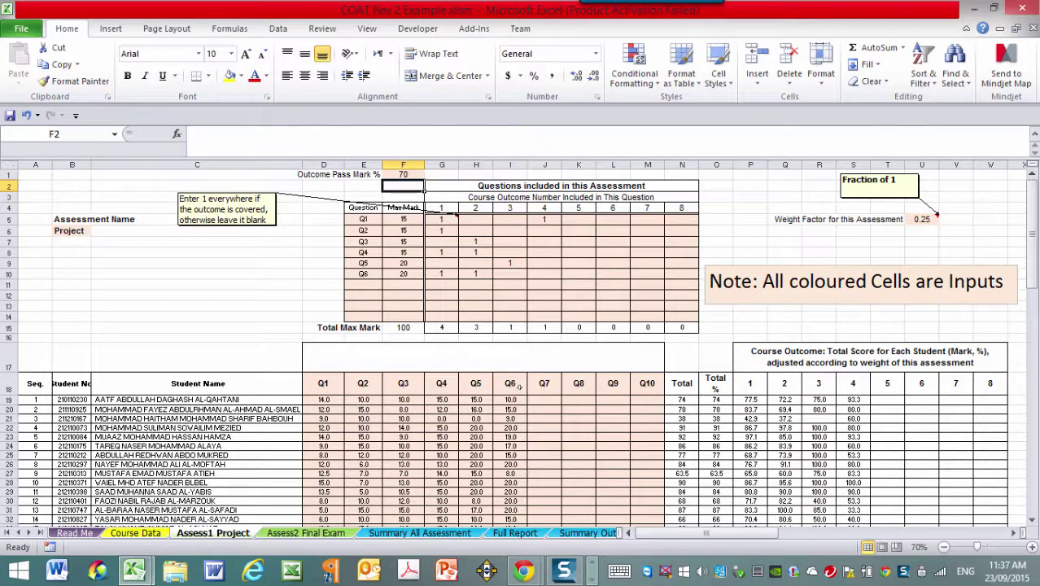
# Clear all question names, maximum marks and course outcome entries from the question table in E5:N14.
pyautogui.press('Down')
pyautogui.press('Down')
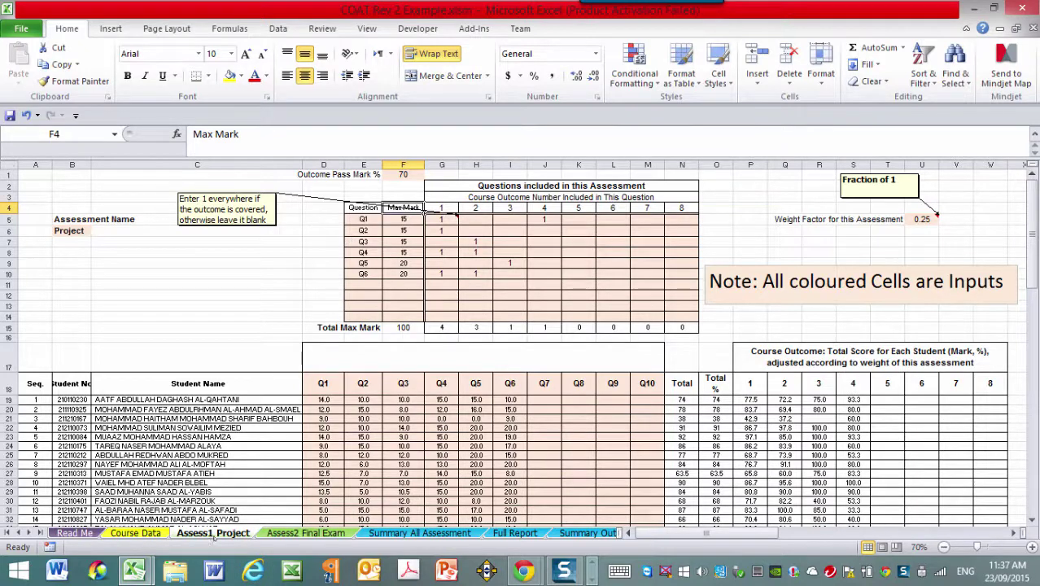
pyautogui.click(367, 220)
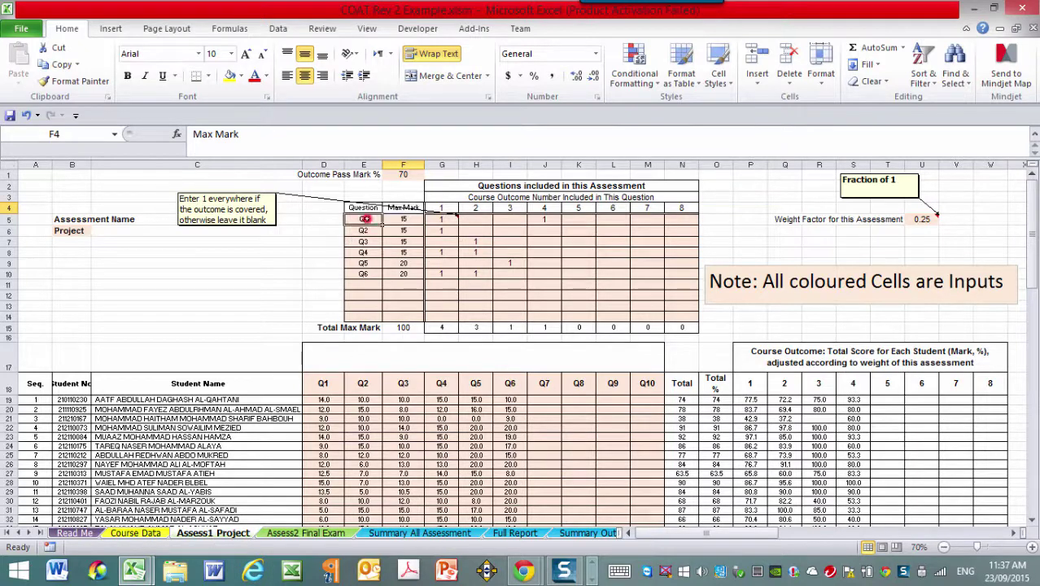
pyautogui.press('Down')
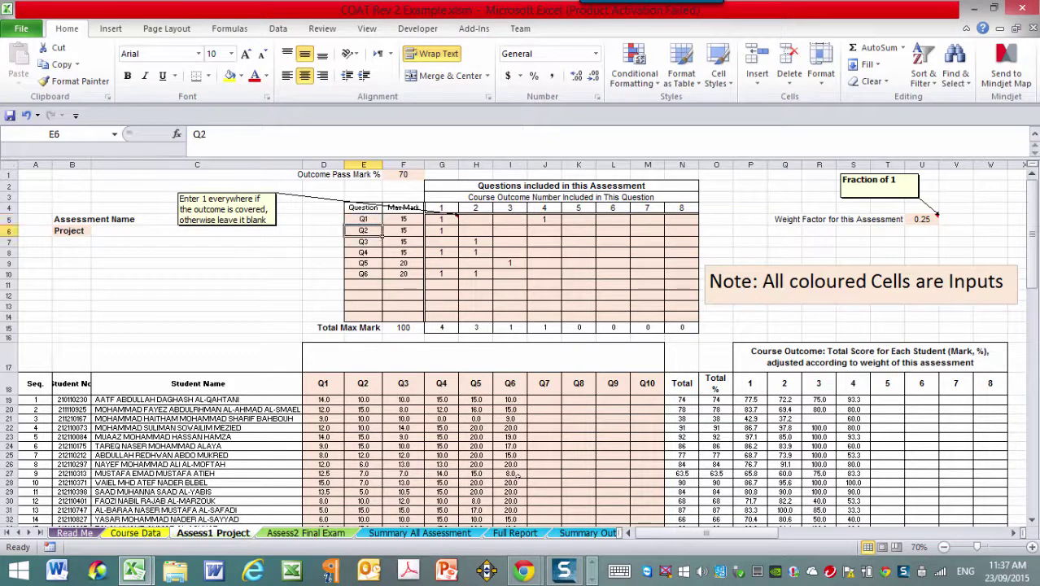
pyautogui.press('Up')
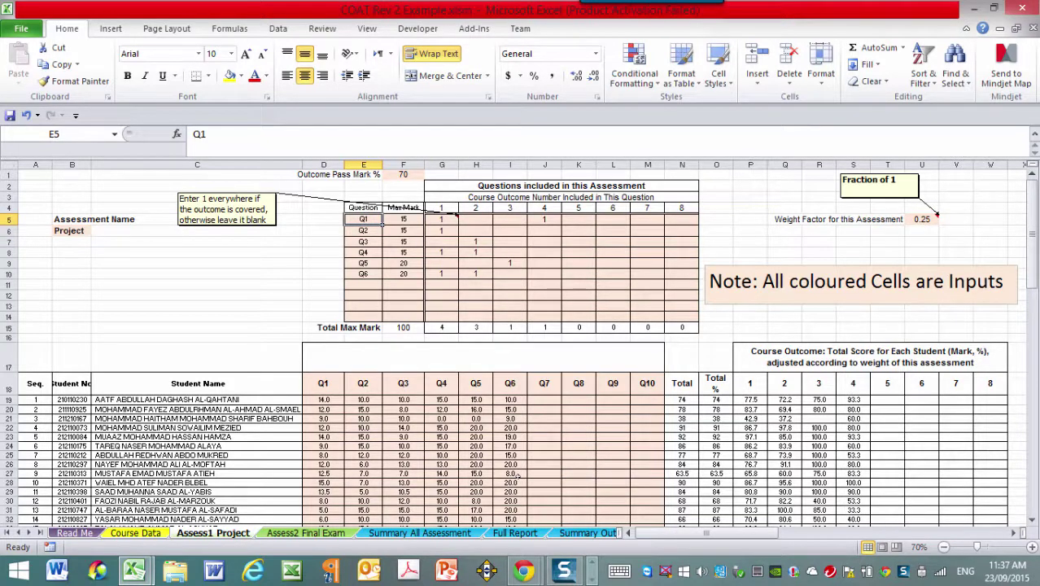
pyautogui.press('Down')
pyautogui.hotkey('shift', 'Right')
pyautogui.hotkey('shift', 'Right')
pyautogui.hotkey('shift', 'Right')
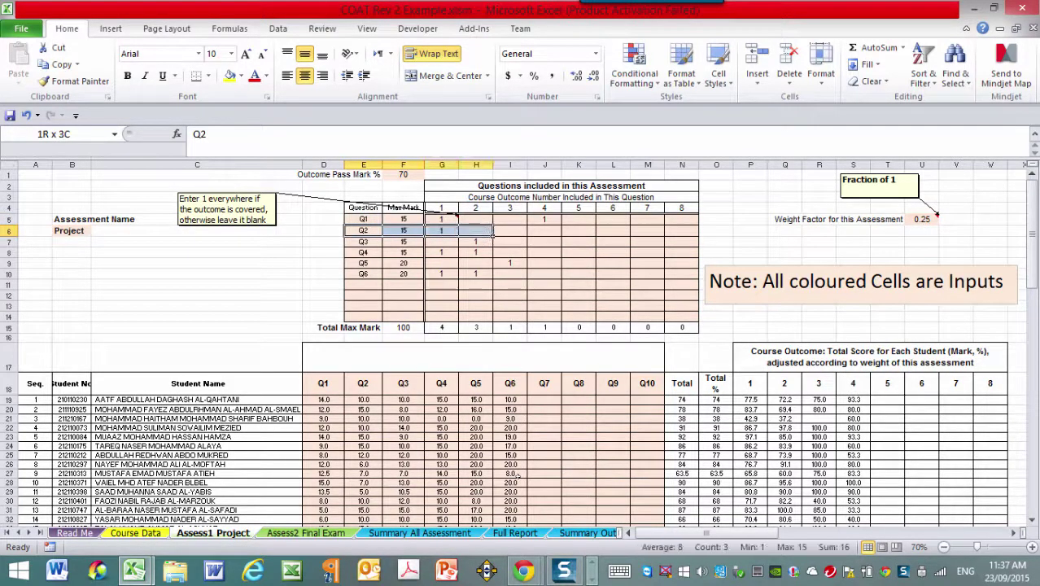
pyautogui.hotkey('shift', 'Right')
pyautogui.hotkey('shift', 'Right')
pyautogui.press('Up')
pyautogui.hotkey('shift', 'Right')
pyautogui.hotkey('shift', 'Right')
pyautogui.hotkey('shift', 'Right')
pyautogui.hotkey('shift', 'Right')
pyautogui.hotkey('shift', 'Right')
pyautogui.hotkey('shift', 'Right')
pyautogui.hotkey('shift', 'Right')
pyautogui.hotkey('shift', 'Right')
pyautogui.hotkey('shift', 'Right')
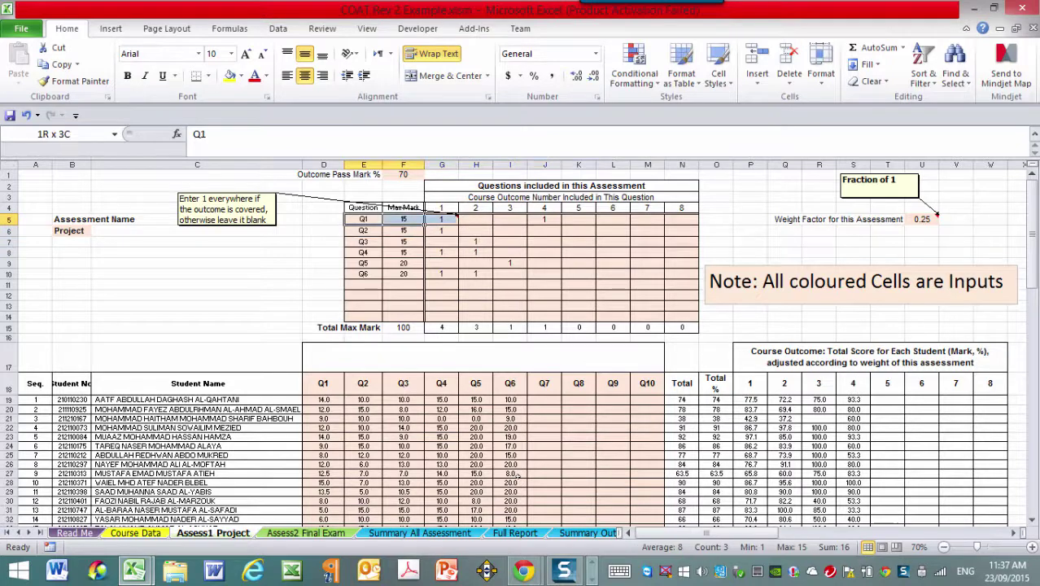
pyautogui.hotkey('shift', 'Down')
pyautogui.hotkey('shift', 'Down')
pyautogui.hotkey('shift', 'Down')
pyautogui.hotkey('shift', 'Down')
pyautogui.hotkey('shift', 'Down')
pyautogui.hotkey('shift', 'Down')
pyautogui.hotkey('shift', 'Down')
pyautogui.hotkey('shift', 'Down')
pyautogui.hotkey('shift', 'Down')
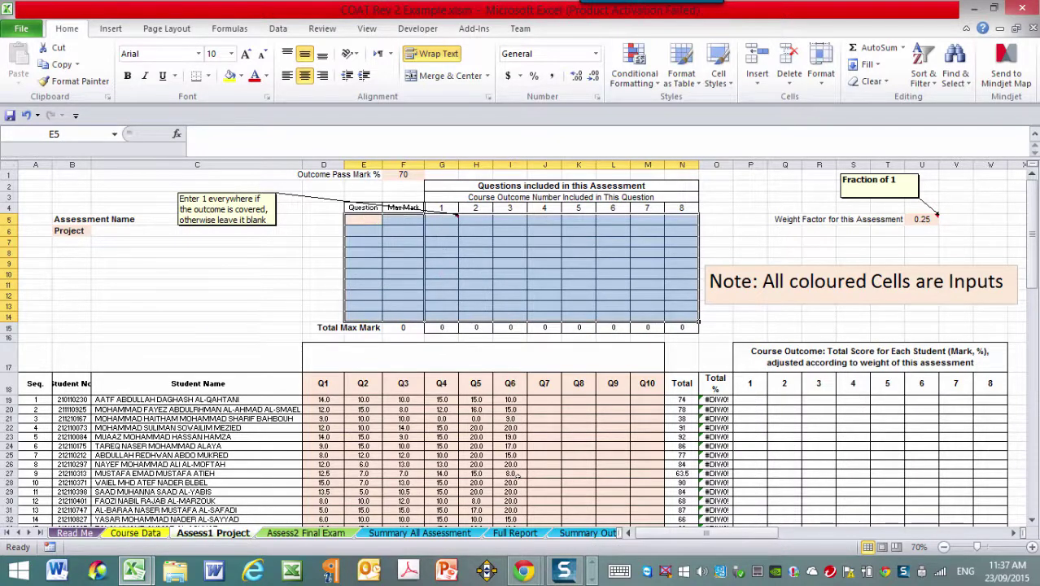
pyautogui.press('Delete')
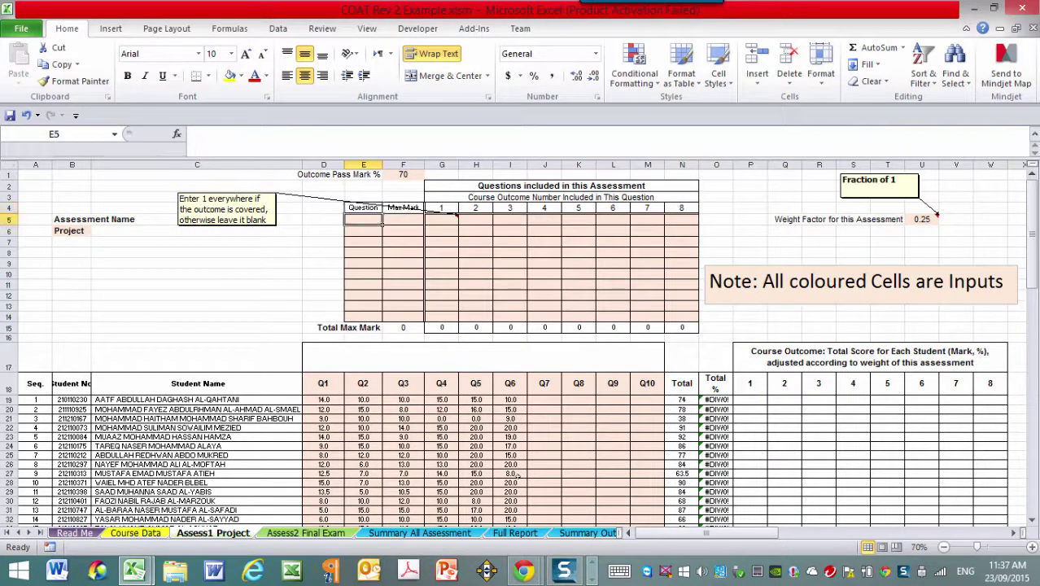
# Enter question Q1 with a maximum mark of 20 in the first row of the question table.
pyautogui.write('Q')
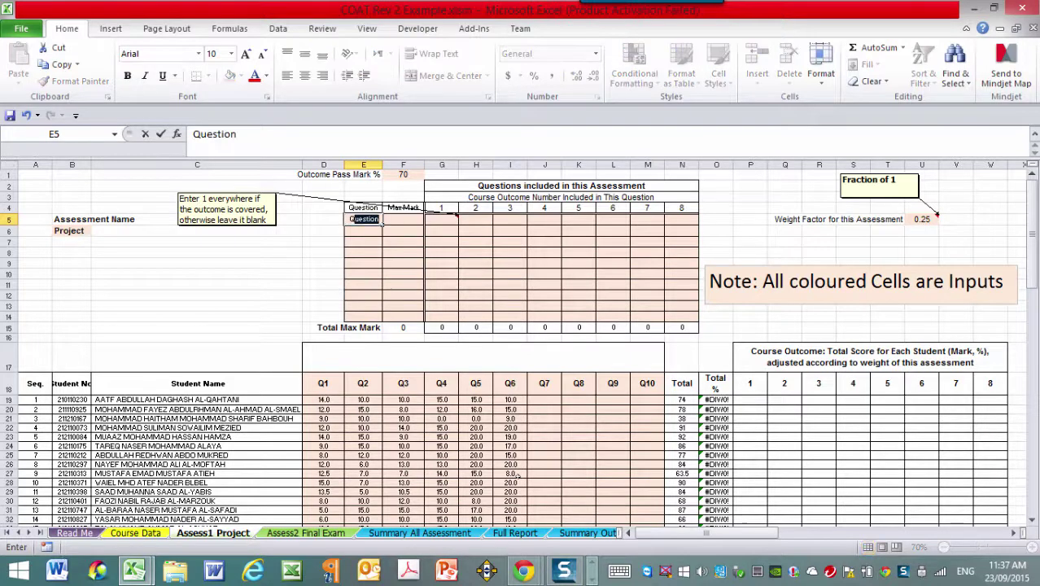
pyautogui.write('1')
pyautogui.press('Tab')
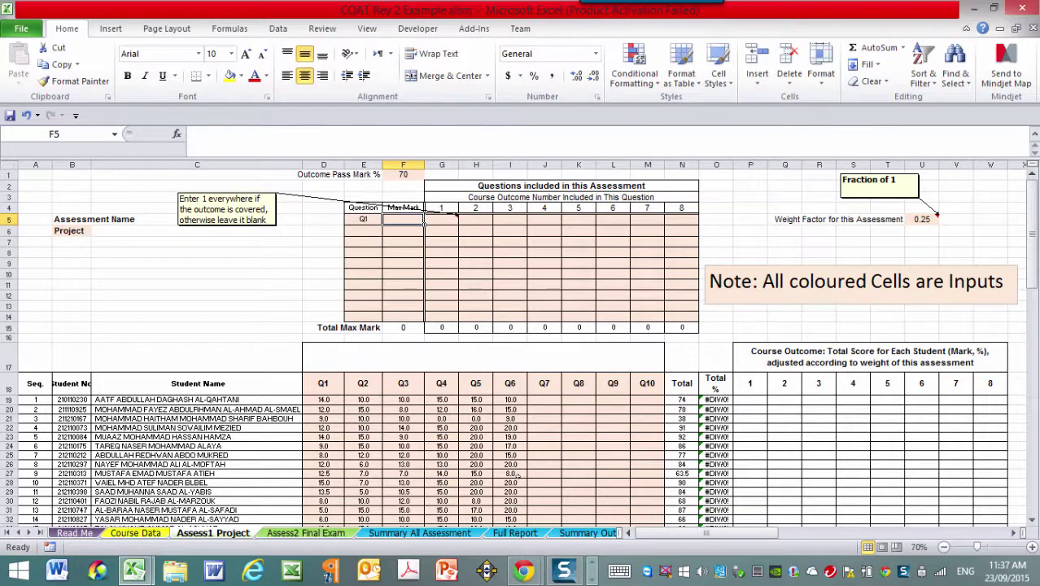
pyautogui.write('20')
pyautogui.click(456, 220)
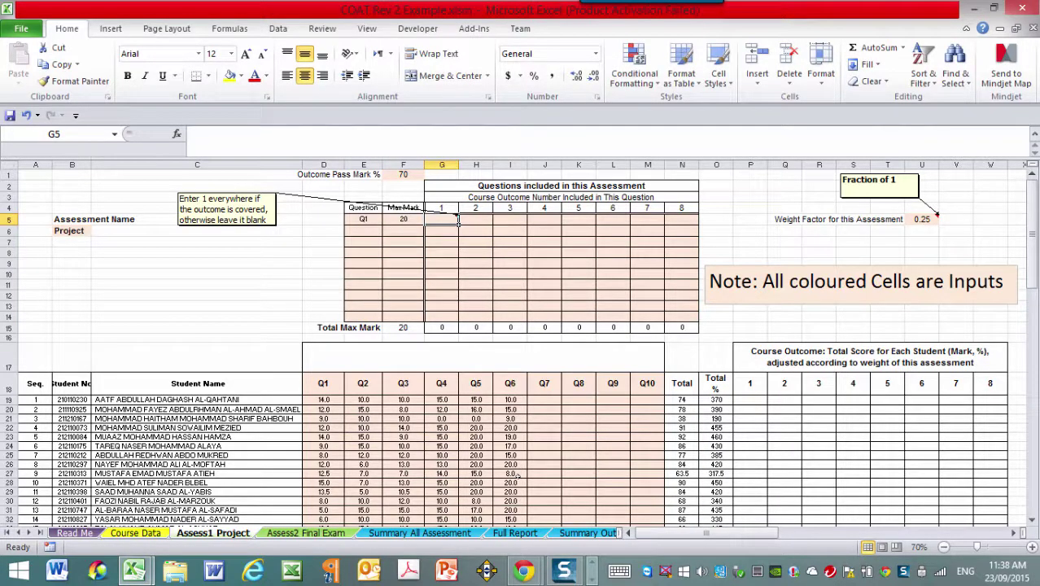
# Mark Q1 as covering course outcomes 1 and 3 by entering 1 in G5 and I5.
pyautogui.moveTo(463, 221); pyautogui.dragTo(493, 224)
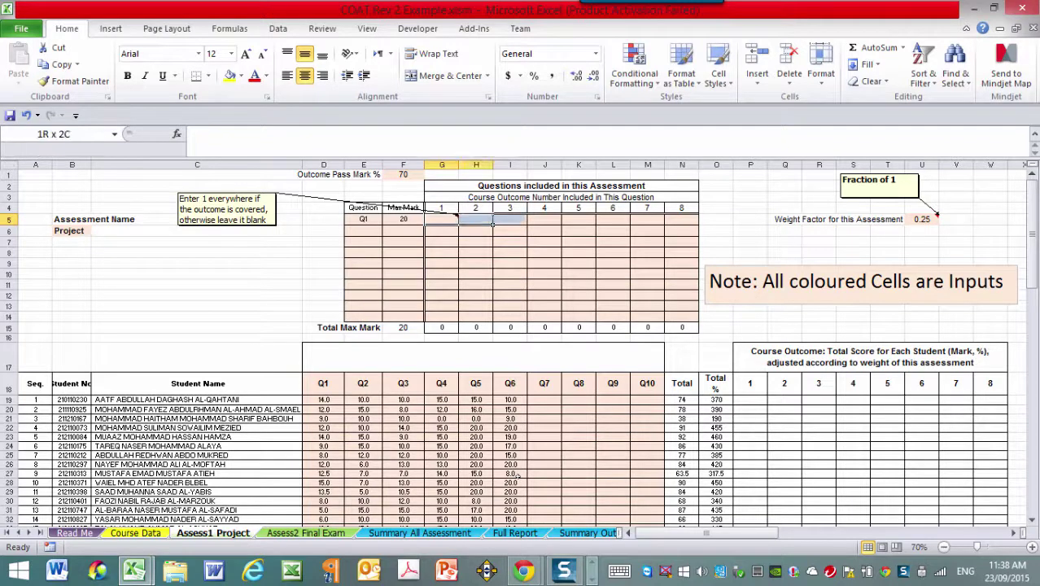
pyautogui.hotkey('shift', 'Right')
pyautogui.hotkey('shift', 'Right')
pyautogui.hotkey('shift', 'Right')
pyautogui.hotkey('shift', 'Right')
pyautogui.hotkey('shift', 'Right')
pyautogui.hotkey('shift', 'Right')
pyautogui.press('Left')
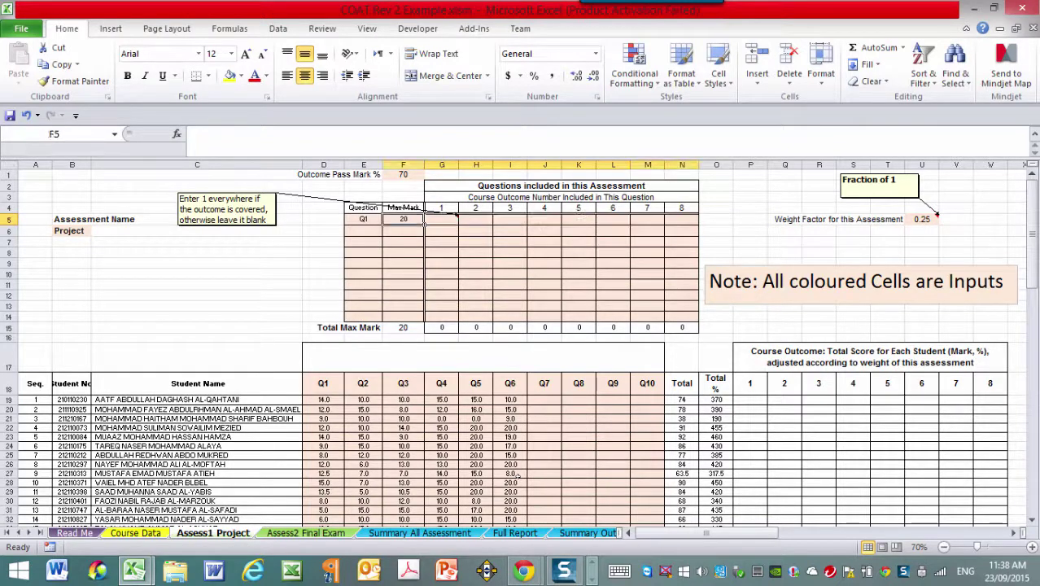
pyautogui.press('Left')
pyautogui.press('Right')
pyautogui.press('Right')
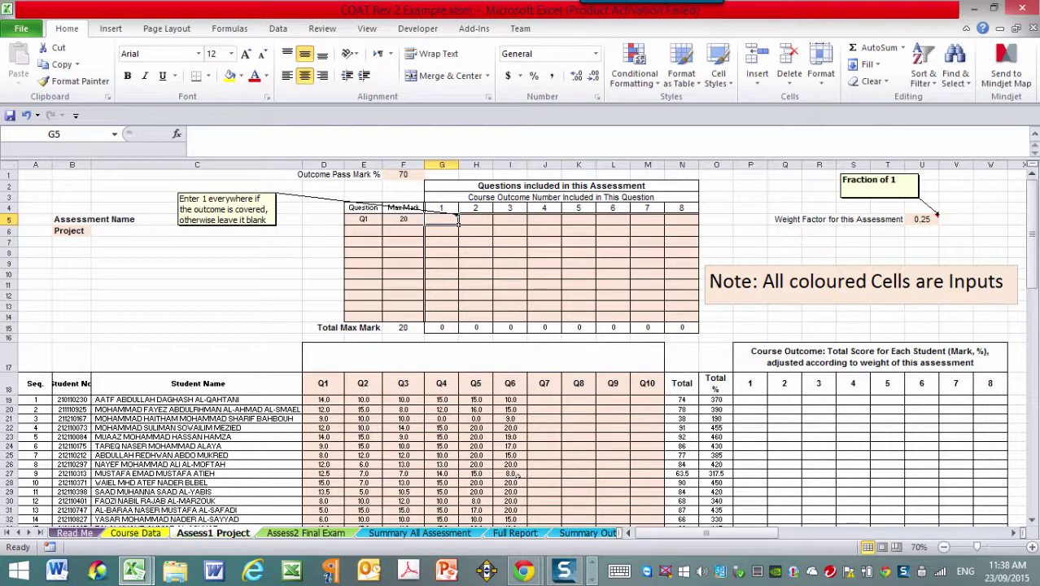
pyautogui.write('1')
pyautogui.press('Right')
pyautogui.press('Right')
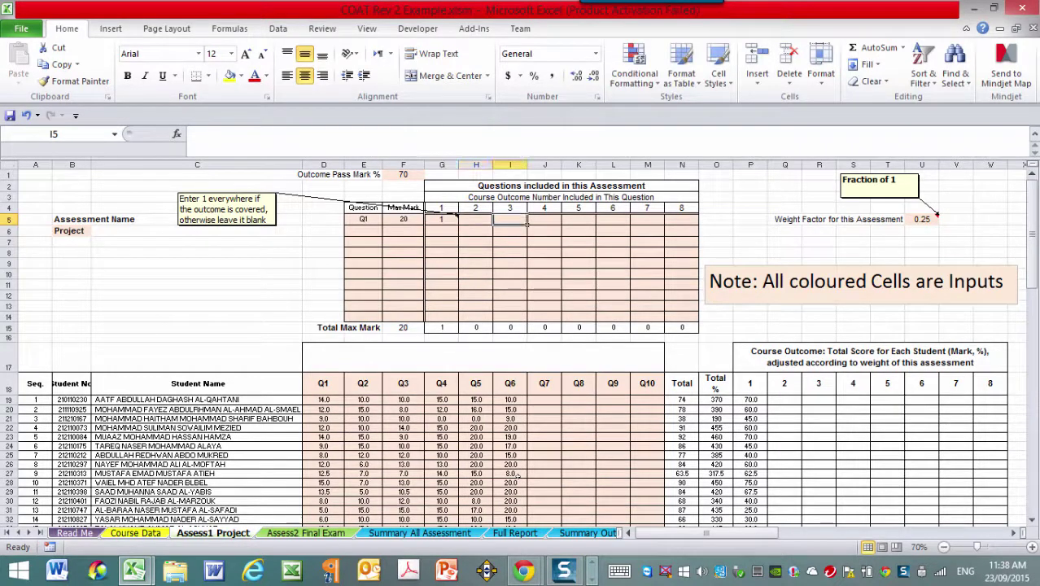
pyautogui.write('1')
pyautogui.press('Return')
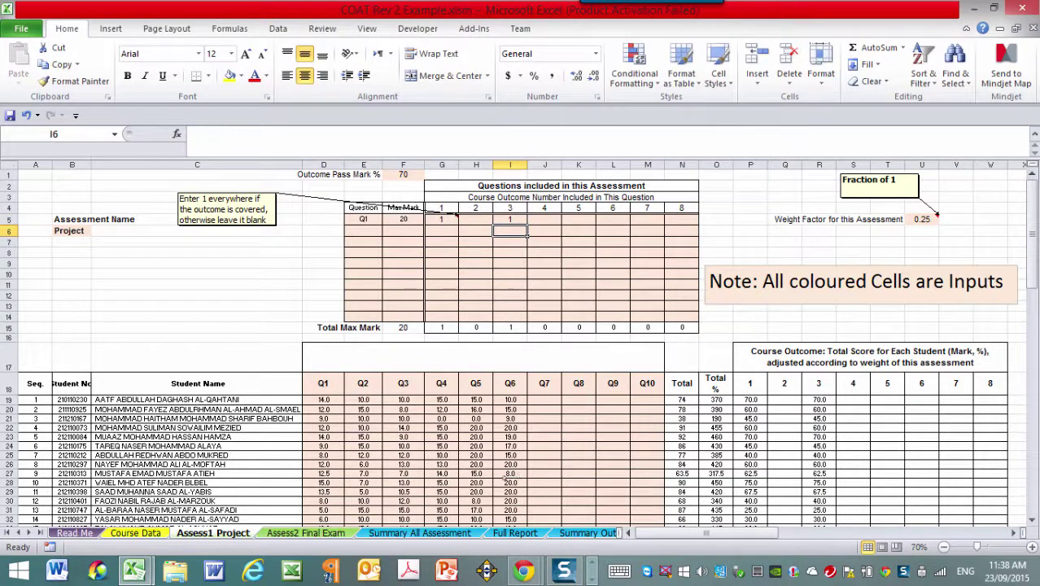
# Try a weight factor of 0.8 for this assessment in U5.
pyautogui.scroll(-1, 326, 306)
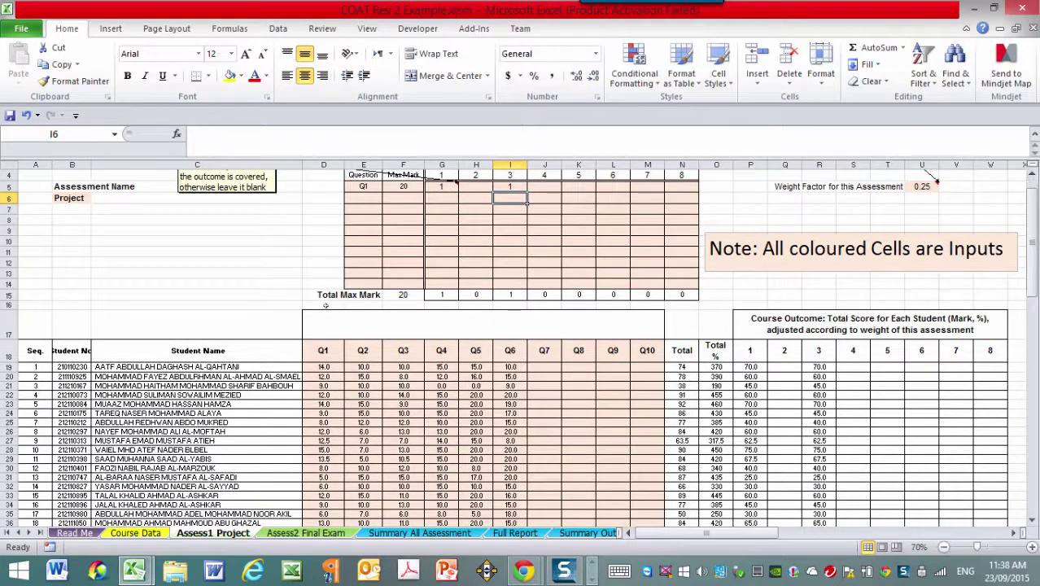
pyautogui.scroll(1, 326, 305)
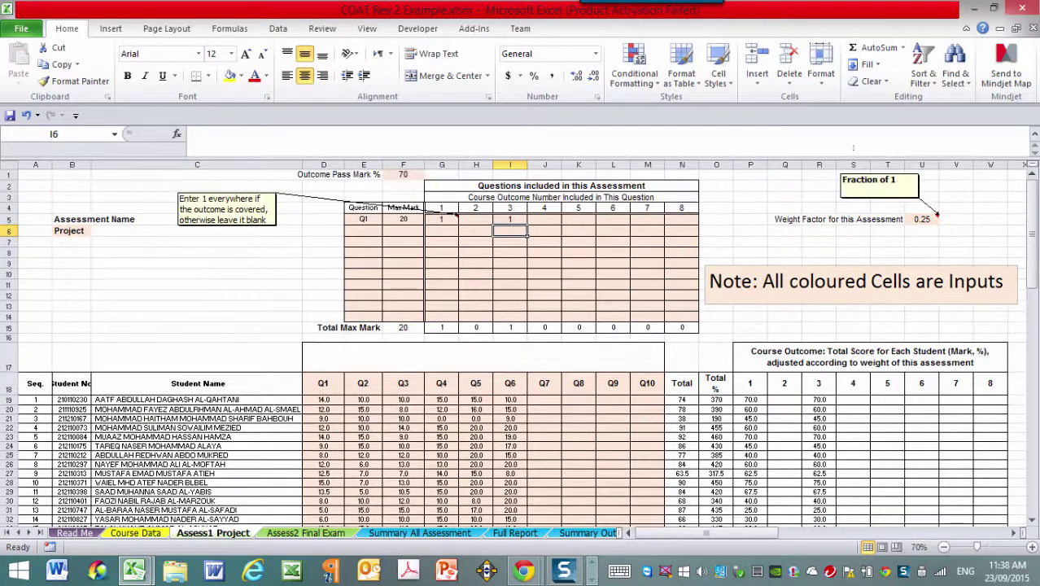
pyautogui.click(925, 219)
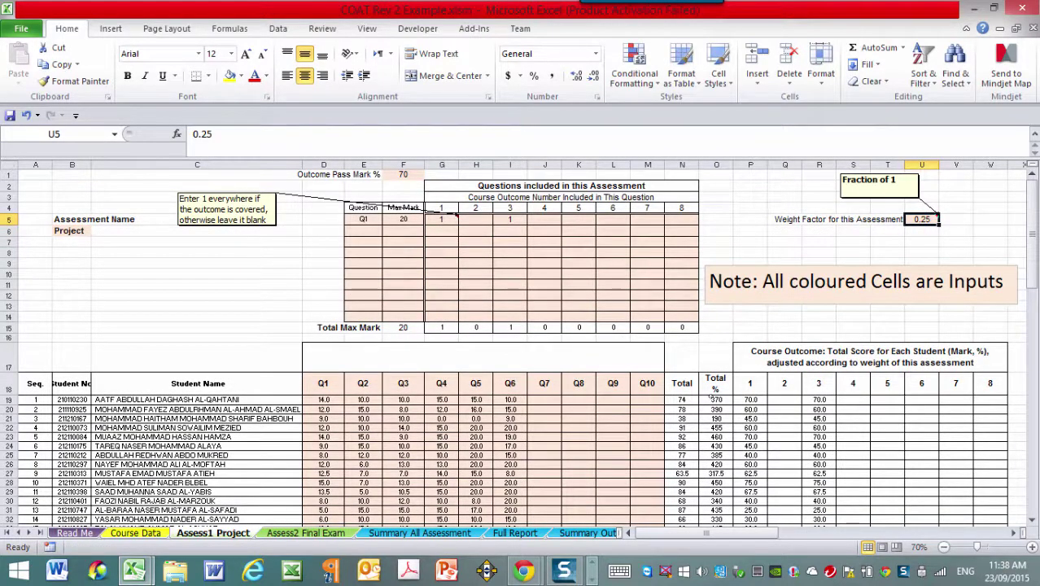
pyautogui.write('.8')
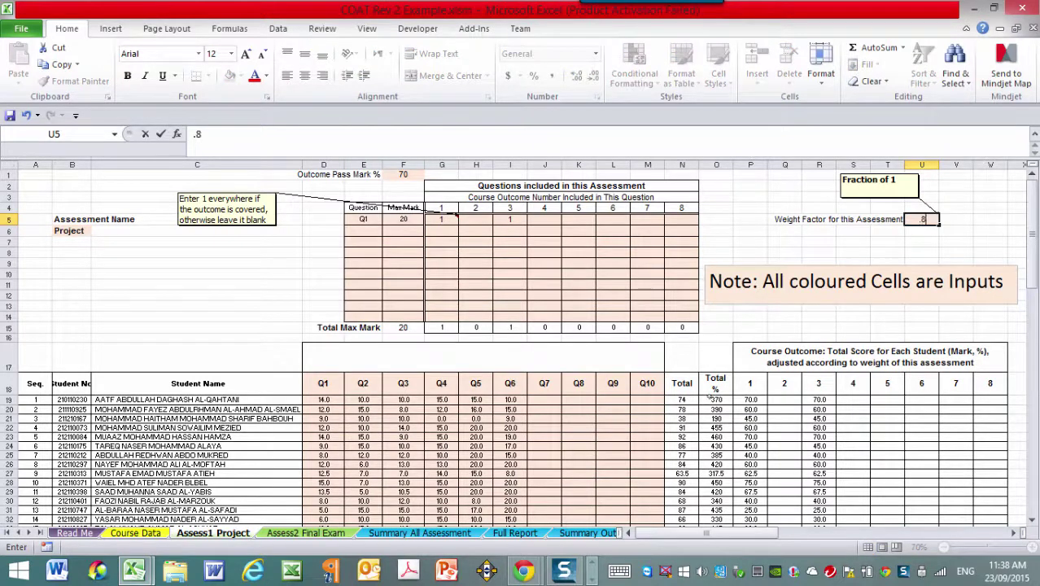
pyautogui.press('Return')
pyautogui.press('Up')
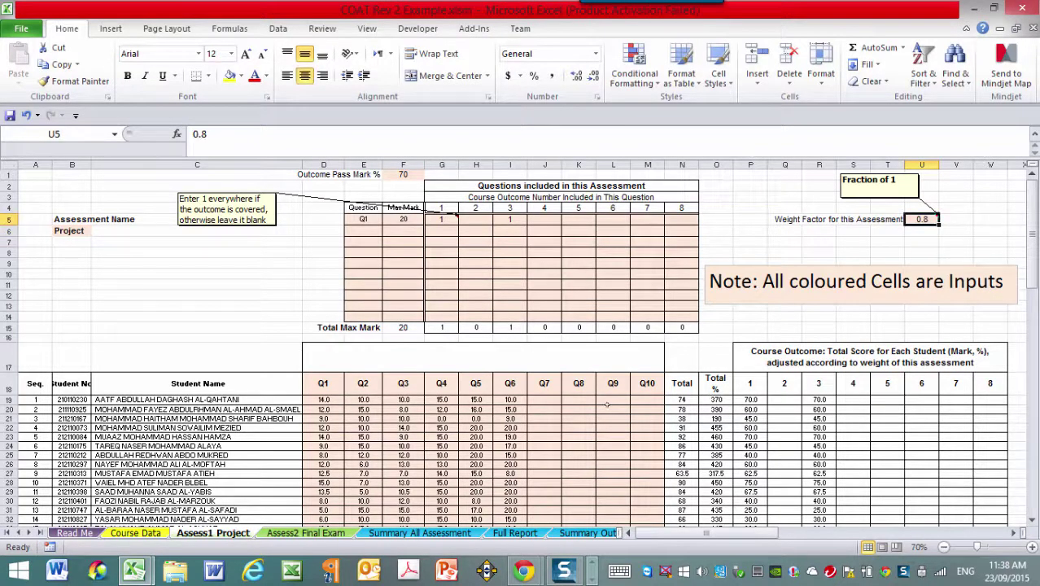
# Check the weight factor on the Assess2 Final Exam sheet and set the Assess1 Project weight factor in U5 to 0.4.
pyautogui.click(306, 532)
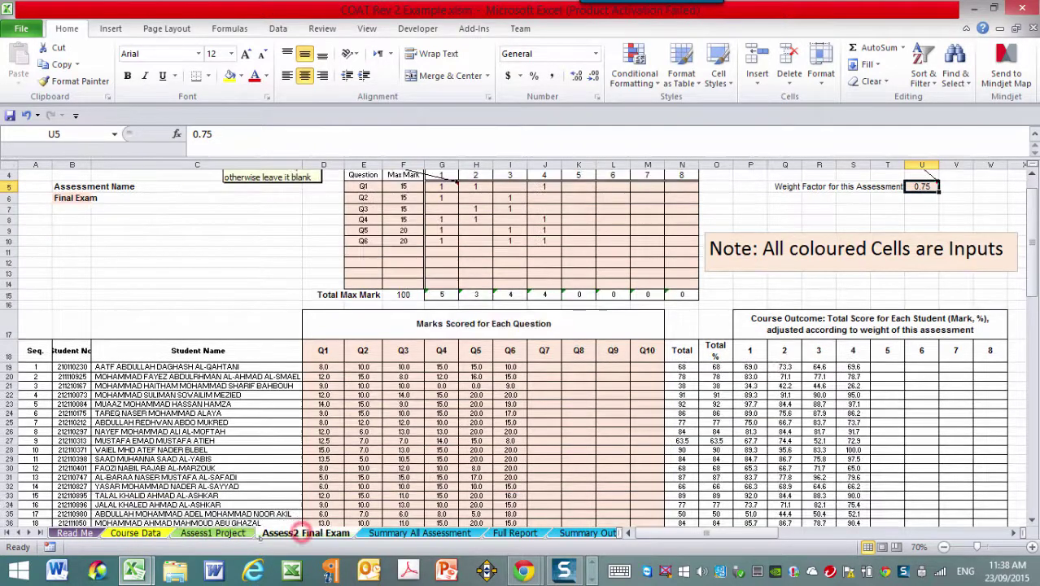
pyautogui.click(207, 532)
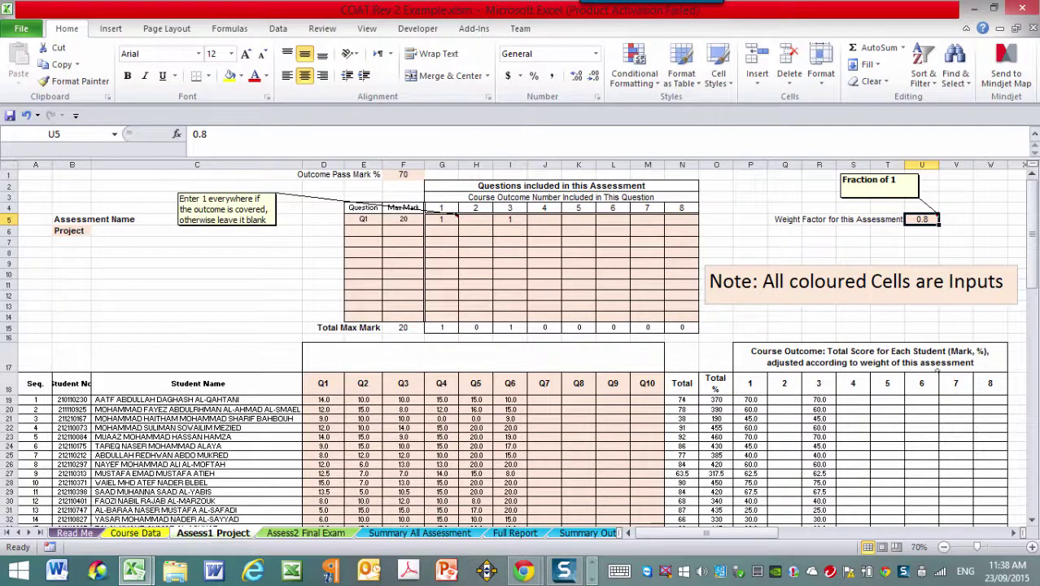
pyautogui.write('.4')
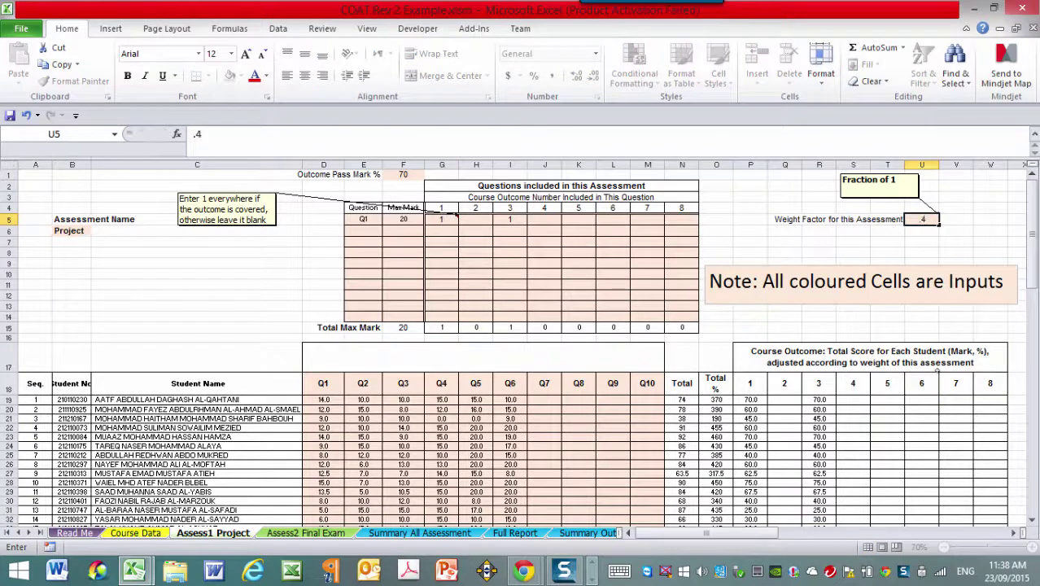
pyautogui.press('Return')
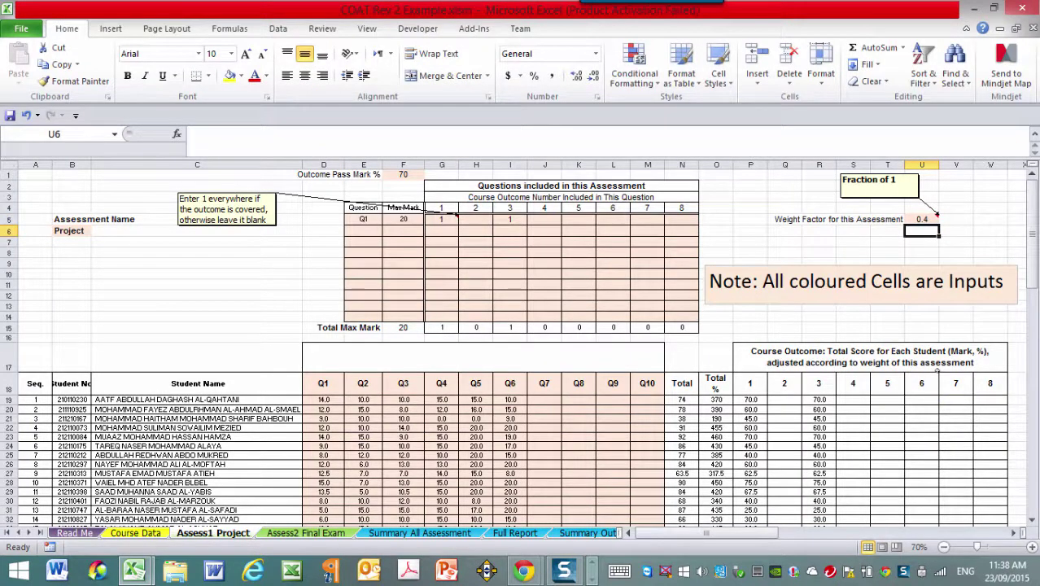
# Examine the question table from row 5 down to Total Max Mark, the first Q1 student mark, and Q1's name and maximum mark.
pyautogui.press('Up')
pyautogui.press('Left')
pyautogui.press('Left')
pyautogui.press('Left')
pyautogui.press('Left')
pyautogui.press('Left')
pyautogui.press('Left')
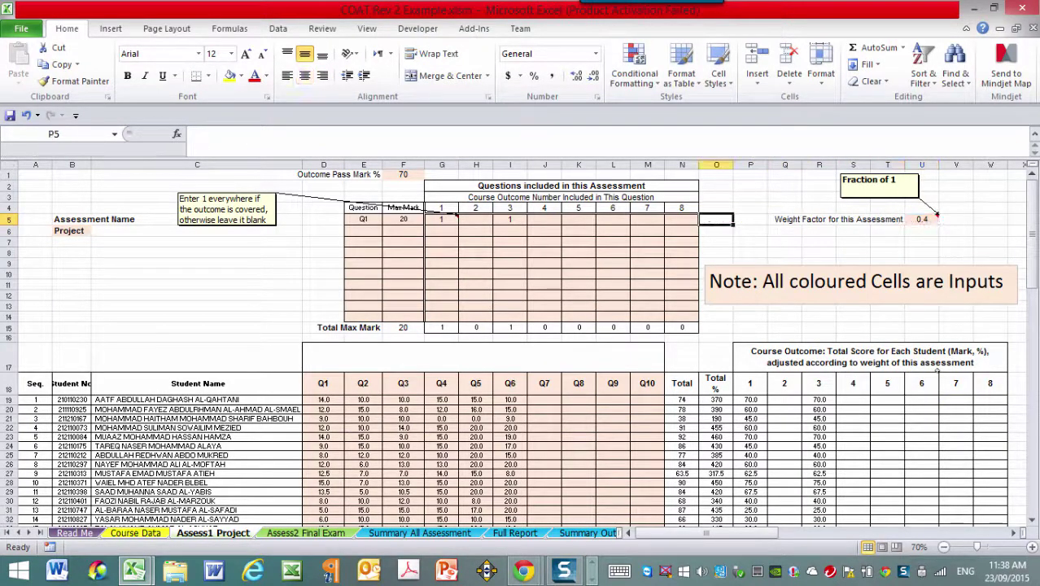
pyautogui.press('Left')
pyautogui.press('Left')
pyautogui.press('Left')
pyautogui.press('Left')
pyautogui.press('Left')
pyautogui.press('Left')
pyautogui.press('Left')
pyautogui.press('Left')
pyautogui.press('Left')
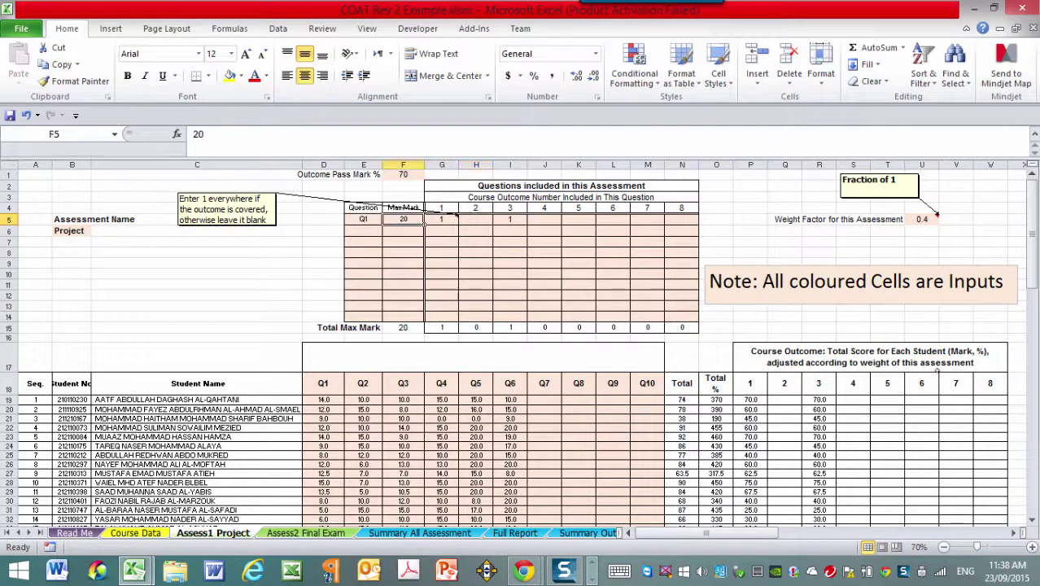
pyautogui.press('Left')
pyautogui.press('Down')
pyautogui.press('Down')
pyautogui.press('Down')
pyautogui.press('Down')
pyautogui.press('Down')
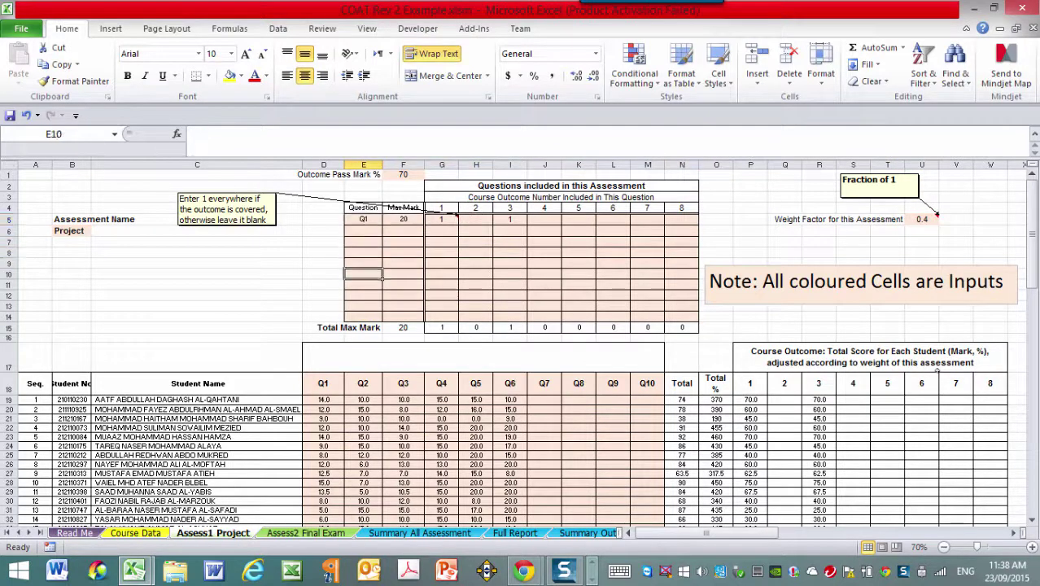
pyautogui.press('Down')
pyautogui.press('Down')
pyautogui.press('Down')
pyautogui.press('Down')
pyautogui.press('Down')
pyautogui.press('Down')
pyautogui.press('Down')
pyautogui.press('Down')
pyautogui.press('Down')
pyautogui.press('Down')
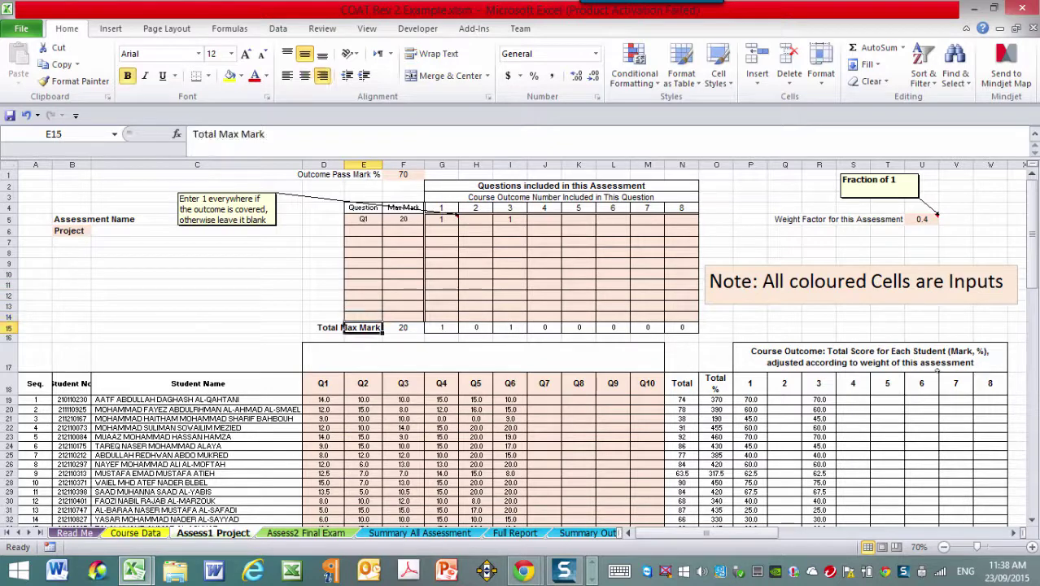
pyautogui.press('Left')
pyautogui.press('Up')
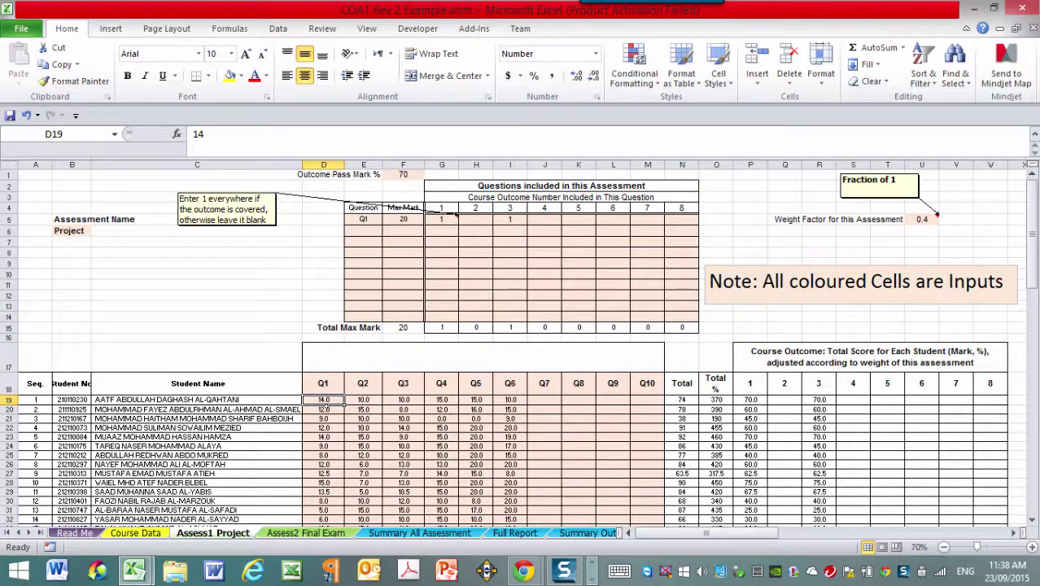
pyautogui.click(368, 219)
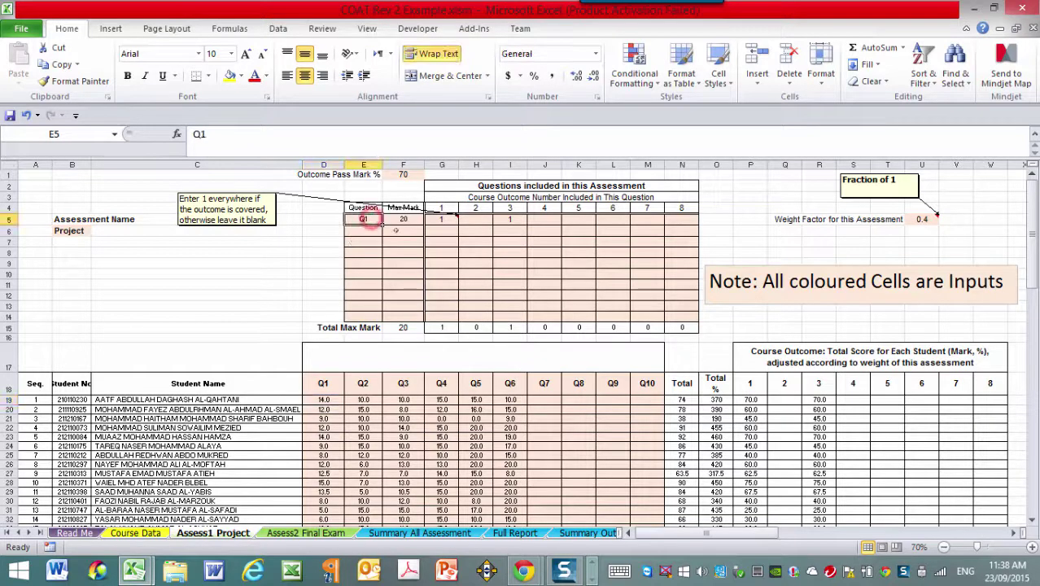
pyautogui.click(403, 220)
# Clear the Q2 to Q6 marks of all students in E19:I38.
pyautogui.moveTo(363, 400); pyautogui.dragTo(441, 474)
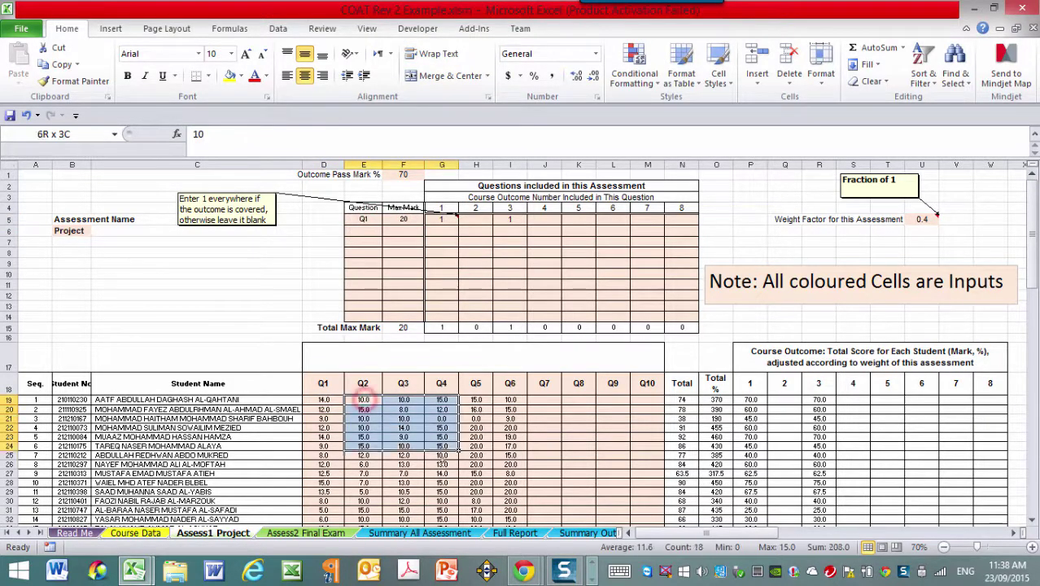
pyautogui.scroll(-1, 452, 475)
pyautogui.scroll(-4, 495, 428)
pyautogui.keyDown('shift'); pyautogui.click(514, 410); pyautogui.keyUp('shift')
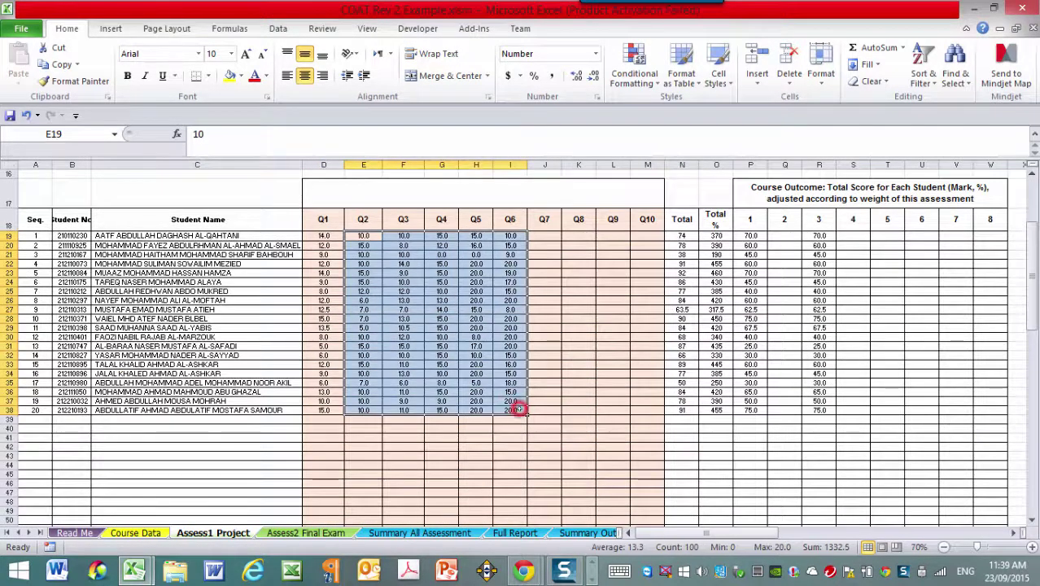
pyautogui.press('Delete')
# Review the students' Q1 marks in column D from D19 down to D36.
pyautogui.click(311, 237)
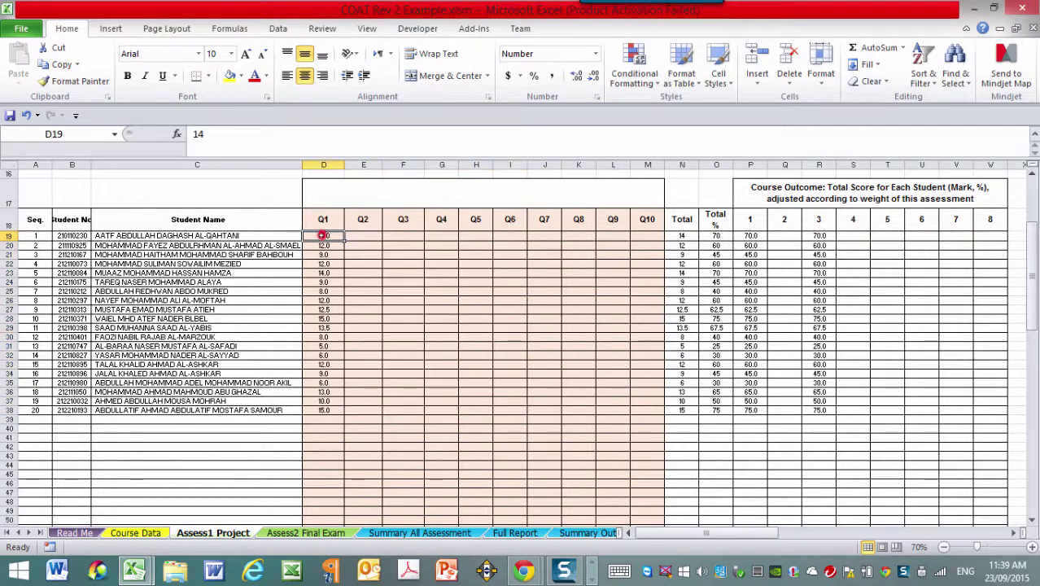
pyautogui.scroll(5, 427, 488)
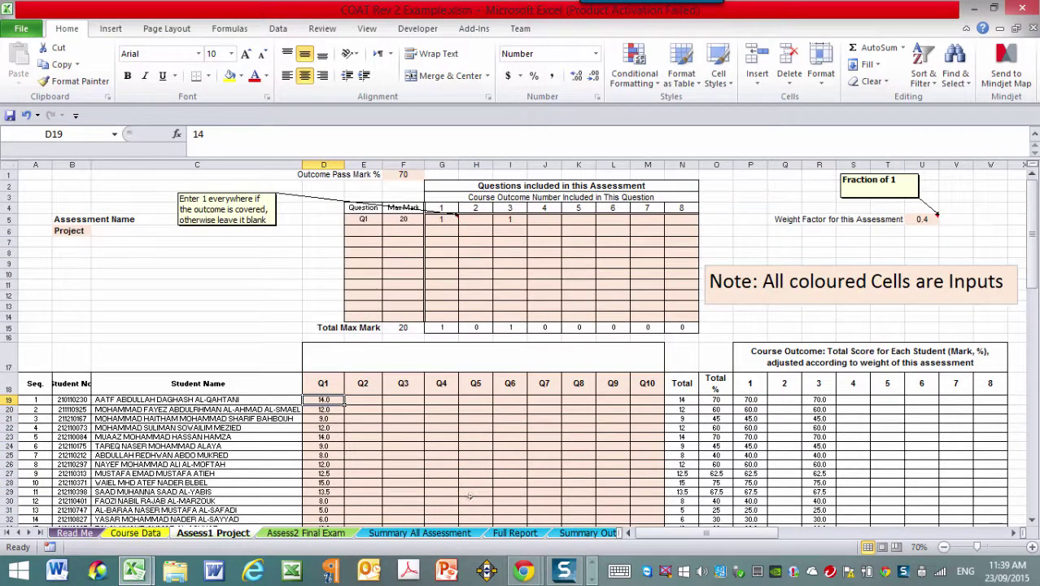
pyautogui.press('Down')
pyautogui.press('Up')
pyautogui.press('Down')
pyautogui.press('Down')
pyautogui.press('Down')
pyautogui.press('Up')
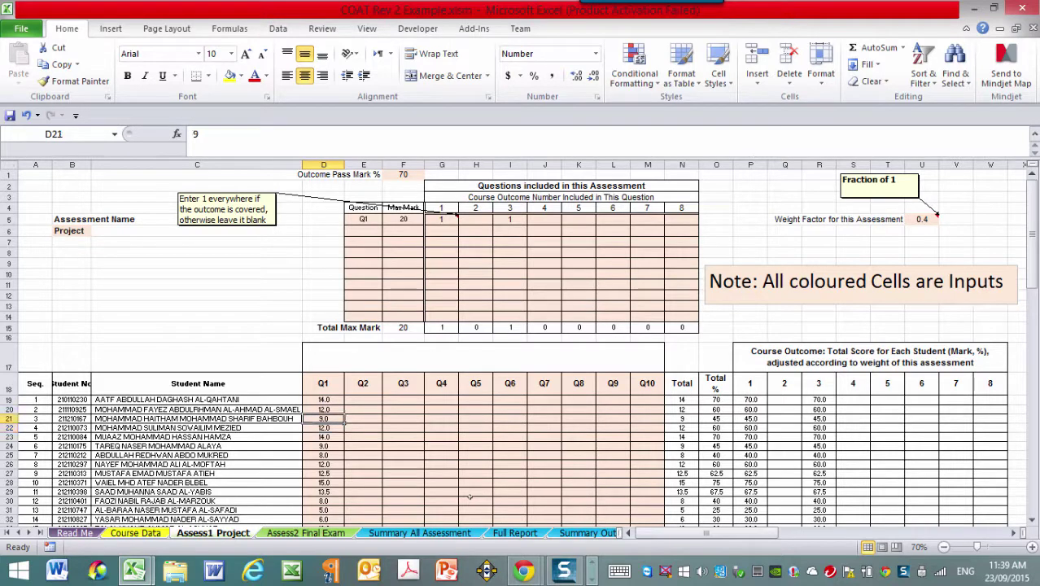
pyautogui.press('Up')
pyautogui.press('Up')
pyautogui.press('Down')
pyautogui.press('Down')
pyautogui.press('Down')
pyautogui.press('Down')
pyautogui.press('Down')
pyautogui.press('Down')
pyautogui.press('Down')
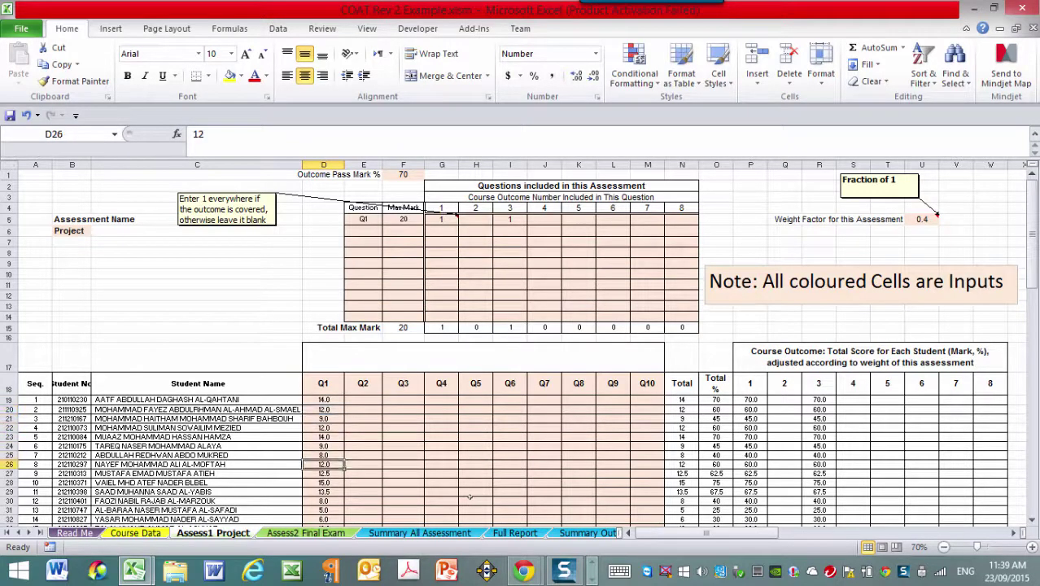
pyautogui.press('Down')
pyautogui.press('Down')
pyautogui.press('Down')
pyautogui.press('Down')
pyautogui.press('Down')
pyautogui.press('Down')
pyautogui.press('Down')
pyautogui.press('Down')
pyautogui.press('Down')
pyautogui.press('Down')
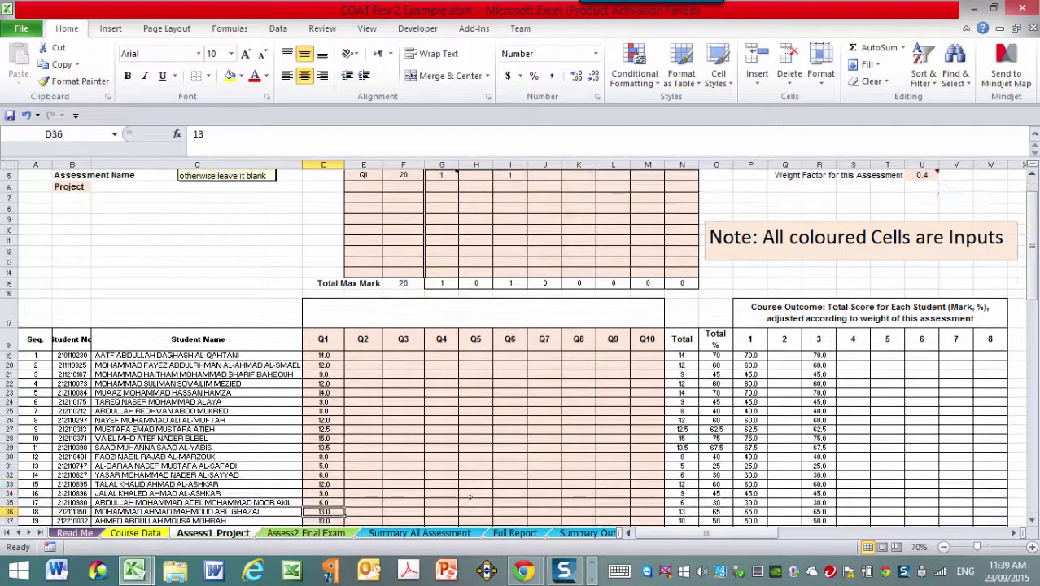
pyautogui.press('Up')
pyautogui.press('Up')
pyautogui.press('Up')
pyautogui.press('Up')
pyautogui.press('Up')
pyautogui.press('Up')
pyautogui.press('Up')
pyautogui.press('Up')
pyautogui.press('Up')
pyautogui.press('Up')
pyautogui.press('Up')
pyautogui.press('Up')
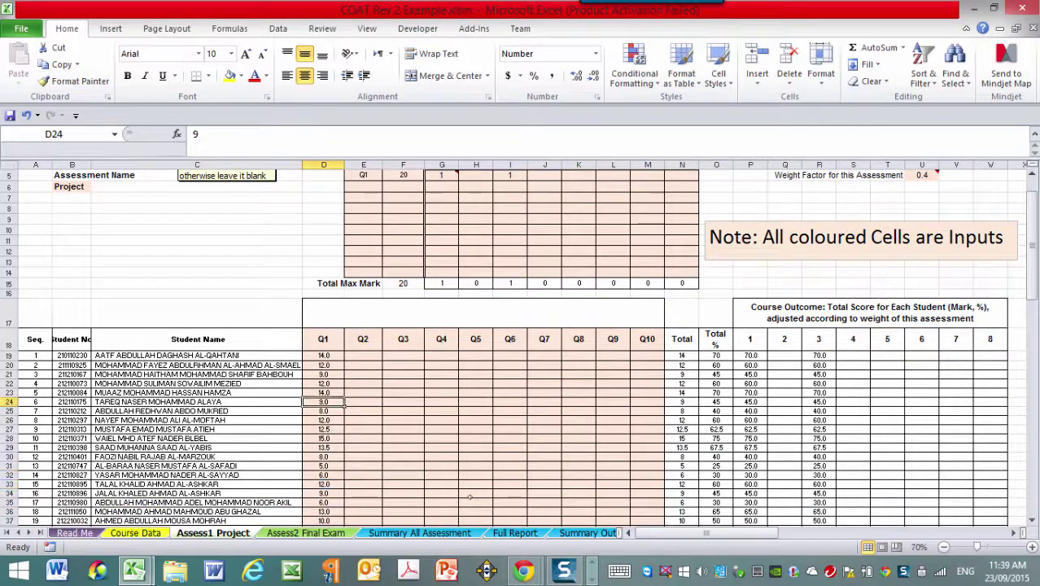
pyautogui.press('Up')
pyautogui.press('Up')
pyautogui.press('Up')
pyautogui.press('Up')
pyautogui.press('Up')
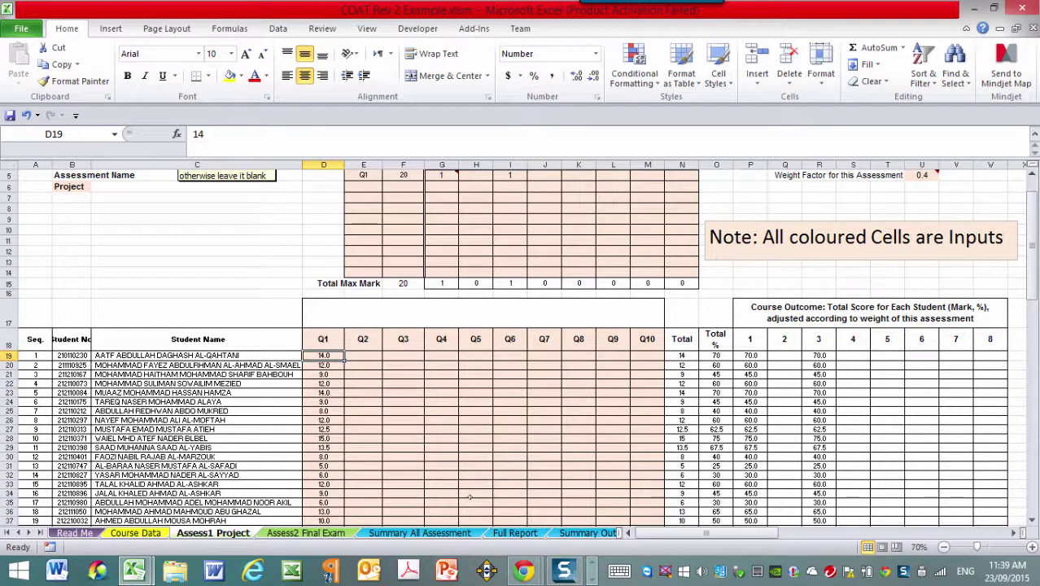
pyautogui.scroll(1, 469, 497)
pyautogui.scroll(-1, 470, 495)
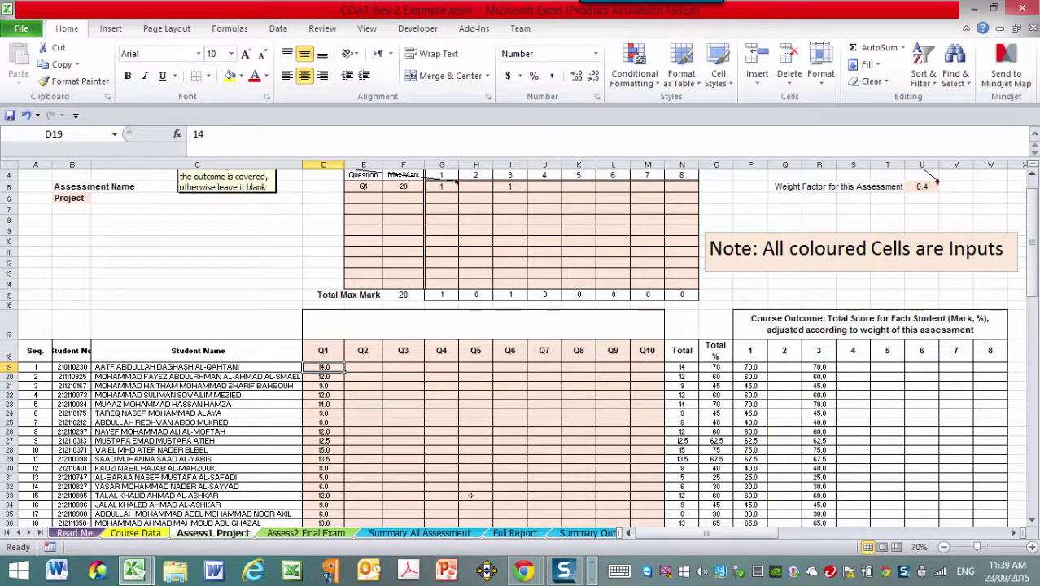
# Enter 14 as the first student's Q1 mark in D19.
pyautogui.press('Up')
pyautogui.press('Down')
pyautogui.write('14')
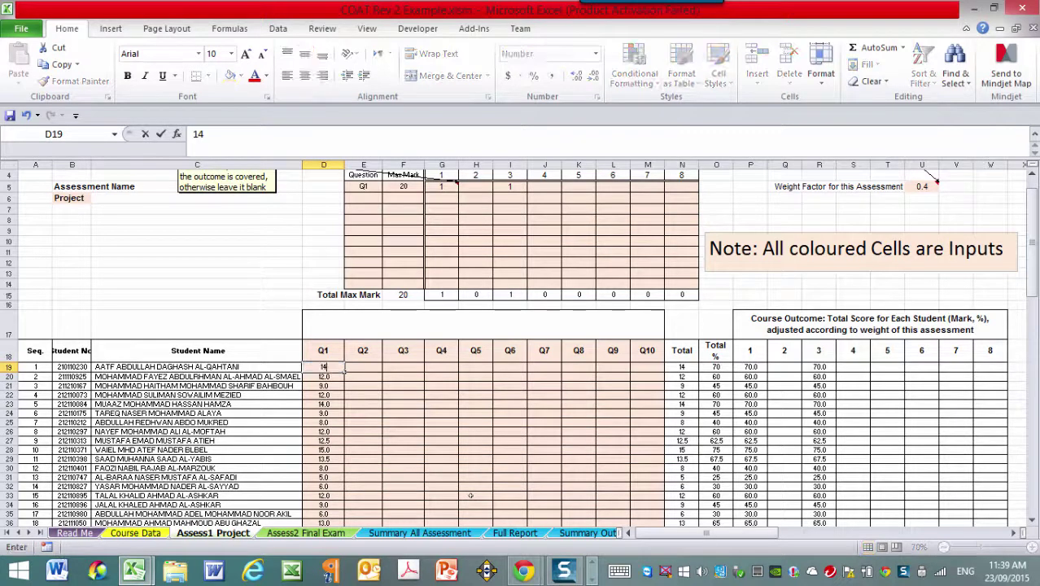
pyautogui.press('Return')
pyautogui.press('Return')
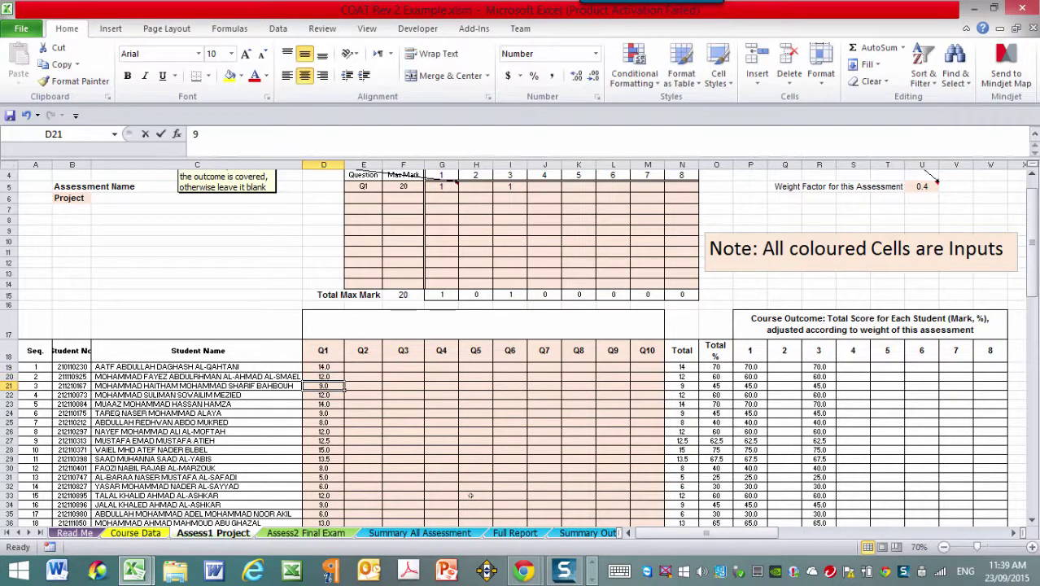
# Review the students' Q1 marks in column D from D21 down to D30.
pyautogui.press('Down')
pyautogui.press('Down')
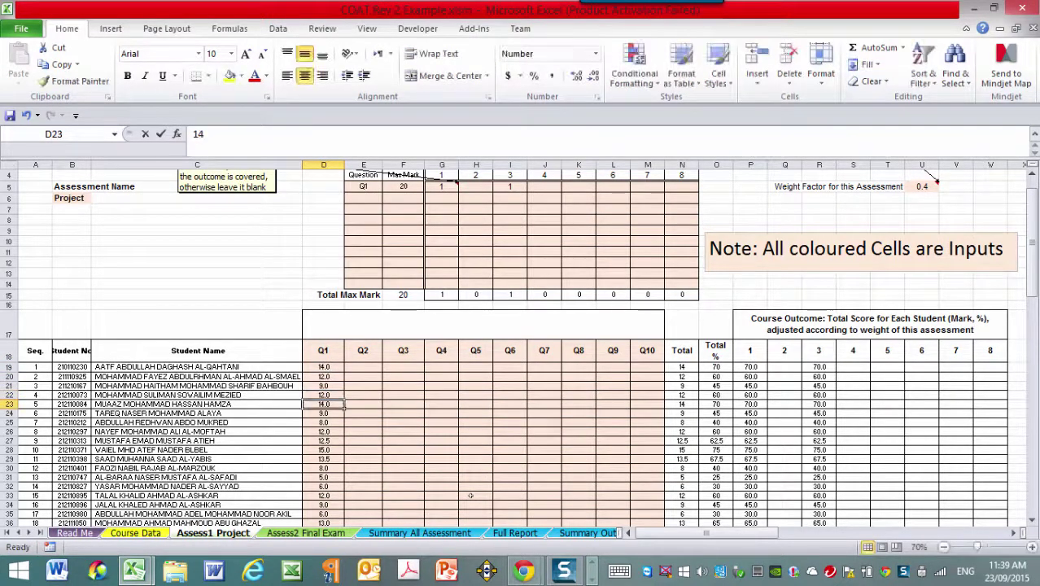
pyautogui.press('Down')
pyautogui.press('Down')
pyautogui.press('Down')
pyautogui.press('Down')
pyautogui.press('Down')
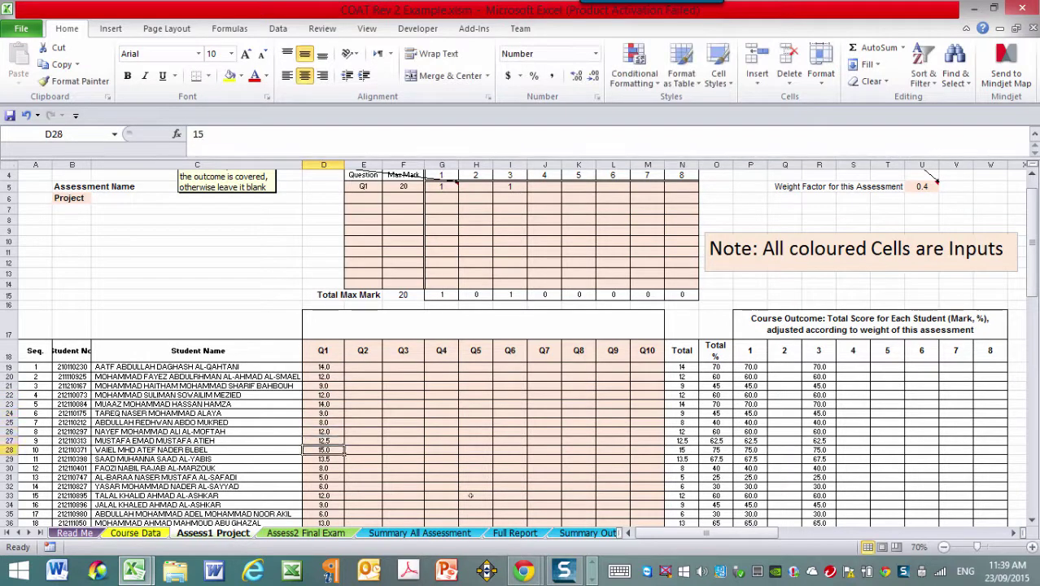
pyautogui.press('Down')
pyautogui.press('Down')
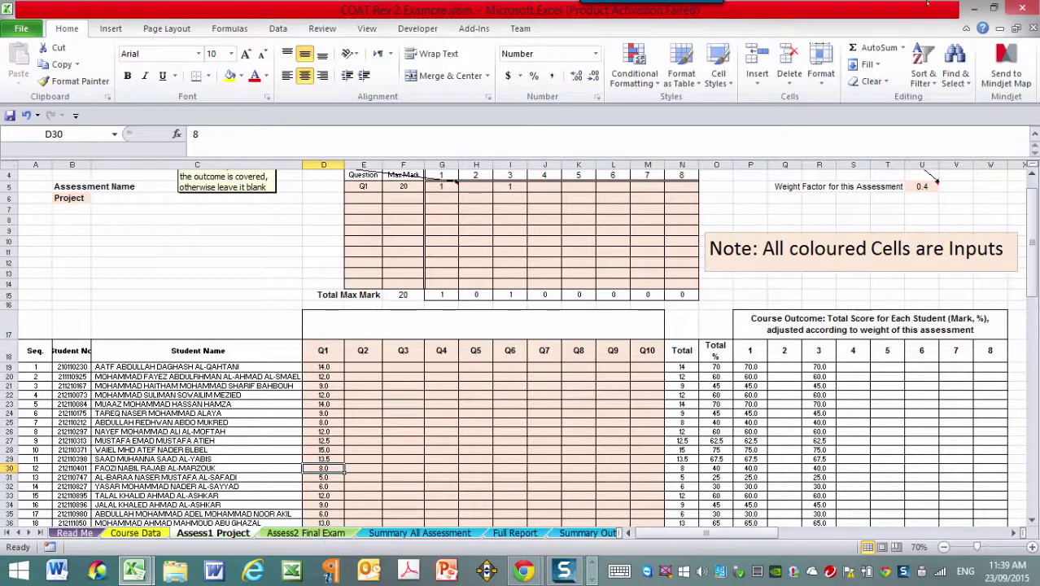
# Switch to Snagit Editor, examine the maximum scores and student scores on the photographed exam cover page, and close the editor.
pyautogui.click(971, 7)
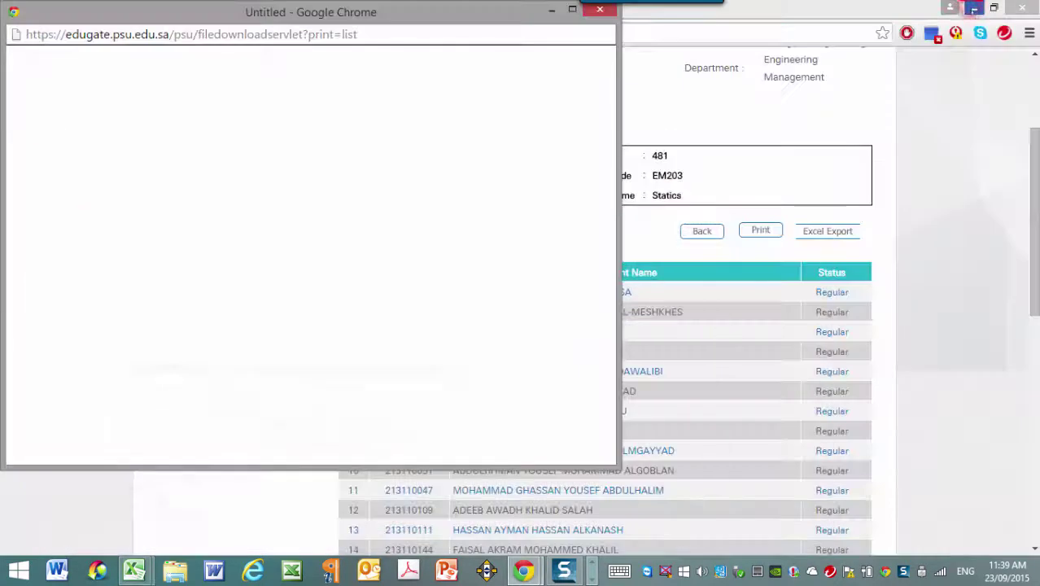
pyautogui.moveTo(550, 9)
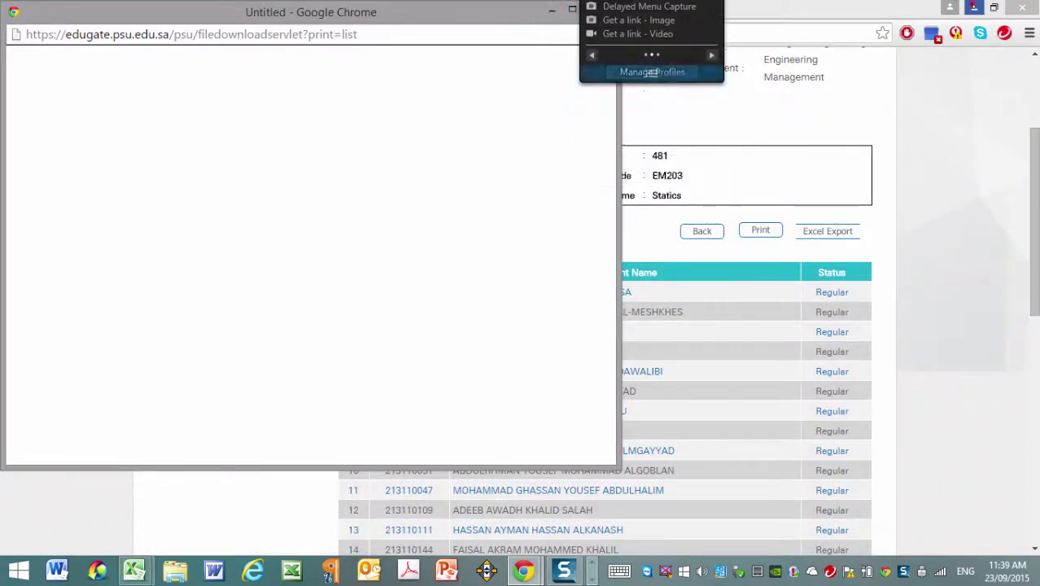
pyautogui.click(973, 8)
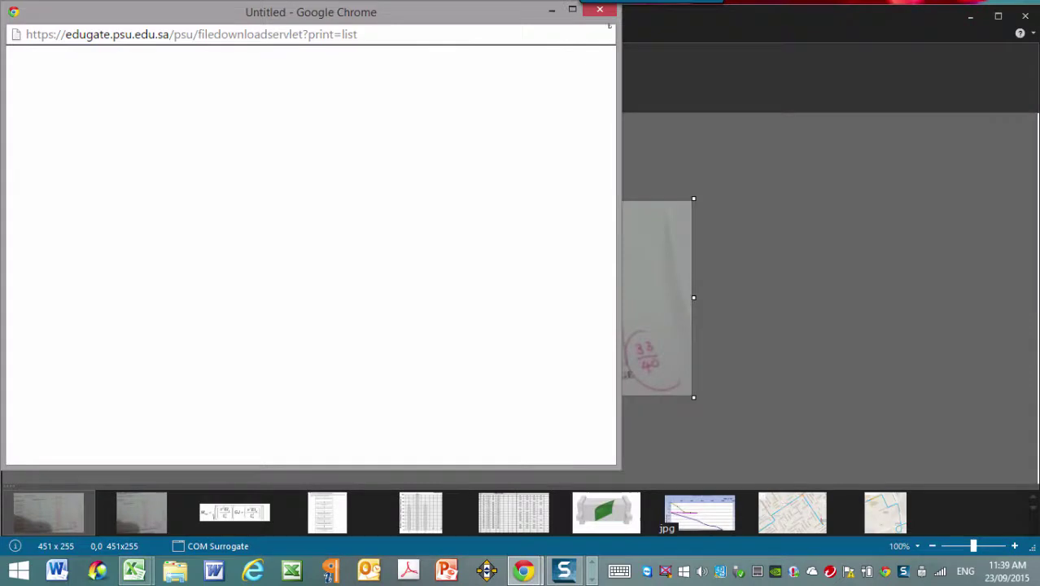
pyautogui.click(552, 9)
pyautogui.scroll(1, 447, 290)
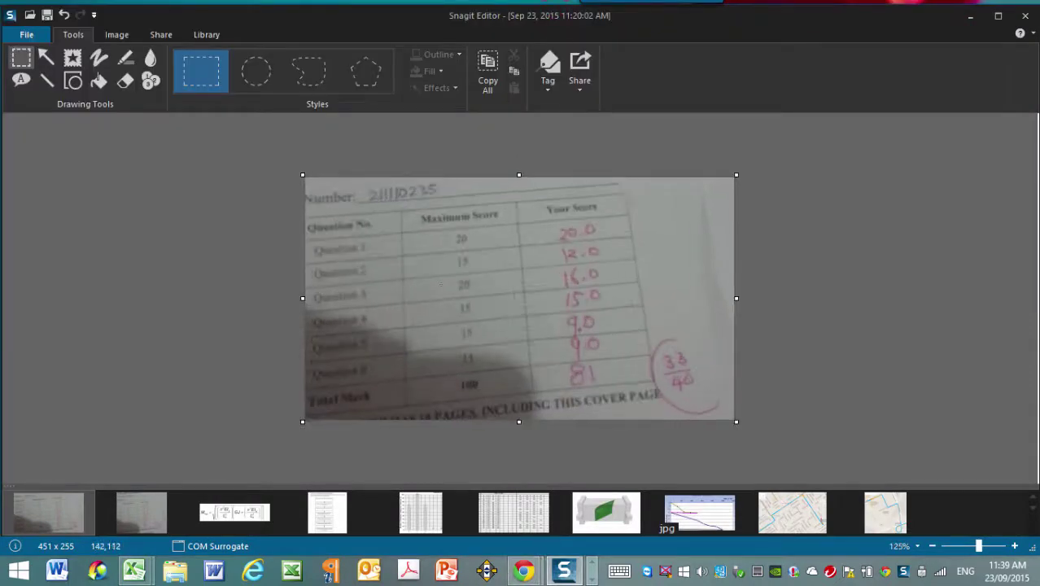
pyautogui.scroll(-1, 440, 284)
pyautogui.scroll(1, 440, 284)
pyautogui.scroll(1, 440, 285)
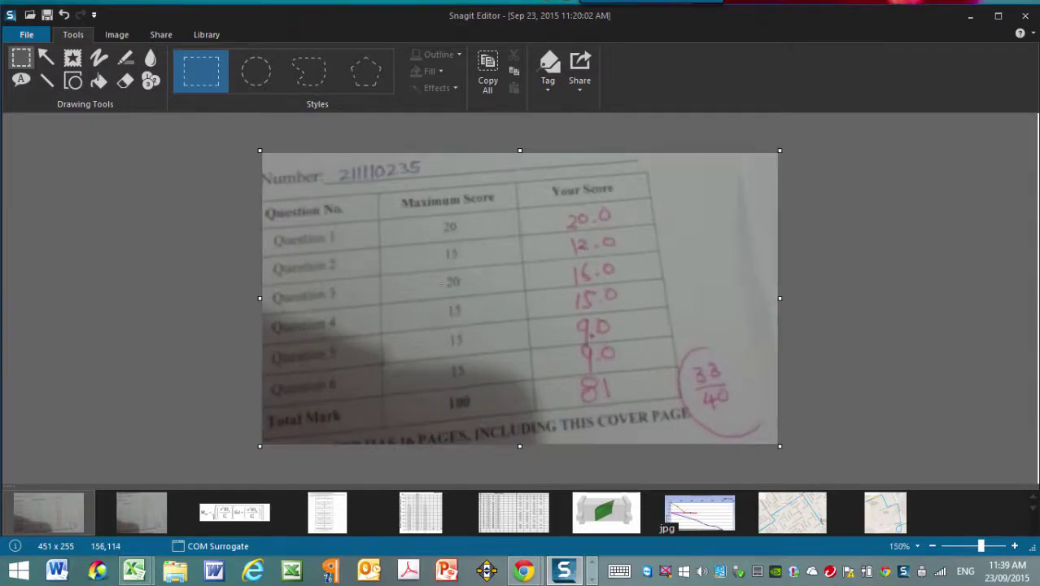
pyautogui.scroll(-1, 439, 283)
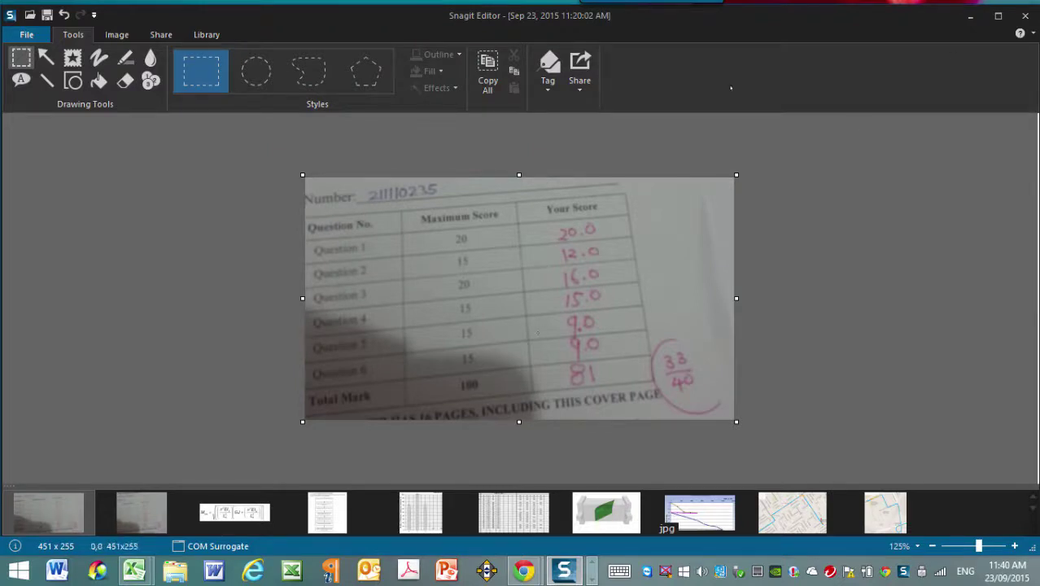
pyautogui.click(1025, 15)
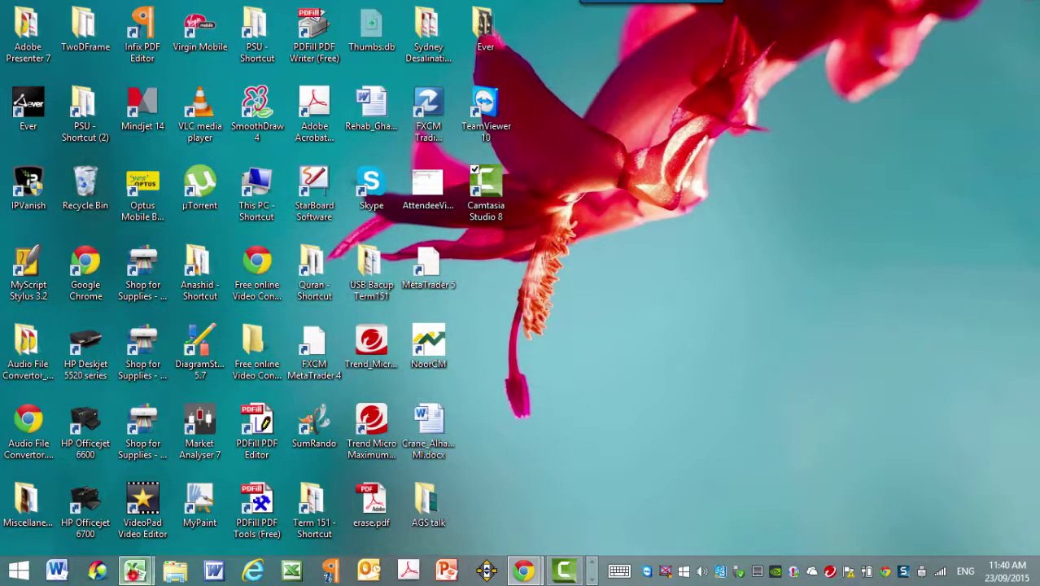
# Switch back to the COAT workbook in Excel and check Q1's course outcome 1 entry, its maximum mark and the first student mark.
pyautogui.moveTo(135, 570)
pyautogui.click(135, 441)
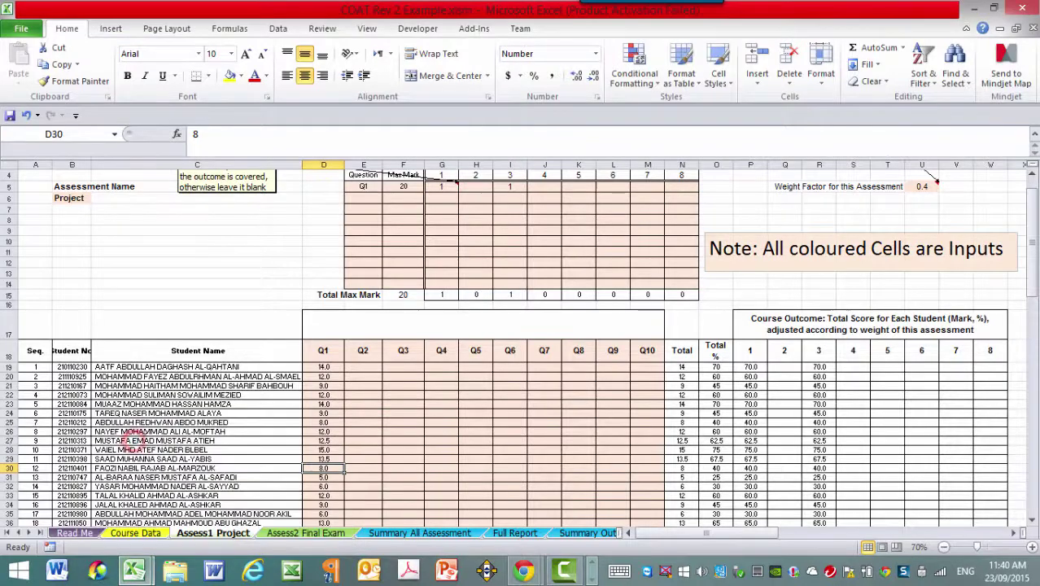
pyautogui.click(334, 366)
pyautogui.scroll(1, 336, 365)
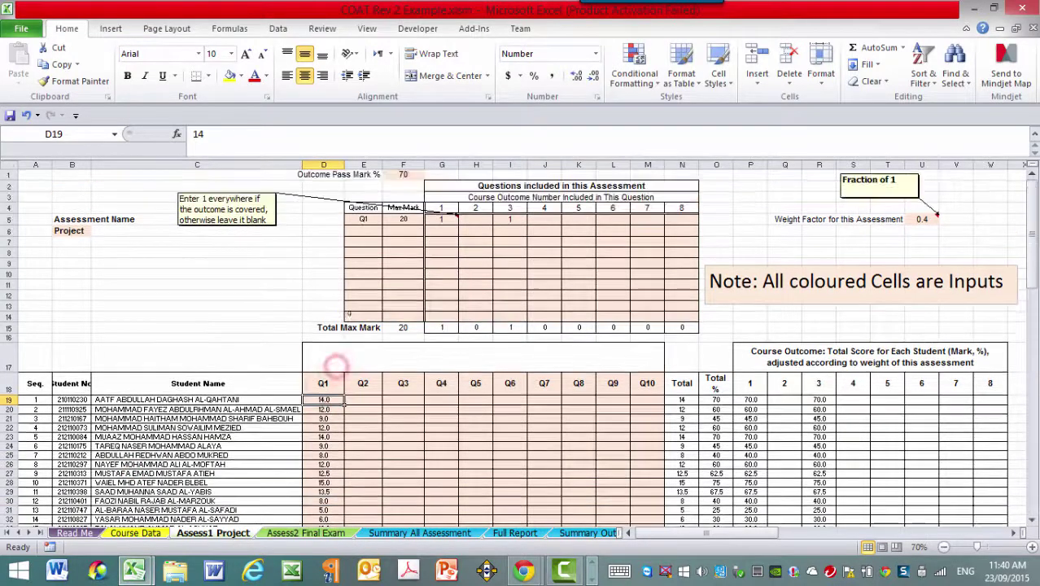
pyautogui.click(439, 219)
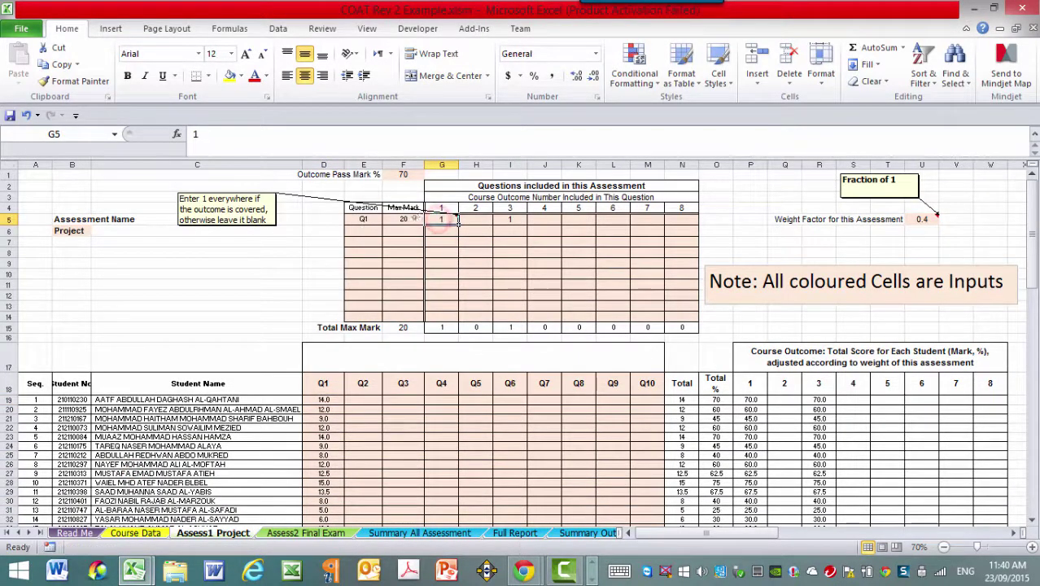
pyautogui.click(403, 220)
pyautogui.click(319, 400)
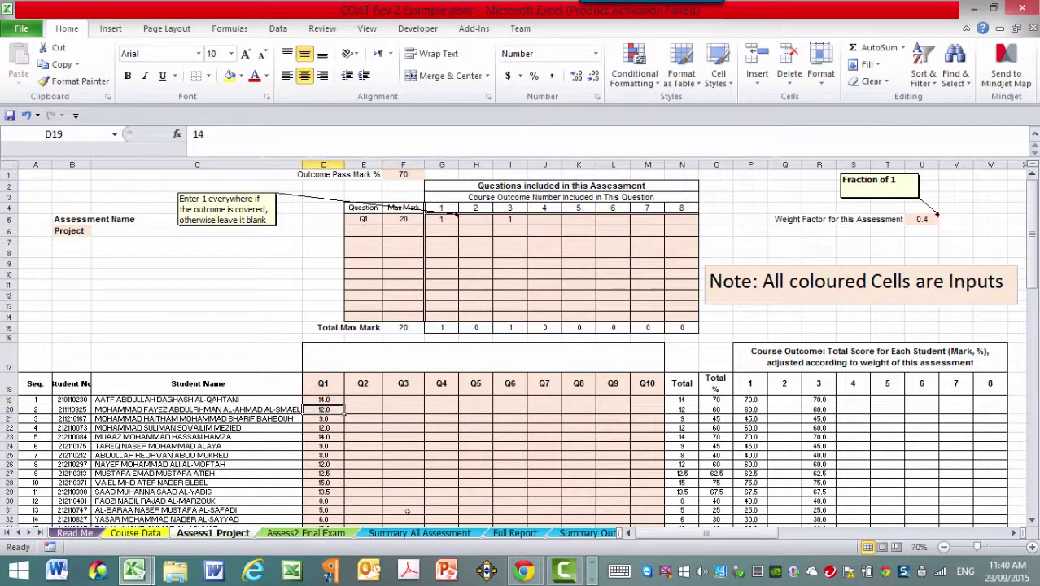
# Look through all students' Q1 marks from D19 past the end of the student list and back to the column heading.
pyautogui.press('Down')
pyautogui.press('Down')
pyautogui.press('Down')
pyautogui.press('Down')
pyautogui.press('Down')
pyautogui.press('Down')
pyautogui.press('Down')
pyautogui.press('Down')
pyautogui.press('Down')
pyautogui.press('Down')
pyautogui.press('Down')
pyautogui.press('Down')
pyautogui.press('Down')
pyautogui.press('Down')
pyautogui.press('Down')
pyautogui.press('Down')
pyautogui.press('Down')
pyautogui.press('Down')
pyautogui.press('Down')
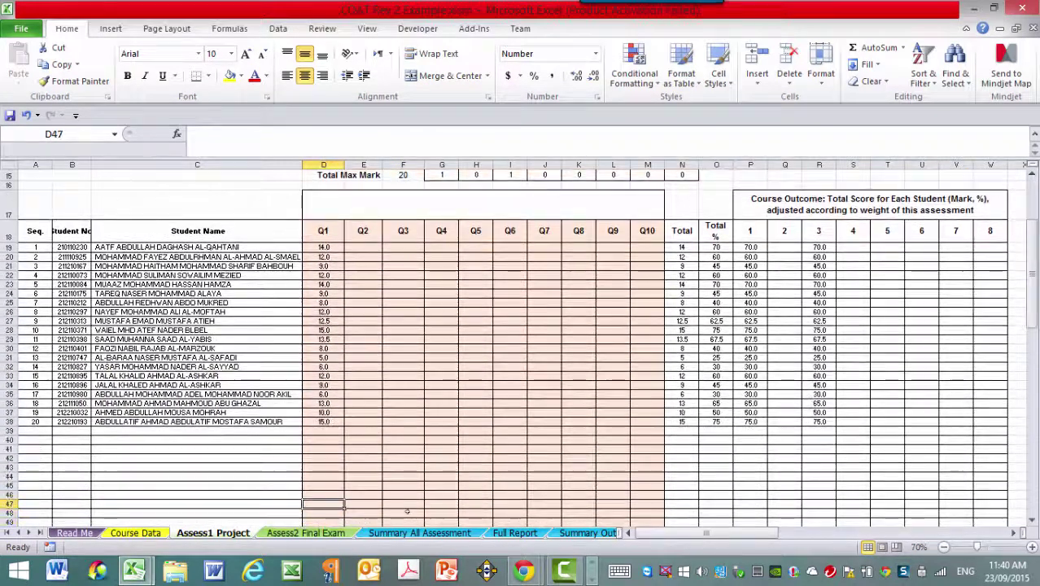
pyautogui.press('Up')
pyautogui.press('Up')
pyautogui.press('Up')
pyautogui.press('Up')
pyautogui.press('Up')
pyautogui.press('Up')
pyautogui.press('Up')
pyautogui.press('Up')
pyautogui.press('Up')
pyautogui.press('Up')
pyautogui.press('Up')
pyautogui.press('Up')
pyautogui.press('Up')
pyautogui.press('Up')
pyautogui.press('Up')
pyautogui.press('Up')
pyautogui.press('Up')
pyautogui.press('Up')
pyautogui.press('Up')
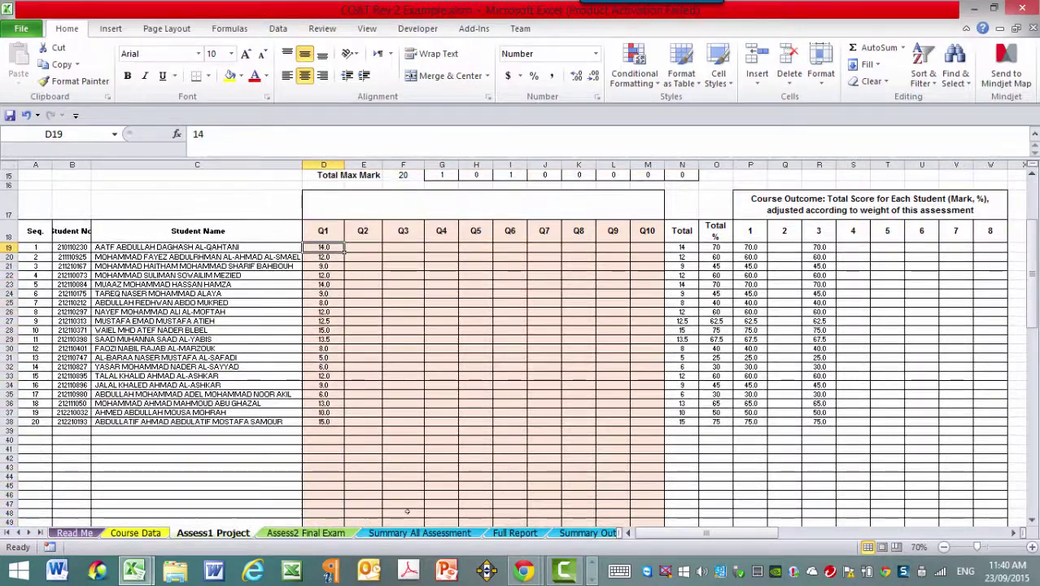
pyautogui.press('Up')
pyautogui.press('Down')
pyautogui.press('Up')
# Highlight the empty Q2 to Q10 mark columns in E18:M42 for inspection and release the selection.
pyautogui.press('Right')
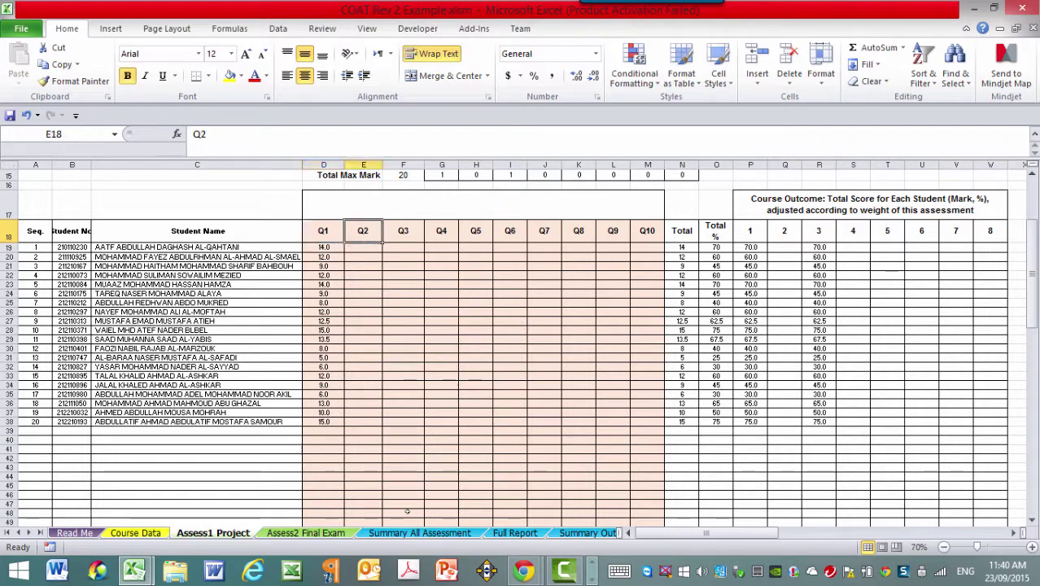
pyautogui.hotkey('shift', 'Right')
pyautogui.hotkey('shift', 'Right')
pyautogui.hotkey('shift', 'Right')
pyautogui.hotkey('shift', 'Right')
pyautogui.hotkey('shift', 'Right')
pyautogui.hotkey('shift', 'Right')
pyautogui.hotkey('shift', 'Right')
pyautogui.hotkey('shift', 'Right')
pyautogui.hotkey('shift', 'Down')
pyautogui.hotkey('shift', 'Down')
pyautogui.hotkey('shift', 'Down')
pyautogui.hotkey('shift', 'Down')
pyautogui.hotkey('shift', 'Down')
pyautogui.hotkey('shift', 'Down')
pyautogui.hotkey('shift', 'Down')
pyautogui.hotkey('shift', 'Down')
pyautogui.hotkey('shift', 'Down')
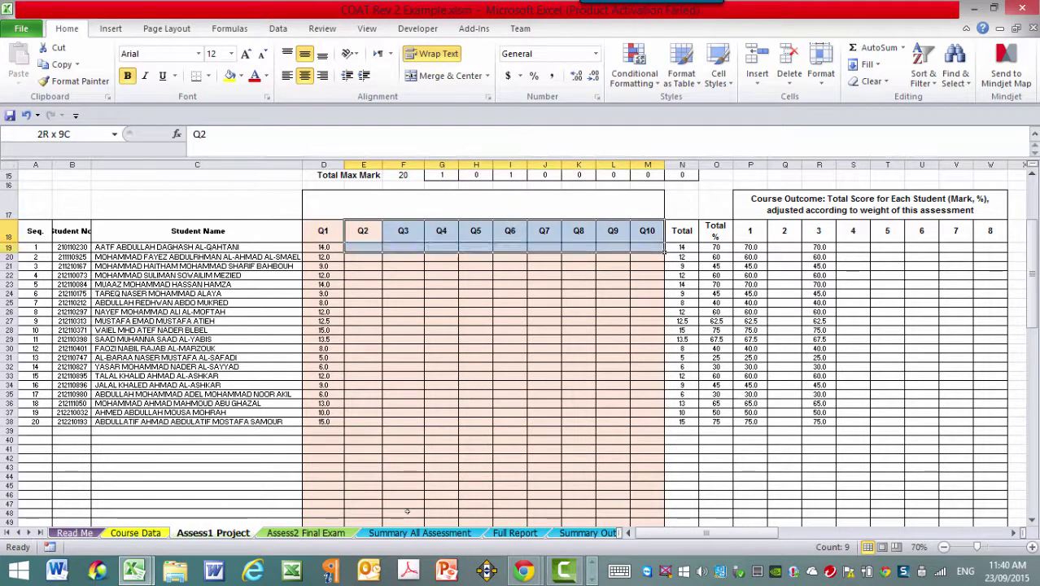
pyautogui.hotkey('shift', 'Down')
pyautogui.hotkey('shift', 'Down')
pyautogui.hotkey('shift', 'Down')
pyautogui.hotkey('shift', 'Down')
pyautogui.hotkey('shift', 'Down')
pyautogui.hotkey('shift', 'Down')
pyautogui.hotkey('shift', 'Down')
pyautogui.hotkey('shift', 'Down')
pyautogui.hotkey('shift', 'Down')
pyautogui.hotkey('shift', 'Down')
pyautogui.hotkey('shift', 'Down')
pyautogui.hotkey('shift', 'Down')
pyautogui.hotkey('shift', 'Down')
pyautogui.hotkey('shift', 'Down')
pyautogui.hotkey('shift', 'Down')
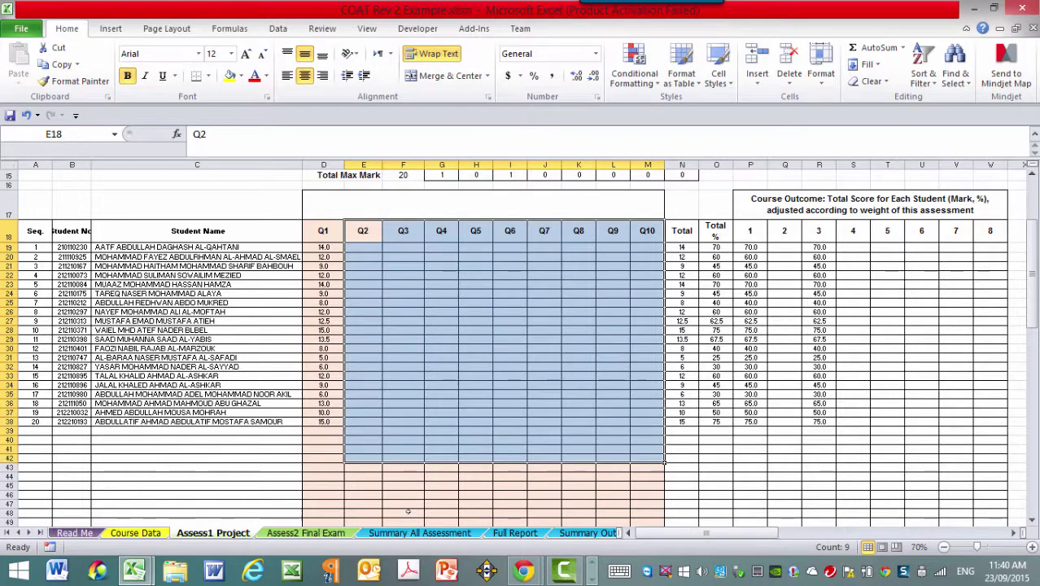
pyautogui.scroll(5, 408, 511)
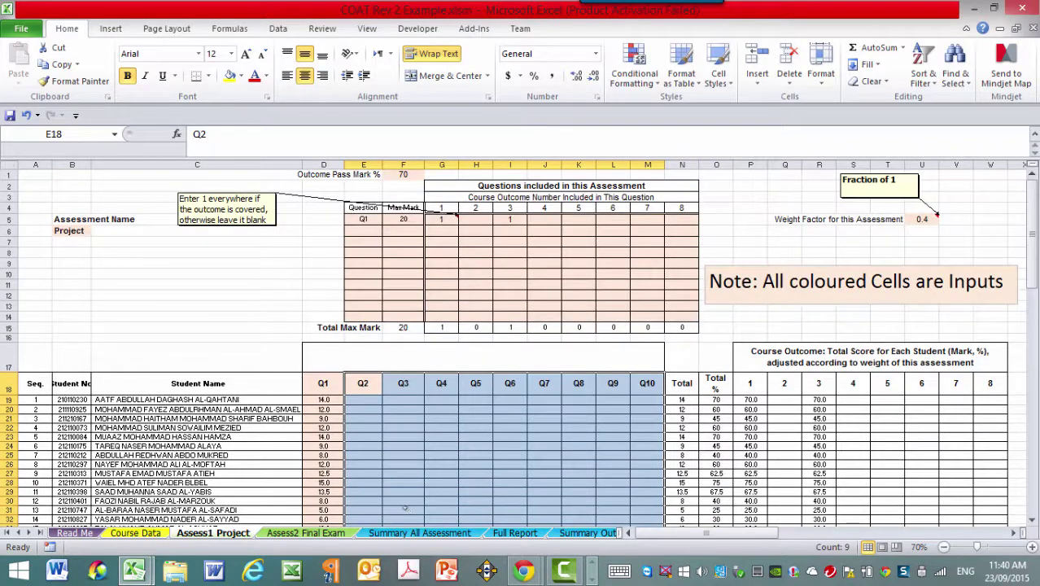
pyautogui.click(247, 261)
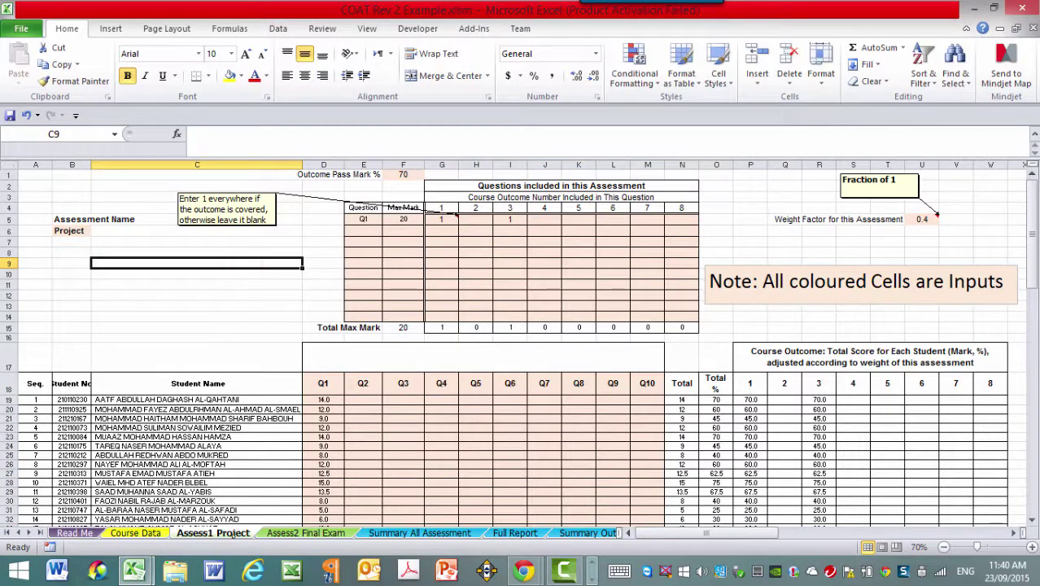
# Open the Assess2 Final Exam sheet and review its question list from Q1 down to the first empty row, E11.
pyautogui.click(289, 533)
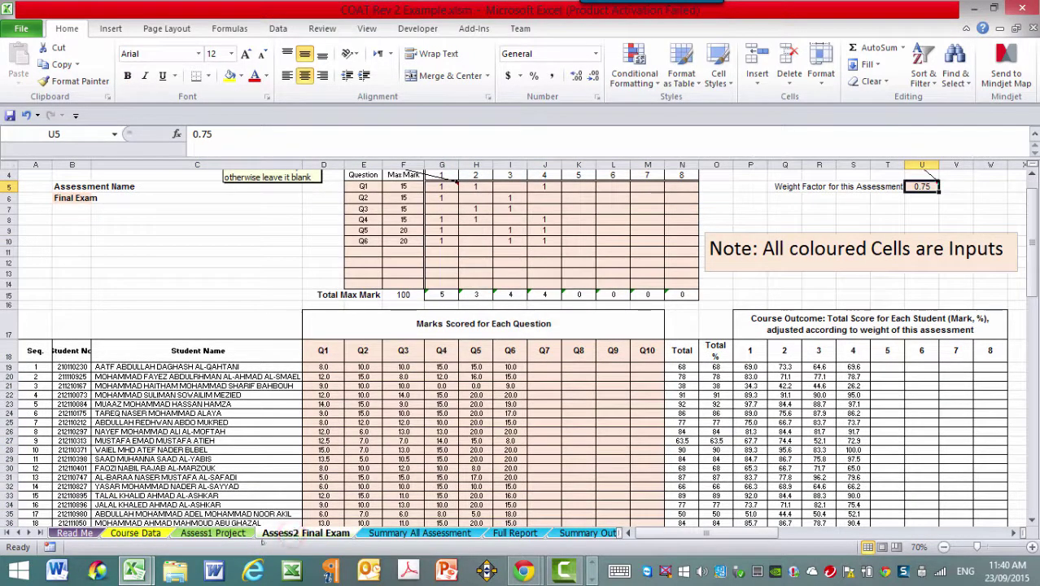
pyautogui.click(260, 297)
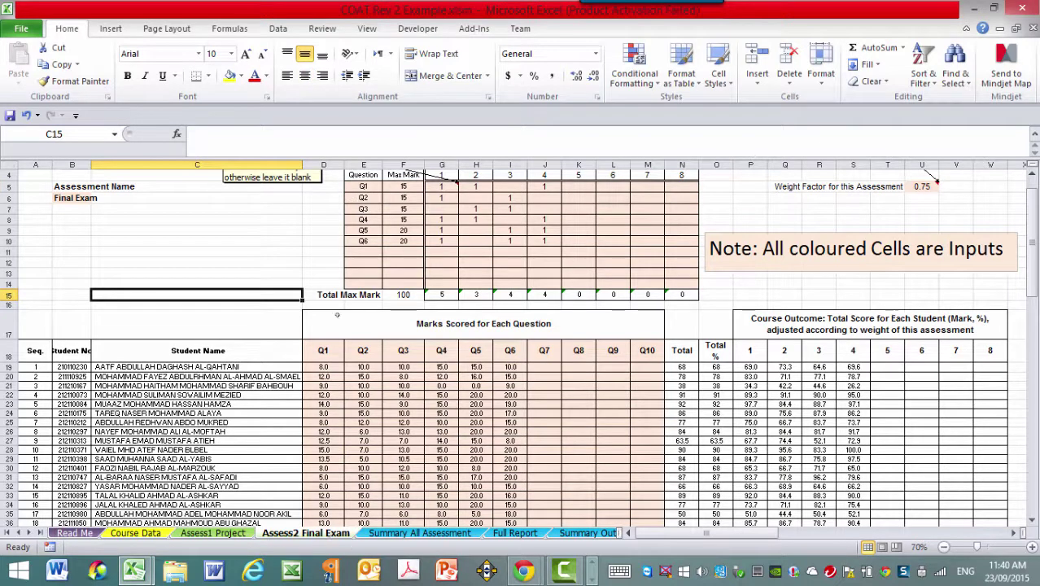
pyautogui.click(374, 184)
pyautogui.press('Down')
pyautogui.press('Down')
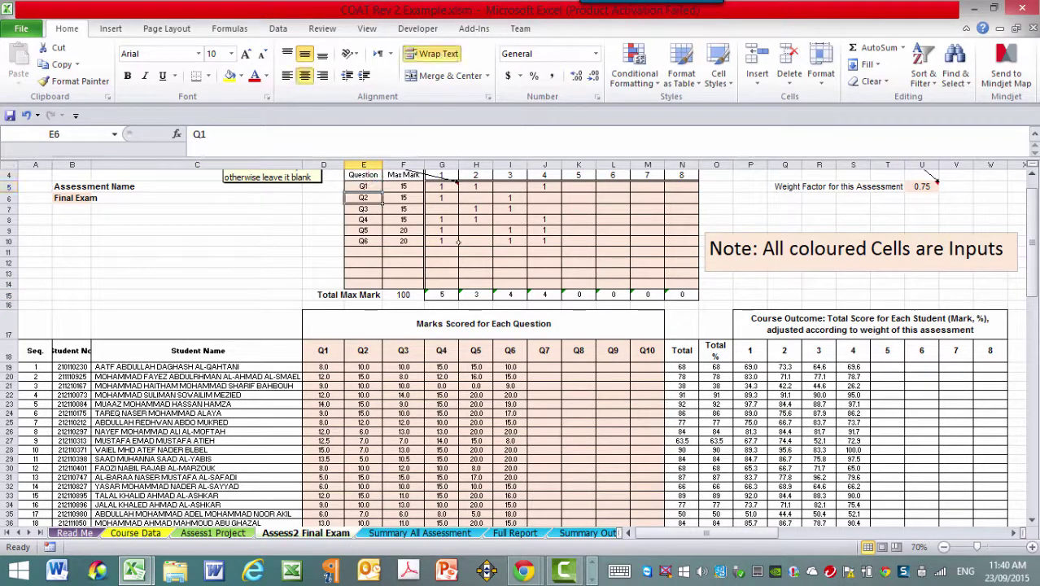
pyautogui.press('Up')
pyautogui.press('Up')
pyautogui.press('Down')
pyautogui.press('Down')
pyautogui.press('Down')
pyautogui.press('Down')
pyautogui.press('Down')
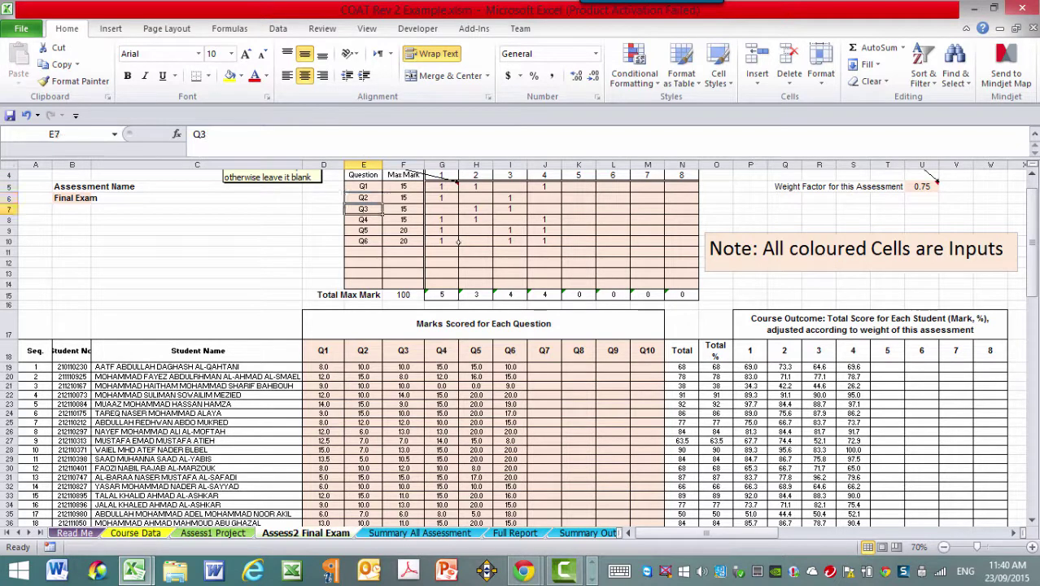
pyautogui.press('Down')
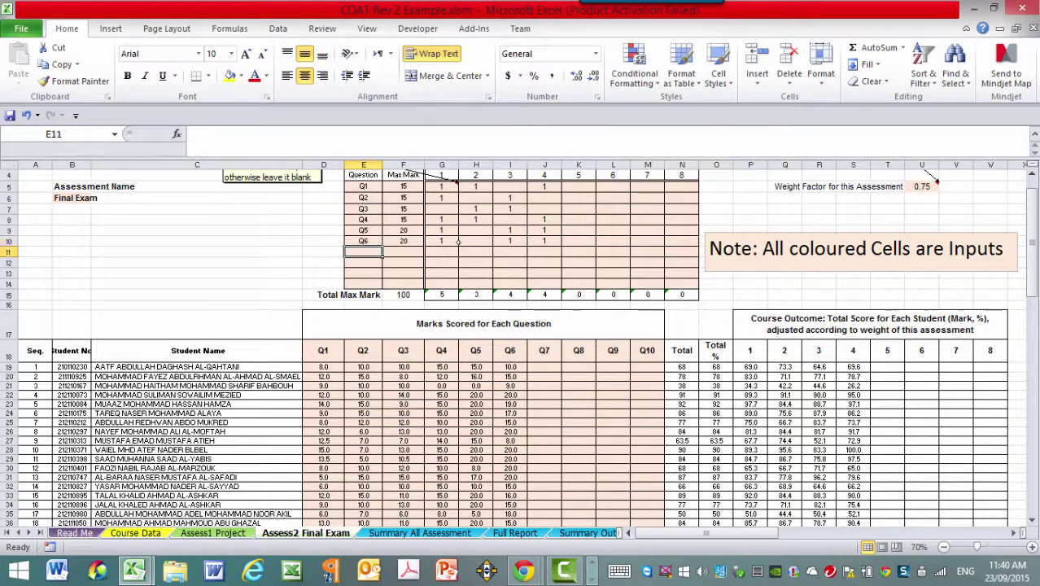
# Add questions Q7, Q8, Q9 and Q10 to the Final Exam question list in E11:E14.
pyautogui.write('Q7')
pyautogui.press('Return')
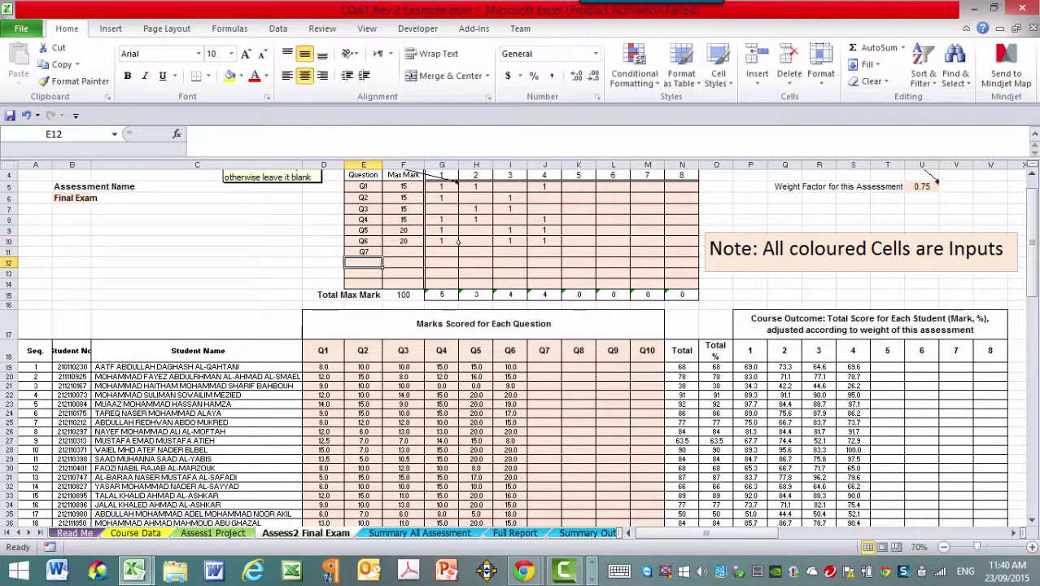
pyautogui.write('Q8')
pyautogui.press('Return')
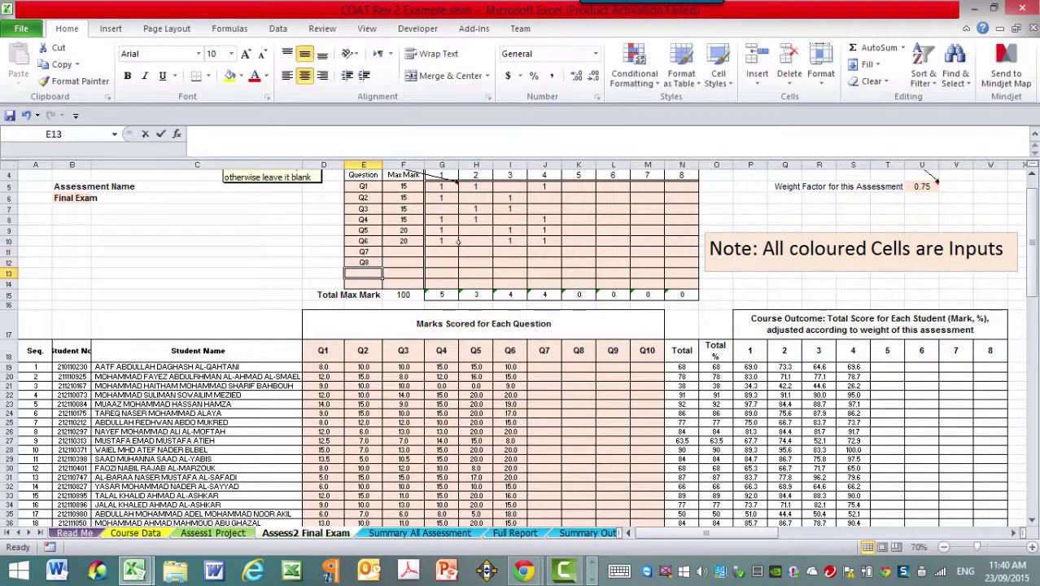
pyautogui.write('Q9')
pyautogui.press('Return')
pyautogui.write('Q')
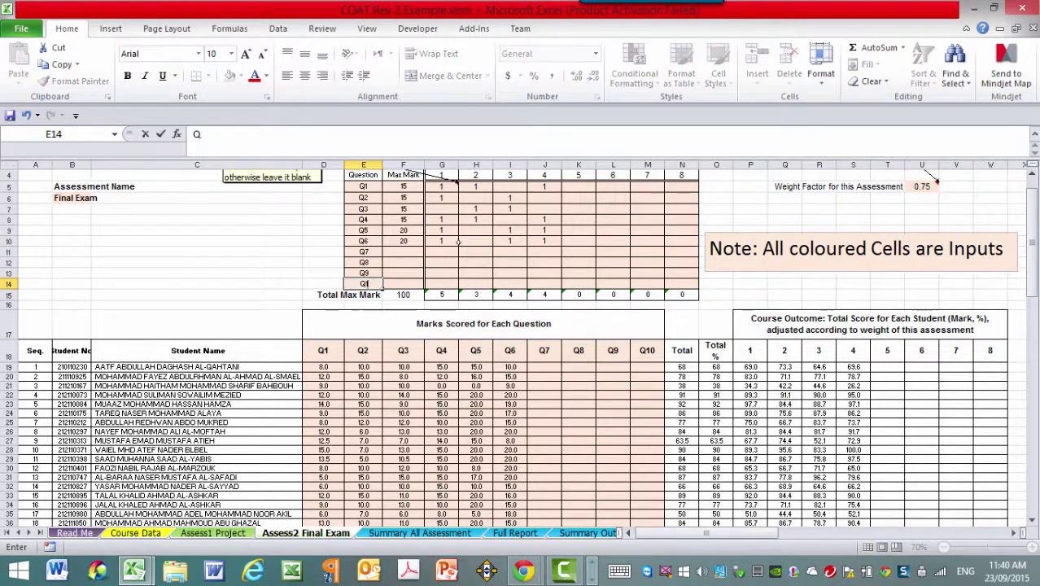
pyautogui.write('10')
pyautogui.press('Up')
pyautogui.press('Up')
pyautogui.press('Up')
pyautogui.press('Up')
pyautogui.press('Up')
pyautogui.press('Up')
pyautogui.press('Up')
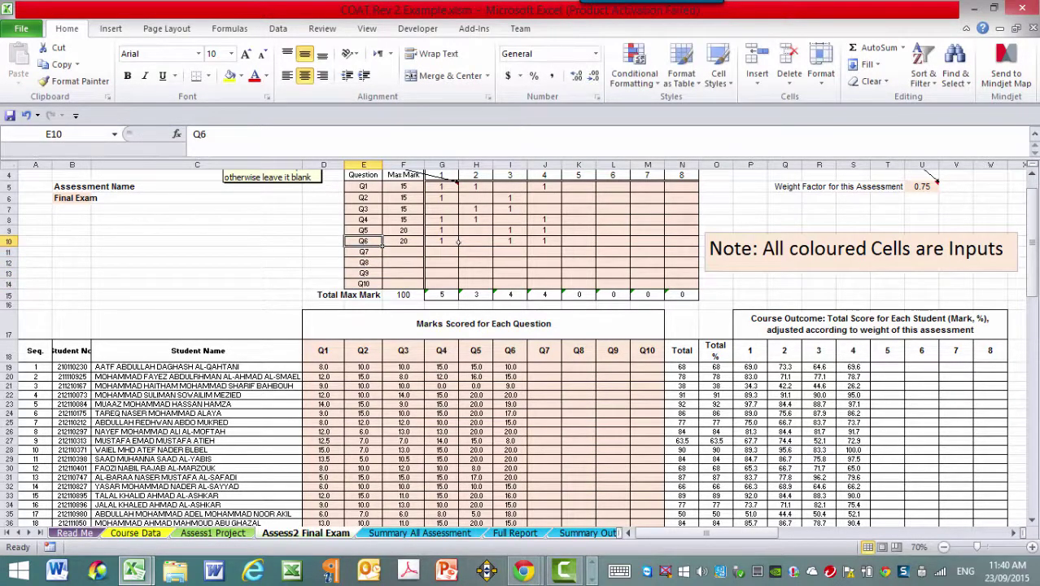
# Delete the question names Q7 to Q10 from E11:E14.
pyautogui.press('Down')
pyautogui.press('Down')
pyautogui.press('Down')
pyautogui.press('Down')
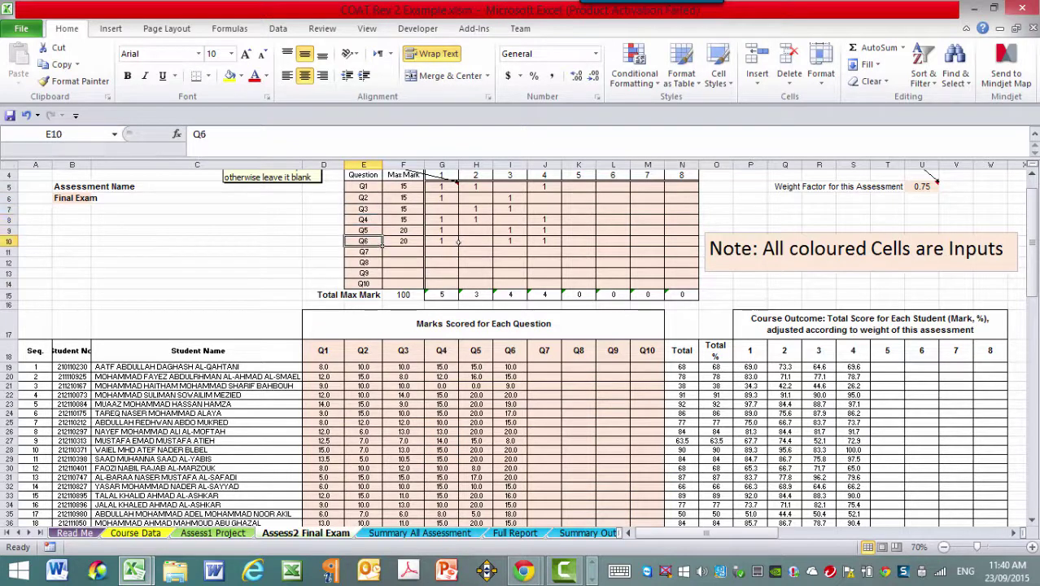
pyautogui.hotkey('shift', 'Down')
pyautogui.hotkey('shift', 'Down')
pyautogui.hotkey('shift', 'Down')
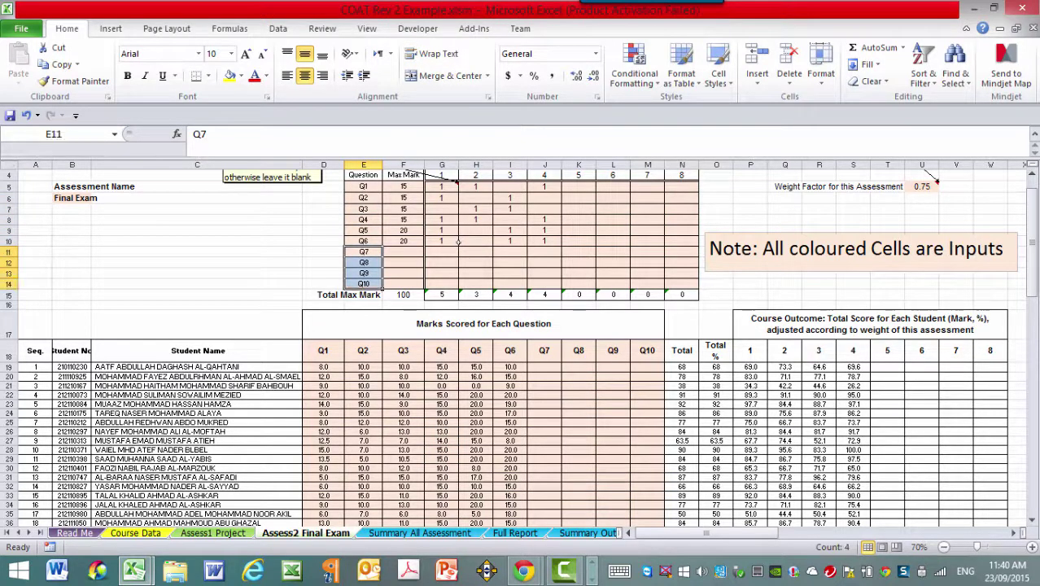
pyautogui.press('Delete')
# Review the Final Exam question list back up to Q1 in row 5, including Q1's maximum mark.
pyautogui.press('Up')
pyautogui.press('Up')
pyautogui.press('Up')
pyautogui.press('Up')
pyautogui.press('Up')
pyautogui.press('Up')
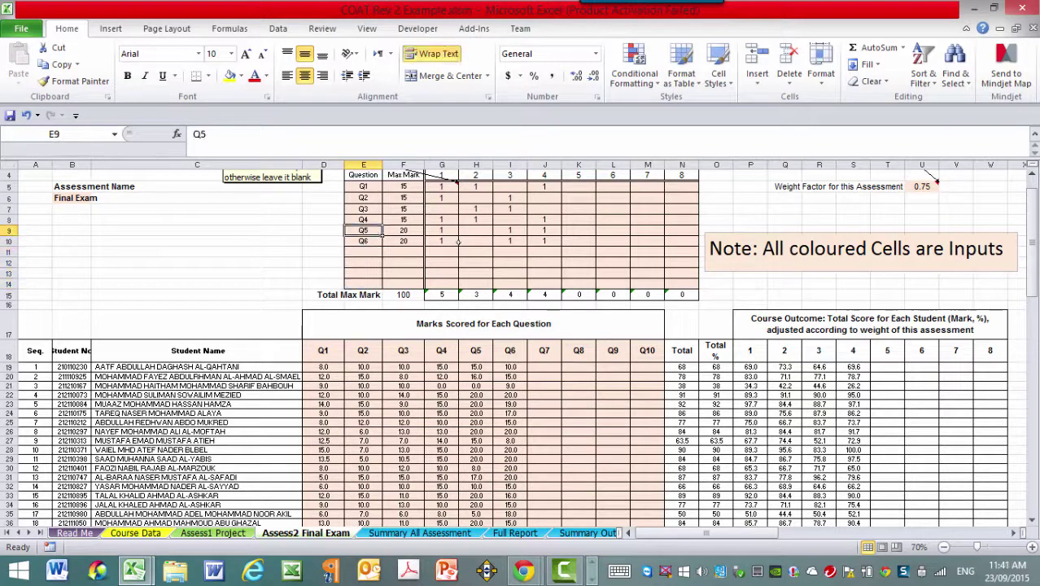
pyautogui.scroll(1, 458, 241)
pyautogui.press('Right')
pyautogui.press('Right')
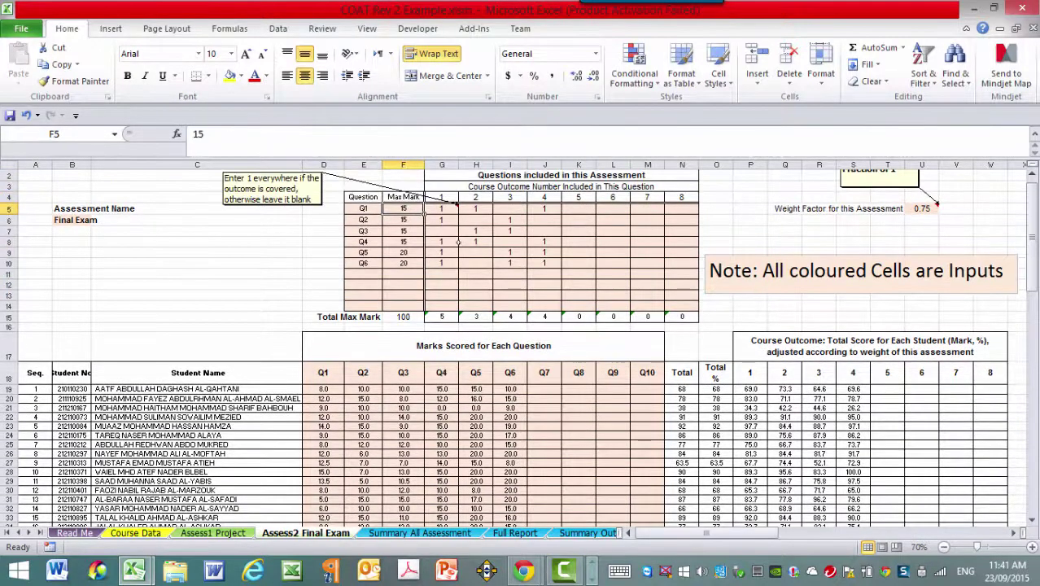
pyautogui.press('Left')
pyautogui.press('Left')
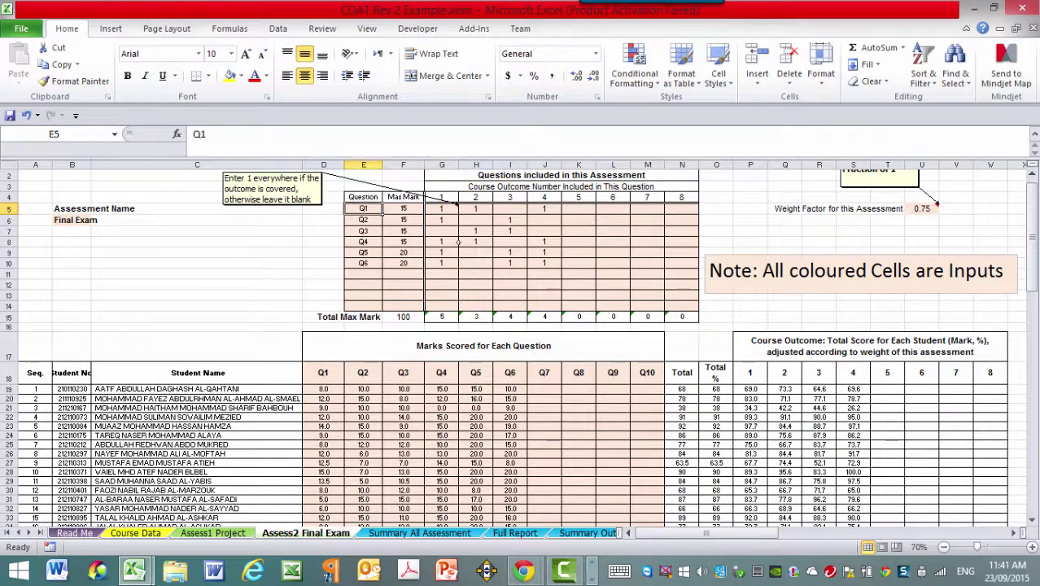
# Review which course outcomes Q1 covers across the outcome columns G5:N5 of the Final Exam sheet.
pyautogui.press('Right')
pyautogui.press('Right')
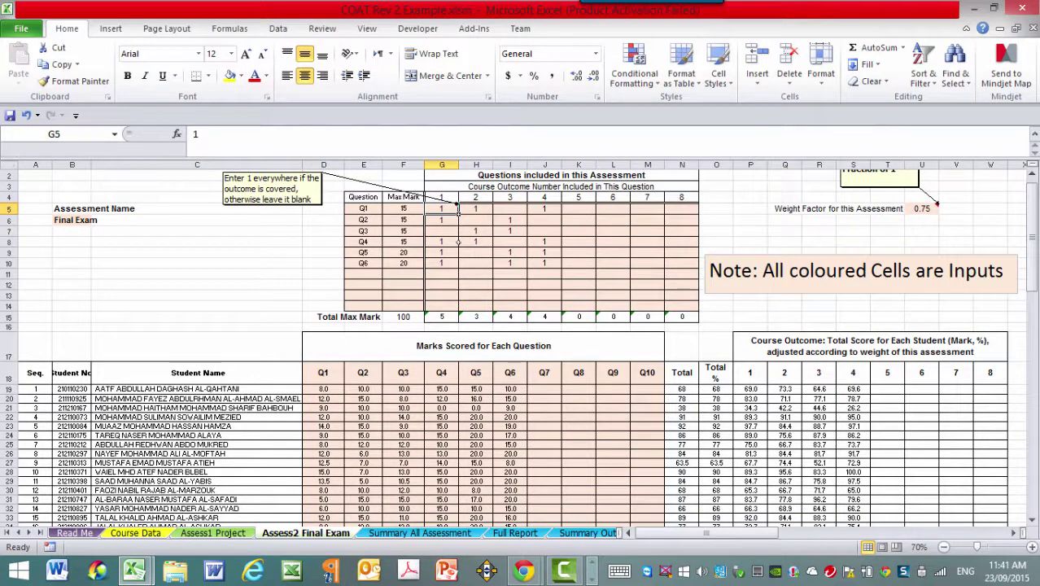
pyautogui.press('Right')
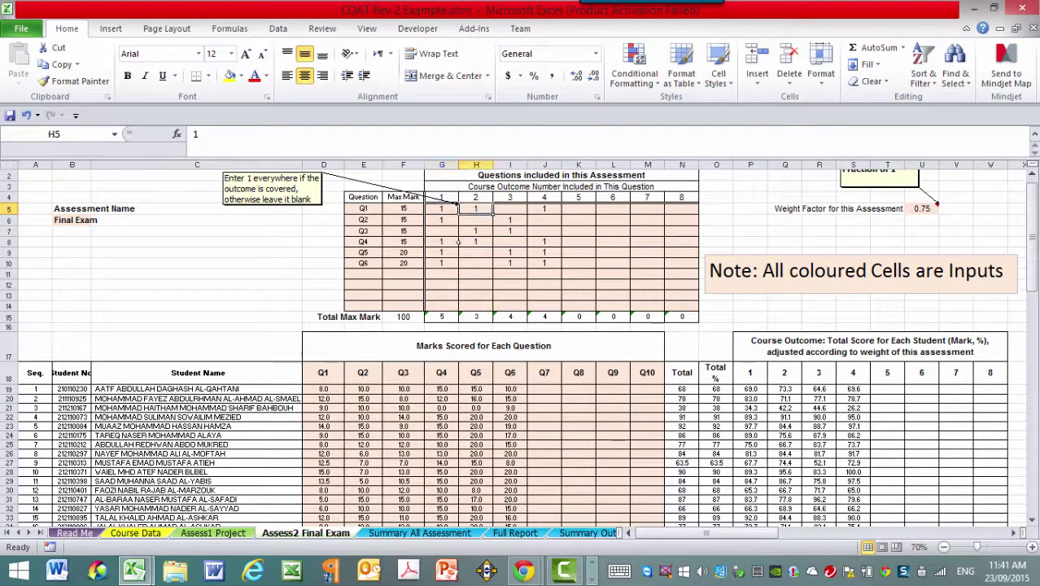
pyautogui.press('Right')
pyautogui.press('Right')
pyautogui.press('Left')
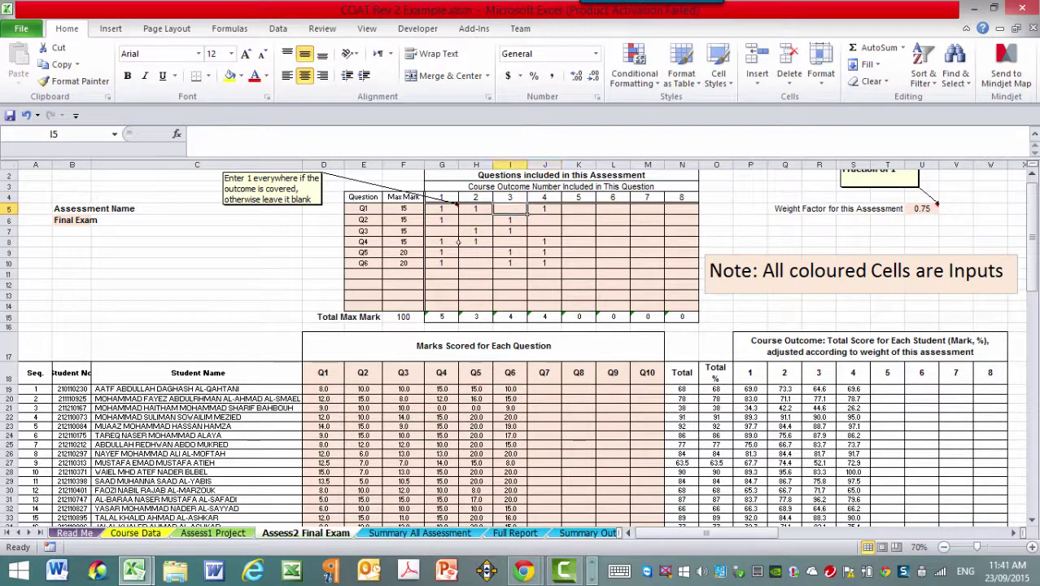
pyautogui.press('Right')
pyautogui.press('Right')
pyautogui.press('Right')
pyautogui.press('Right')
pyautogui.press('Right')
# Examine the remaining rows of the question and outcome grid, and select the whole input range G5:N14.
pyautogui.press('Down')
pyautogui.press('Down')
pyautogui.press('Down')
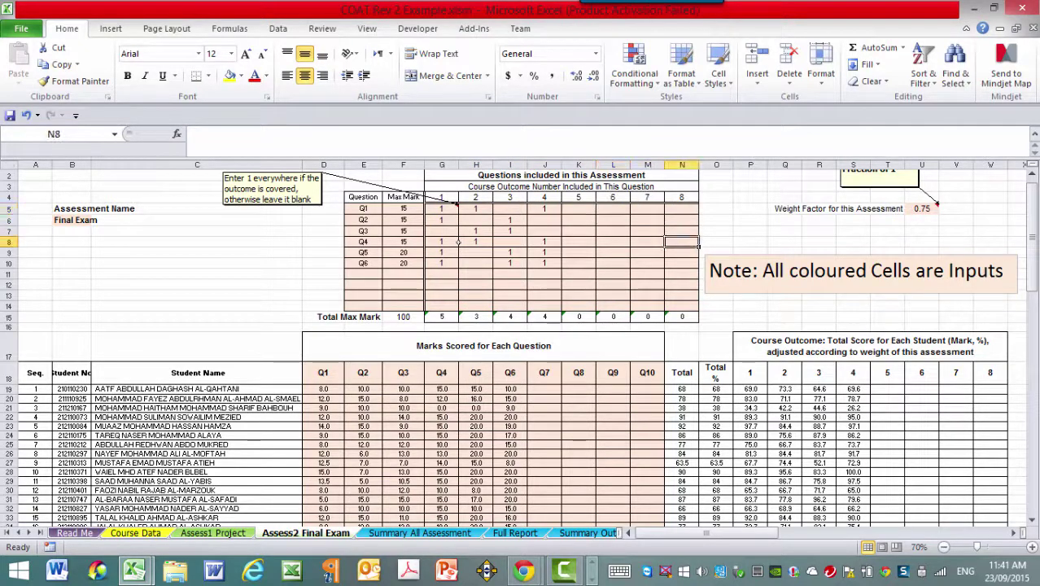
pyautogui.press('Down')
pyautogui.press('Down')
pyautogui.press('Down')
pyautogui.press('Down')
pyautogui.press('Left')
pyautogui.press('Left')
pyautogui.press('Left')
pyautogui.press('Left')
pyautogui.press('Left')
pyautogui.press('Left')
pyautogui.press('Left')
pyautogui.press('Left')
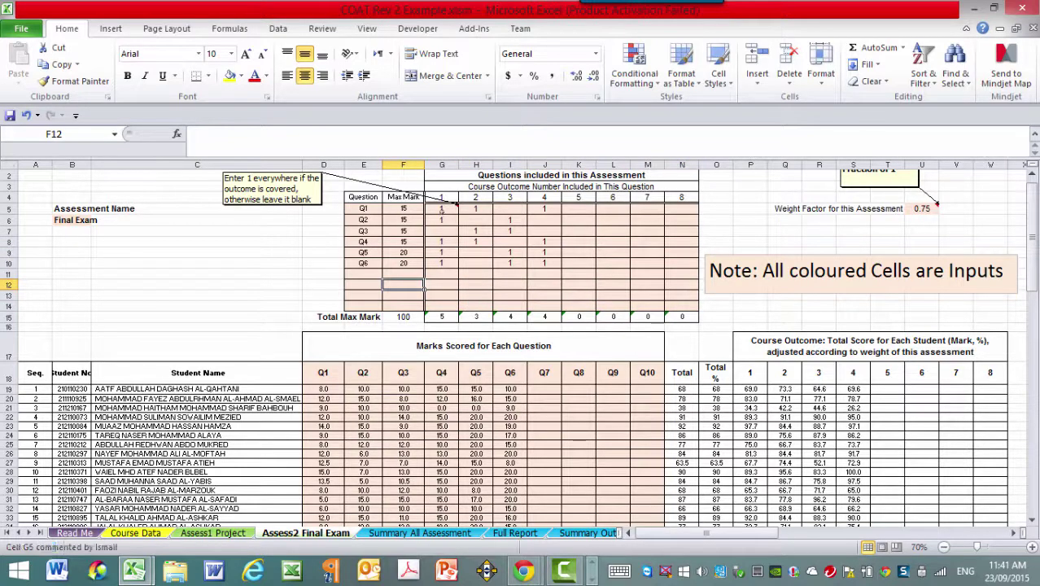
pyautogui.moveTo(442, 209); pyautogui.dragTo(684, 308)
pyautogui.scroll(-2, 159, 220)
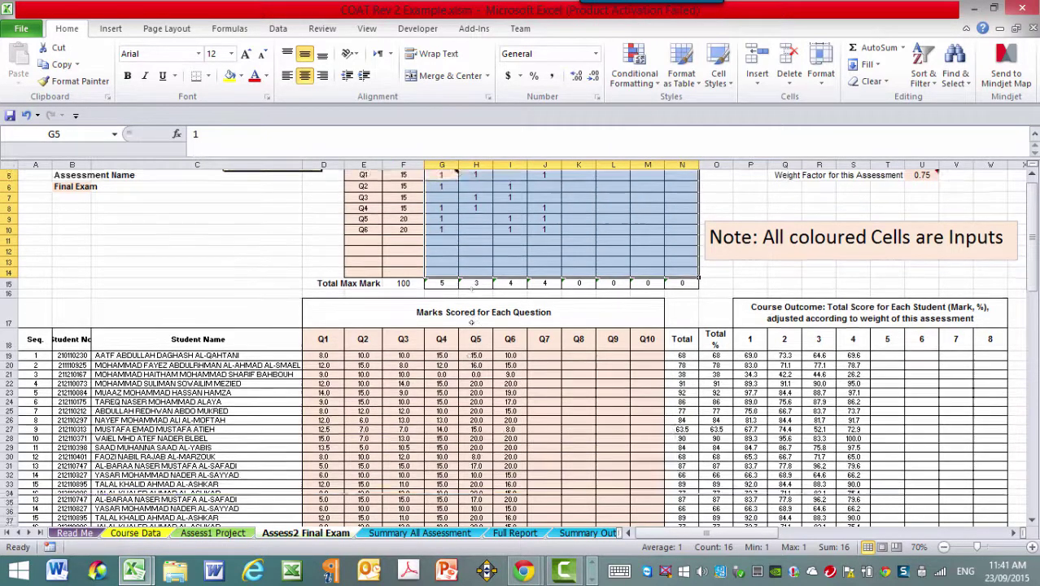
# Examine the student name formulas linked to Course Data and the first student's row of question marks.
pyautogui.click(160, 221)
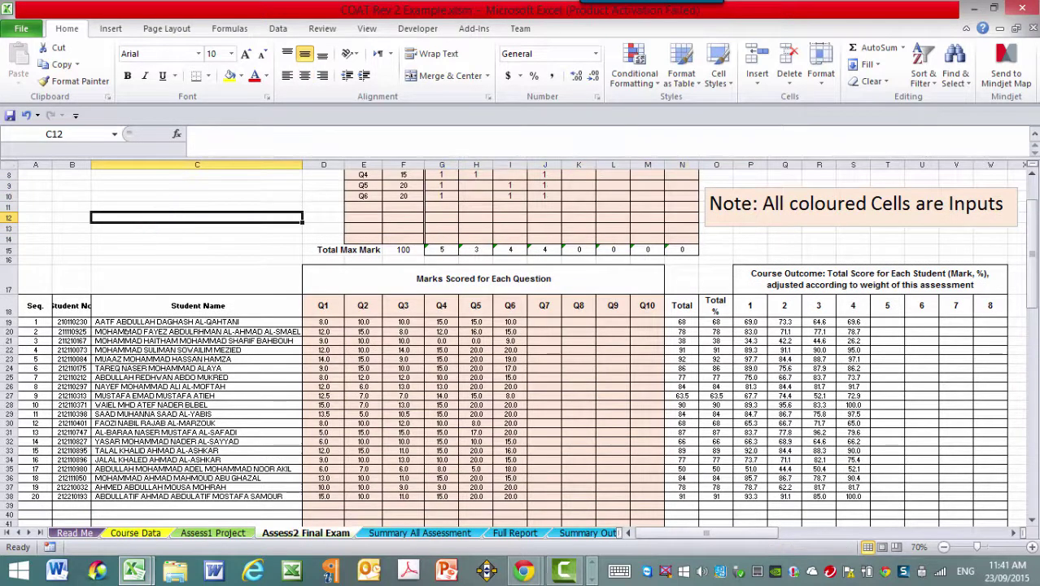
pyautogui.click(208, 322)
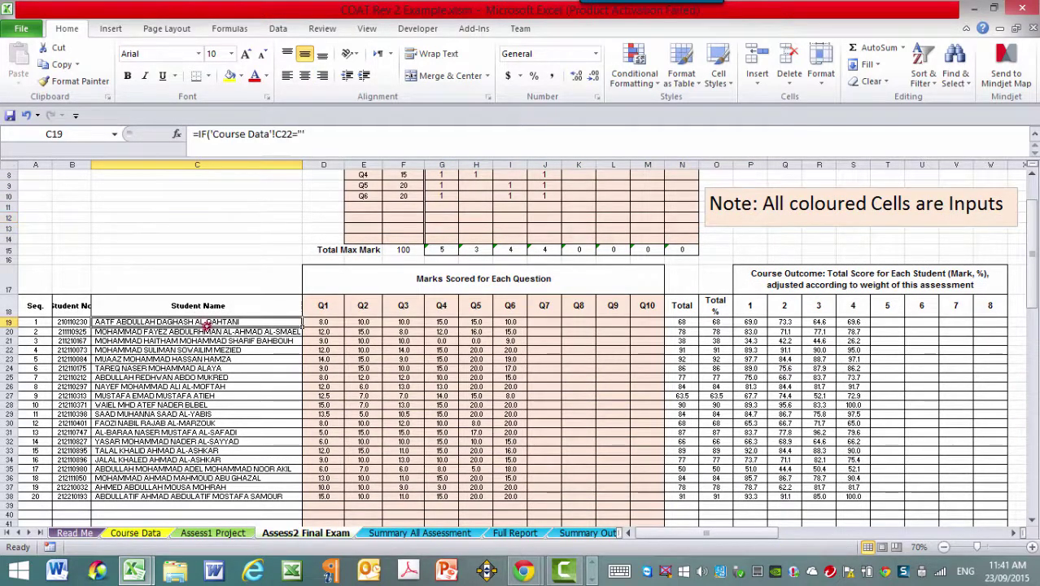
pyautogui.click(217, 359)
pyautogui.click(213, 322)
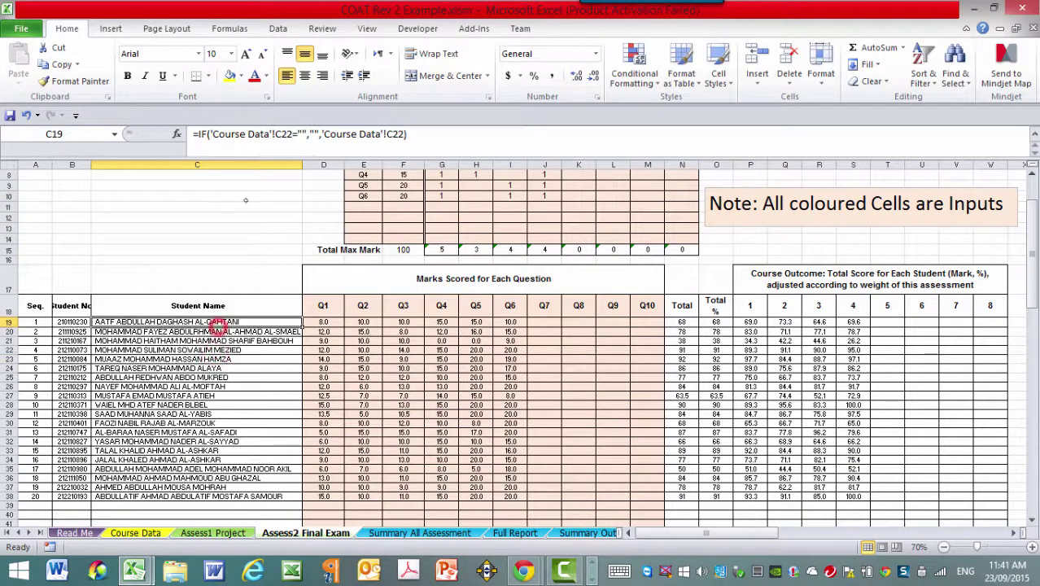
pyautogui.press('Right')
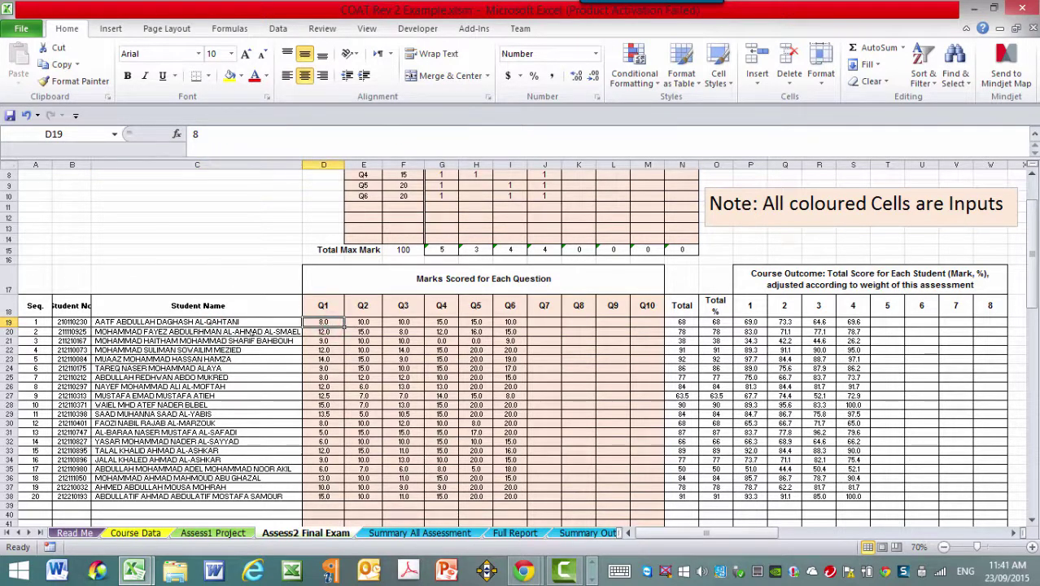
pyautogui.click(259, 322)
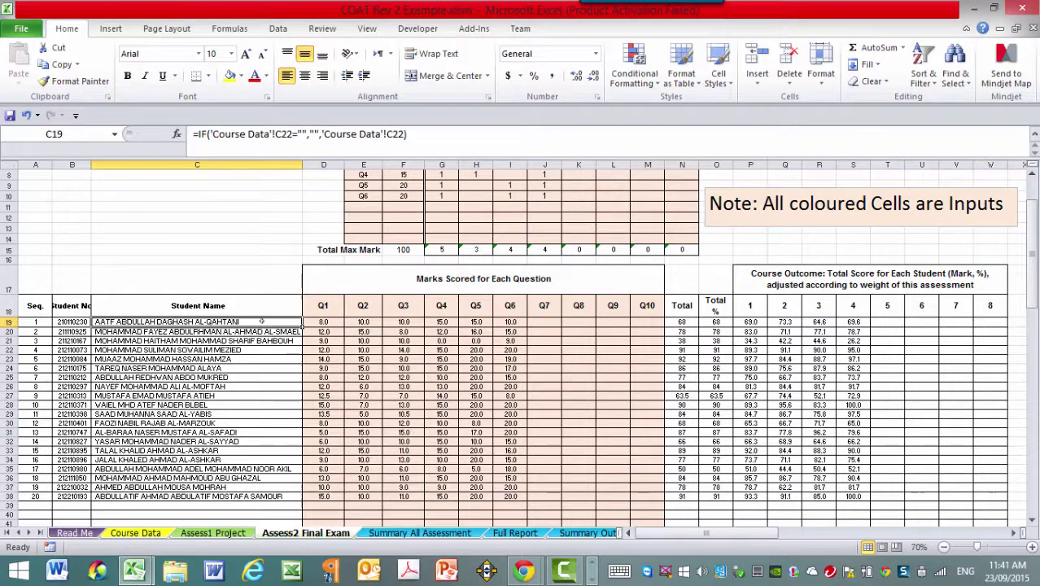
pyautogui.scroll(1, 365, 333)
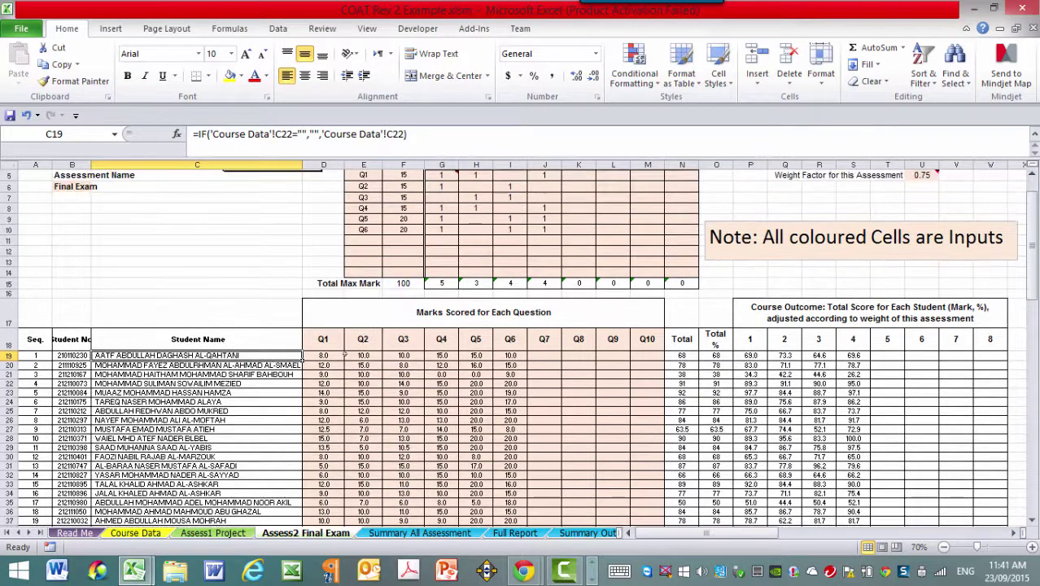
pyautogui.click(330, 355)
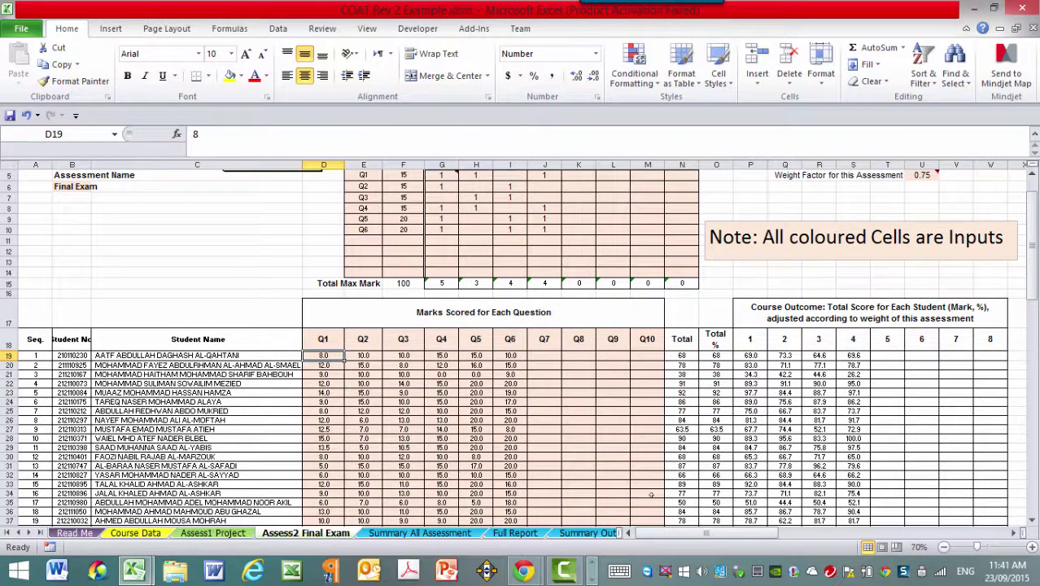
pyautogui.click(10, 356)
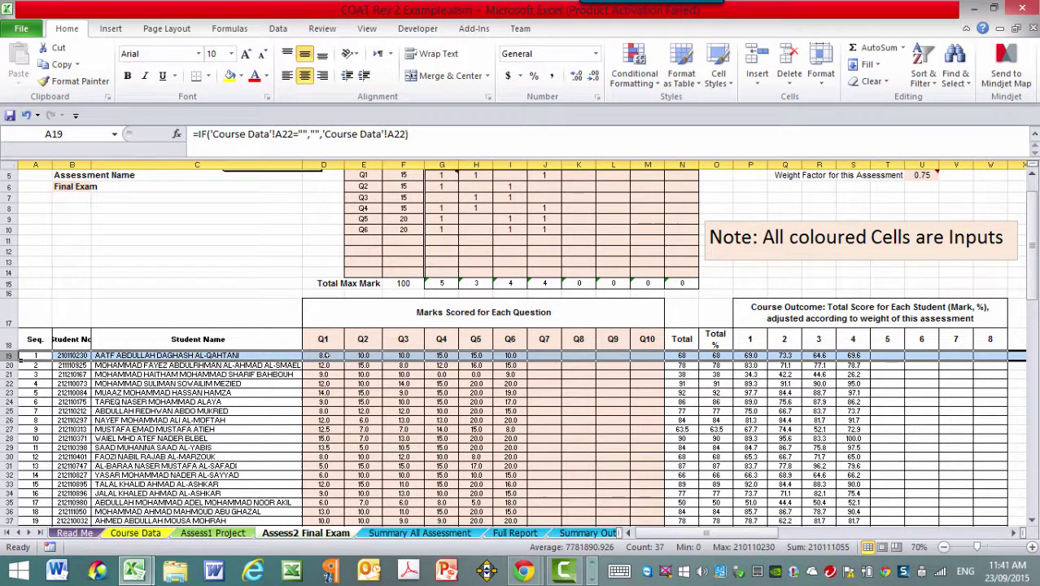
# Compare the first student's marks in row 19 with the questions' maximum marks in column F.
pyautogui.scroll(2, 327, 356)
pyautogui.click(400, 219)
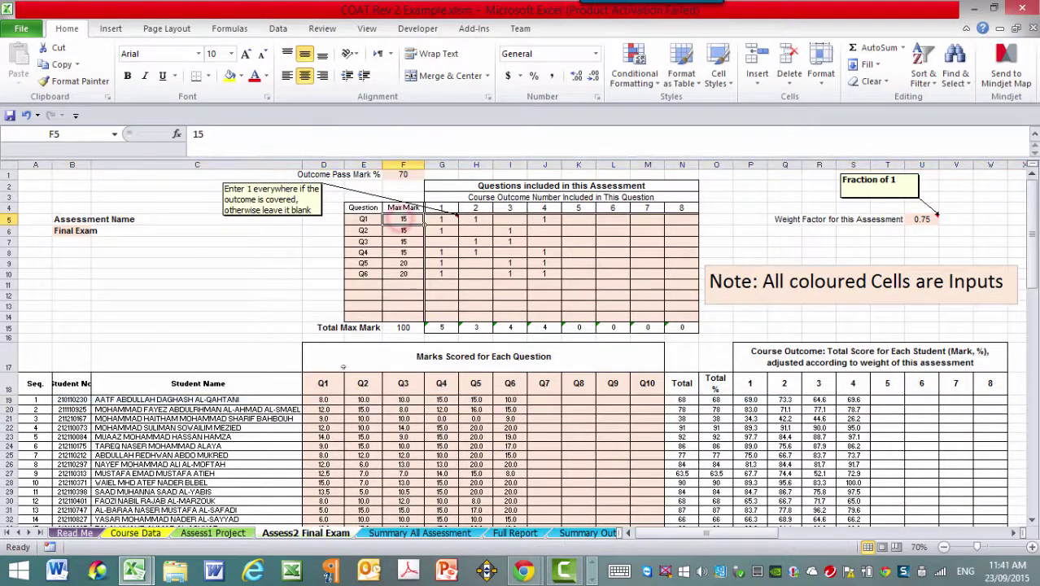
pyautogui.click(323, 400)
pyautogui.click(401, 219)
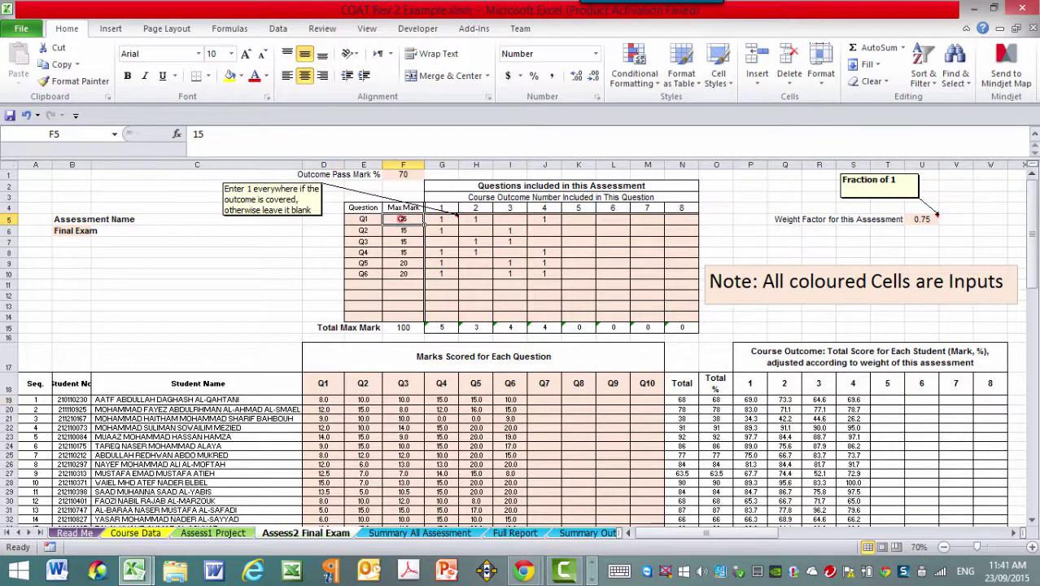
pyautogui.click(364, 400)
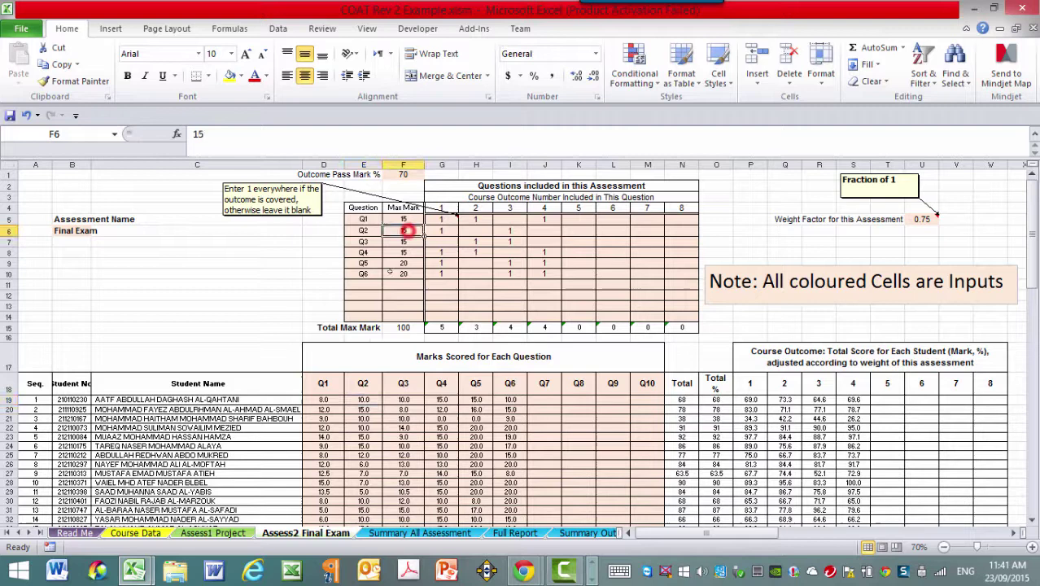
pyautogui.click(403, 400)
pyautogui.click(441, 400)
pyautogui.click(478, 400)
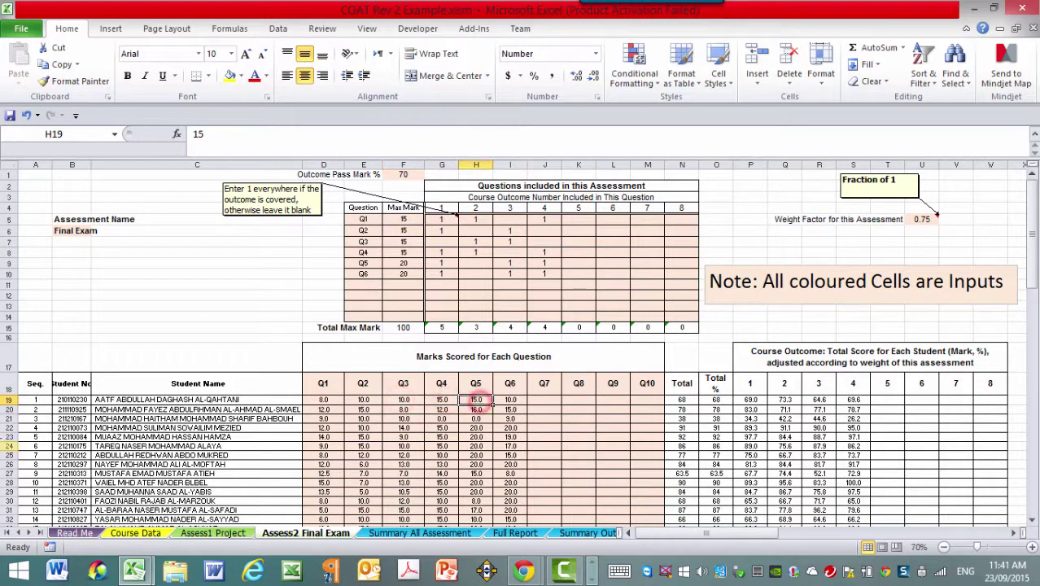
pyautogui.click(9, 400)
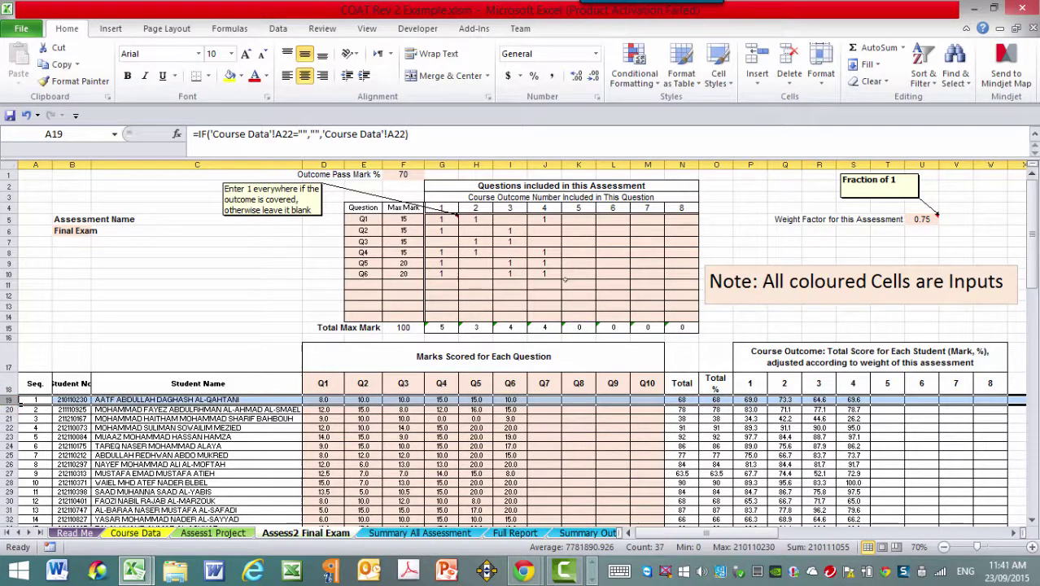
# Check the Project sheet's weight factor and set the Final Exam weight factor in U5 to 0.6.
pyautogui.click(993, 210)
pyautogui.click(922, 221)
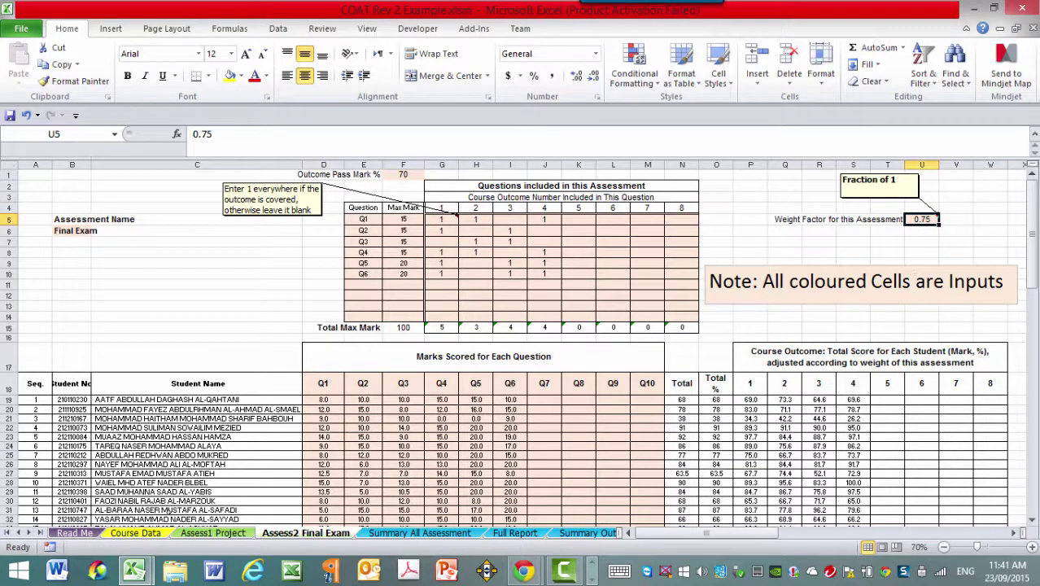
pyautogui.click(213, 534)
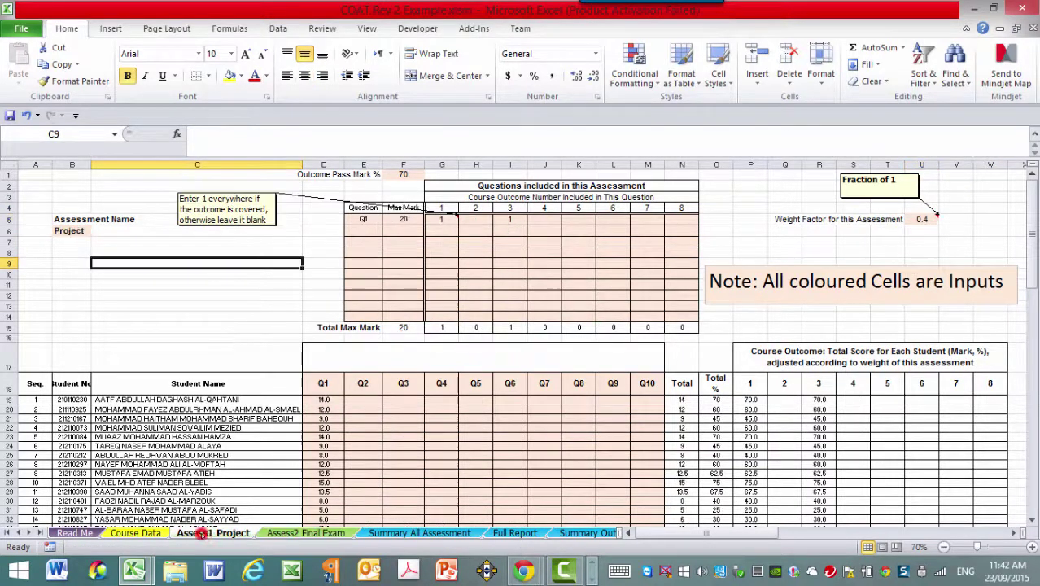
pyautogui.click(922, 220)
pyautogui.click(313, 533)
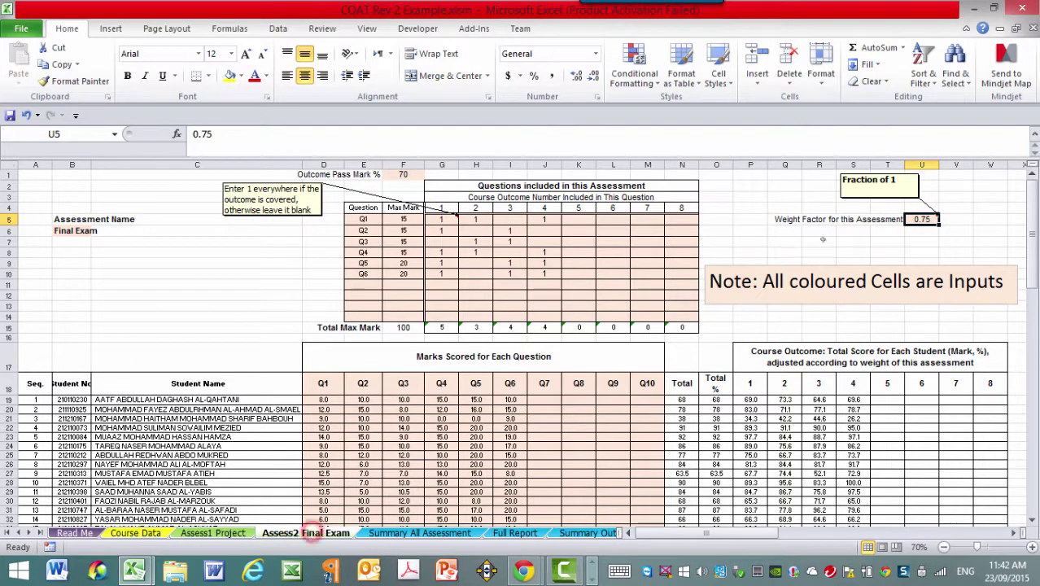
pyautogui.write('.6')
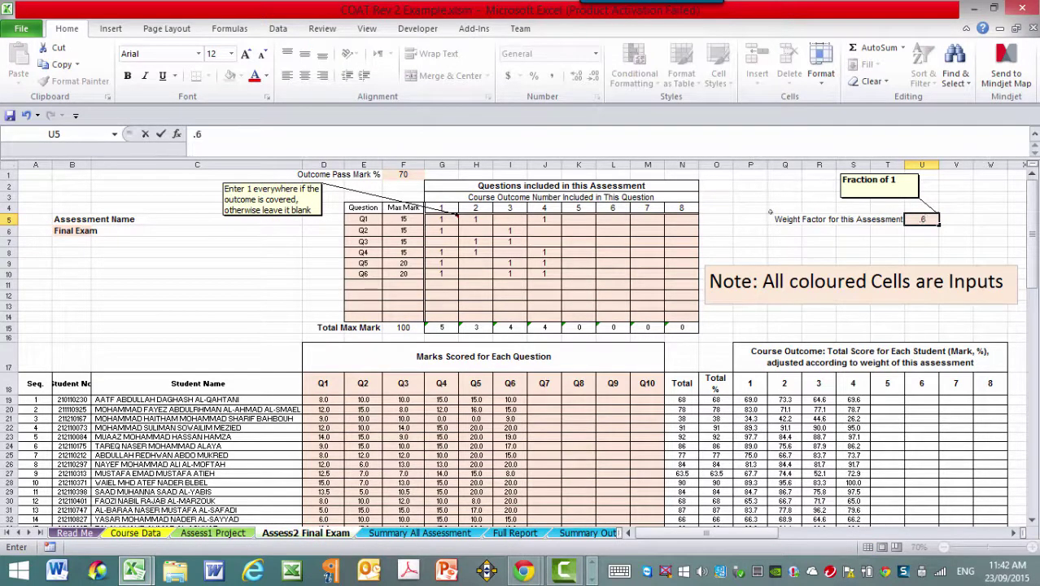
pyautogui.click(763, 209)
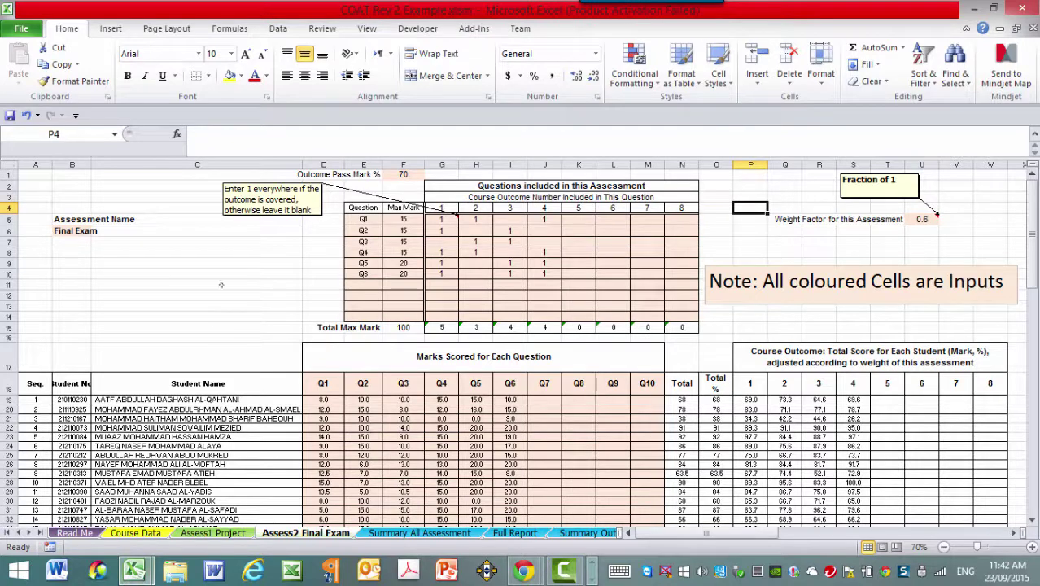
# Try weight factors of 2 for the Final Exam and 1 for the Project in cell U5 of each sheet.
pyautogui.click(919, 219)
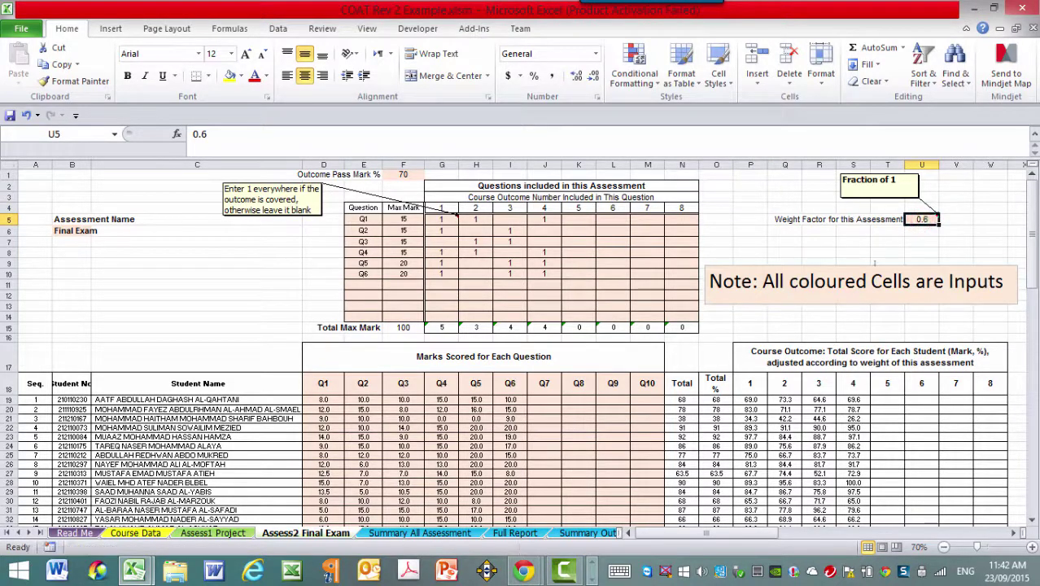
pyautogui.click(200, 282)
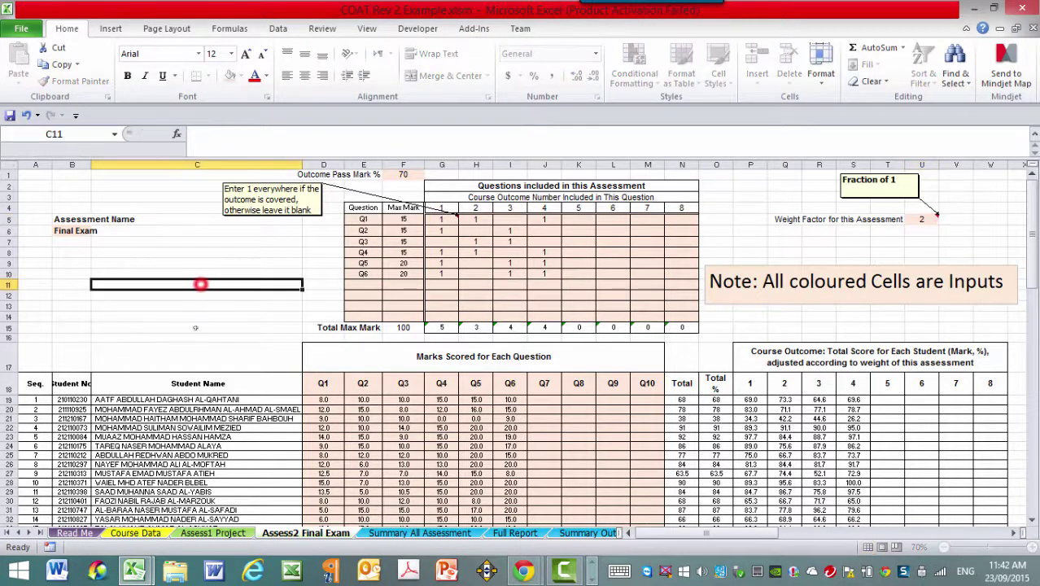
pyautogui.click(213, 533)
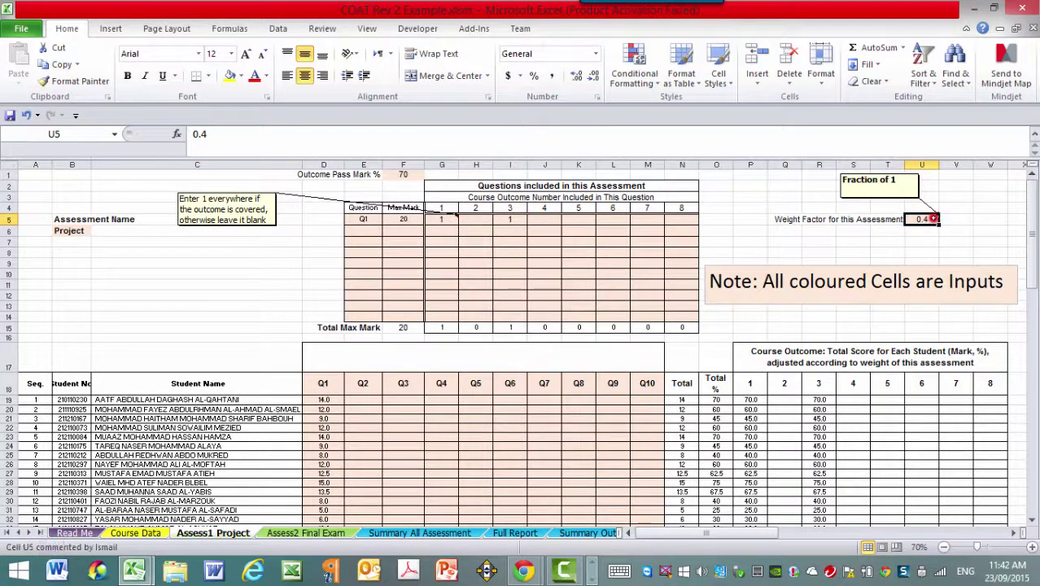
pyautogui.write('1')
pyautogui.click(131, 291)
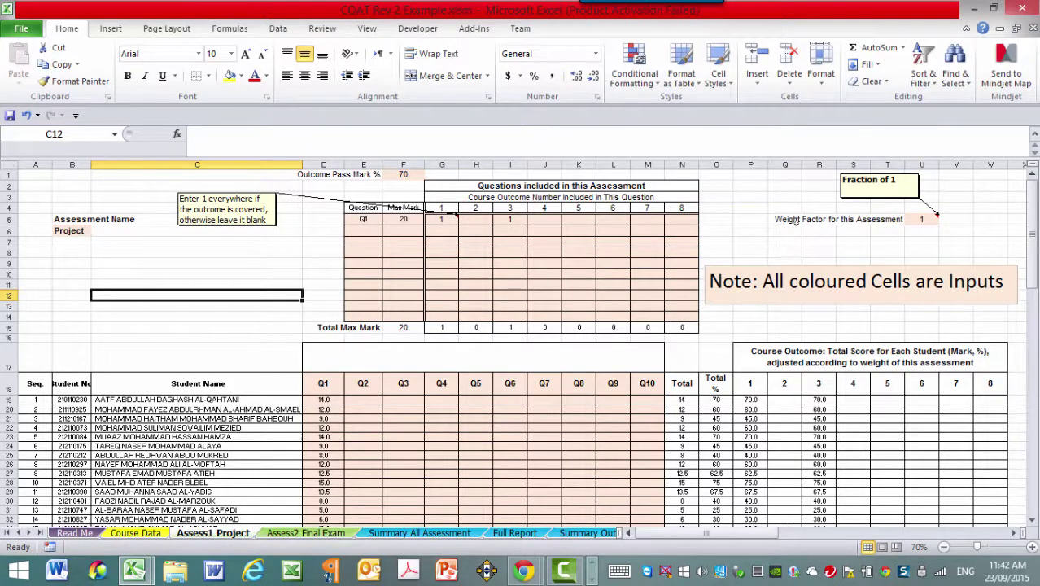
# Set the weight factor in U5 to 0.4 on the Project sheet and 0.6 on the Final Exam sheet.
pyautogui.click(906, 220)
pyautogui.write('.4')
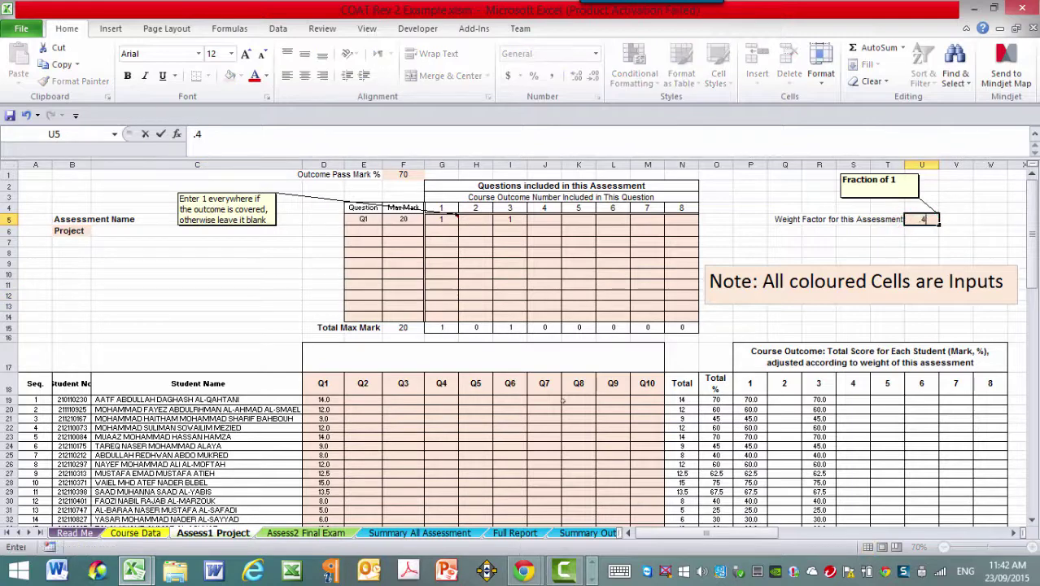
pyautogui.click(330, 535)
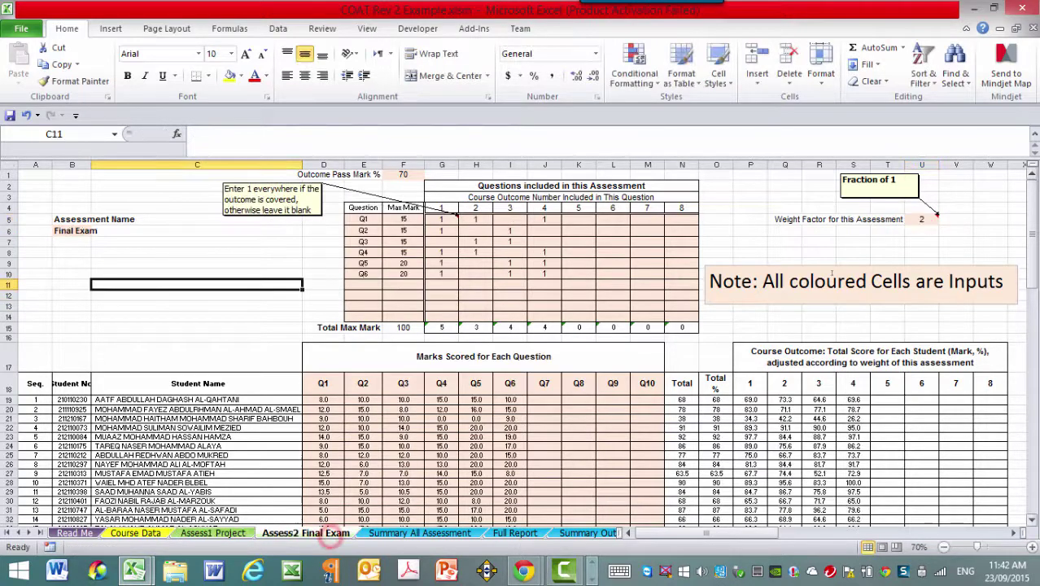
pyautogui.click(915, 220)
pyautogui.write('.6')
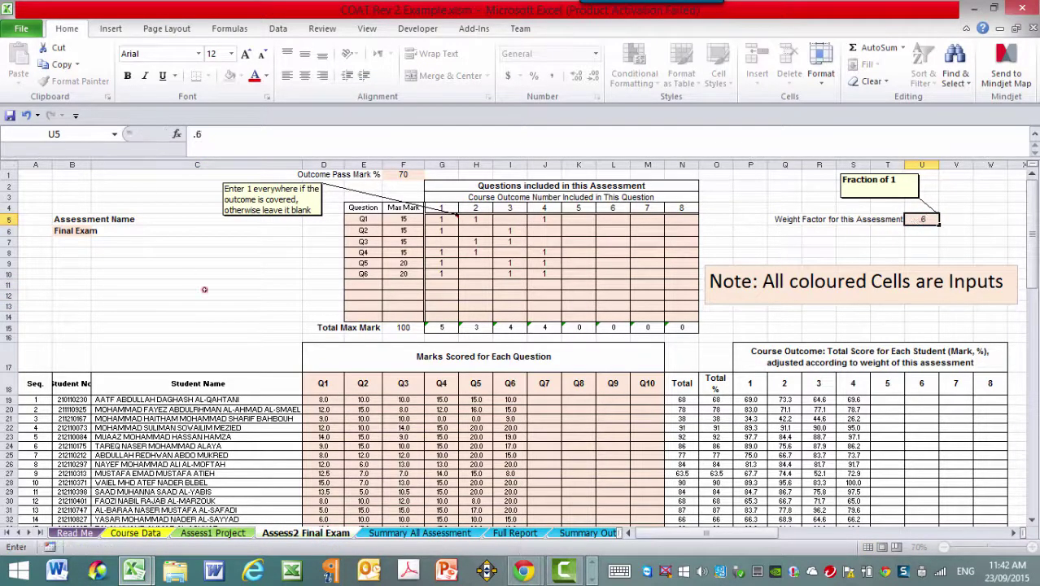
pyautogui.click(204, 285)
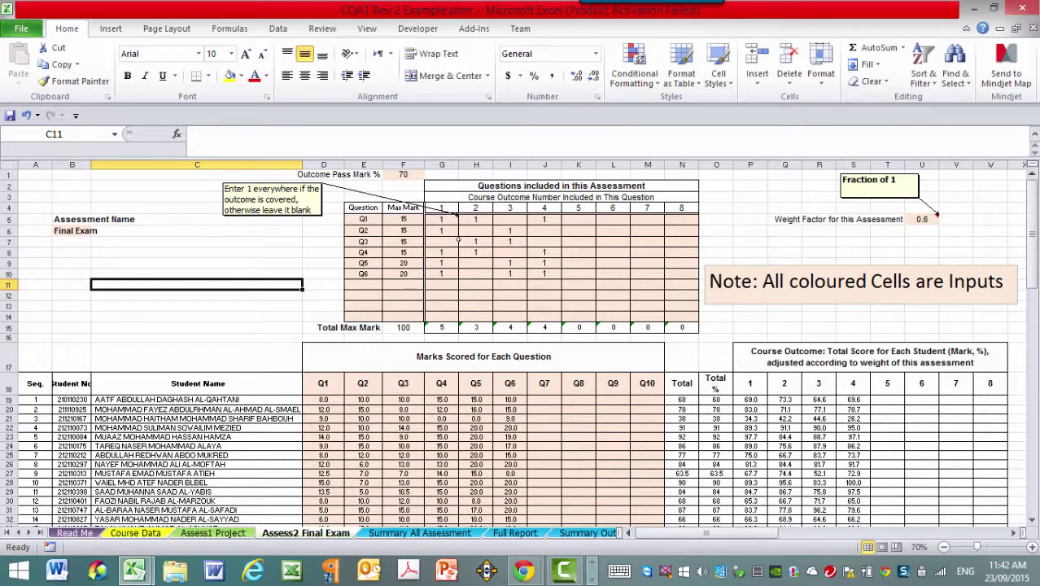
# Look over the Final Exam question grid and marks table, and go back to the Assess1 Project sheet.
pyautogui.click(320, 252)
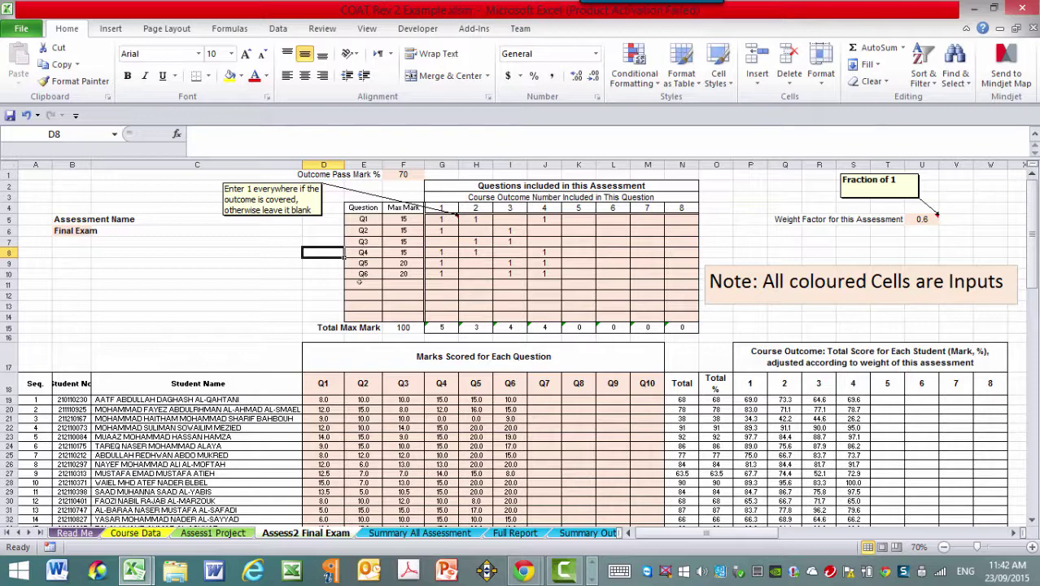
pyautogui.scroll(-1, 359, 282)
pyautogui.scroll(1, 359, 282)
pyautogui.scroll(-1, 302, 537)
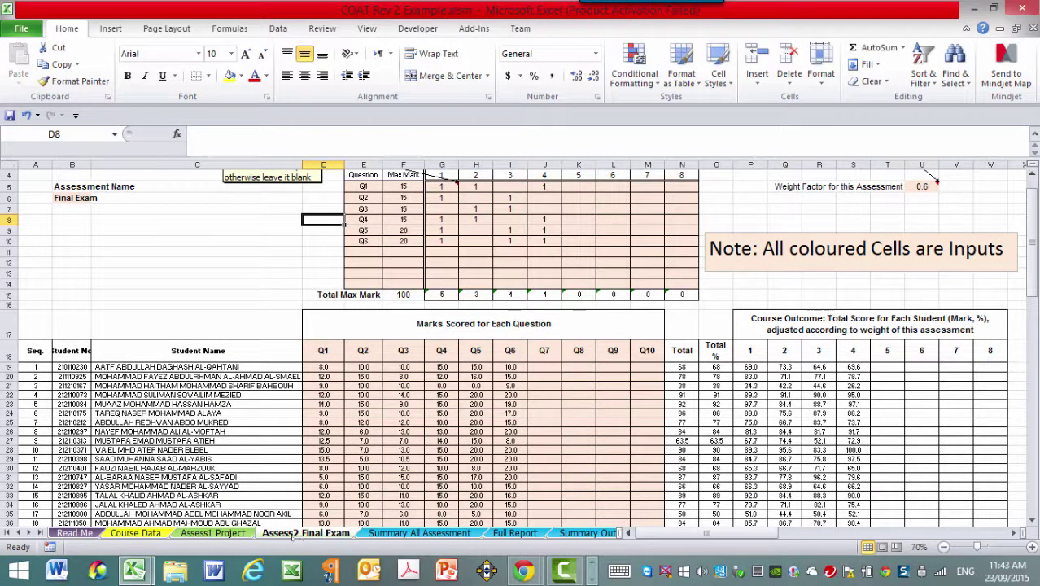
pyautogui.click(186, 536)
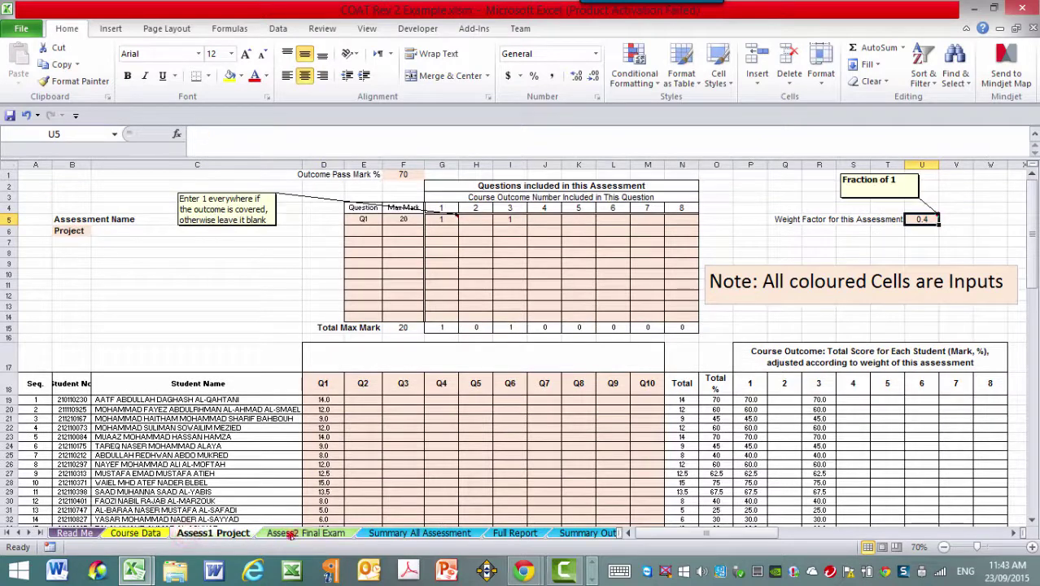
# Review the Project and Final Exam sheets, and update the results on the Summary All Assessment sheet.
pyautogui.click(285, 535)
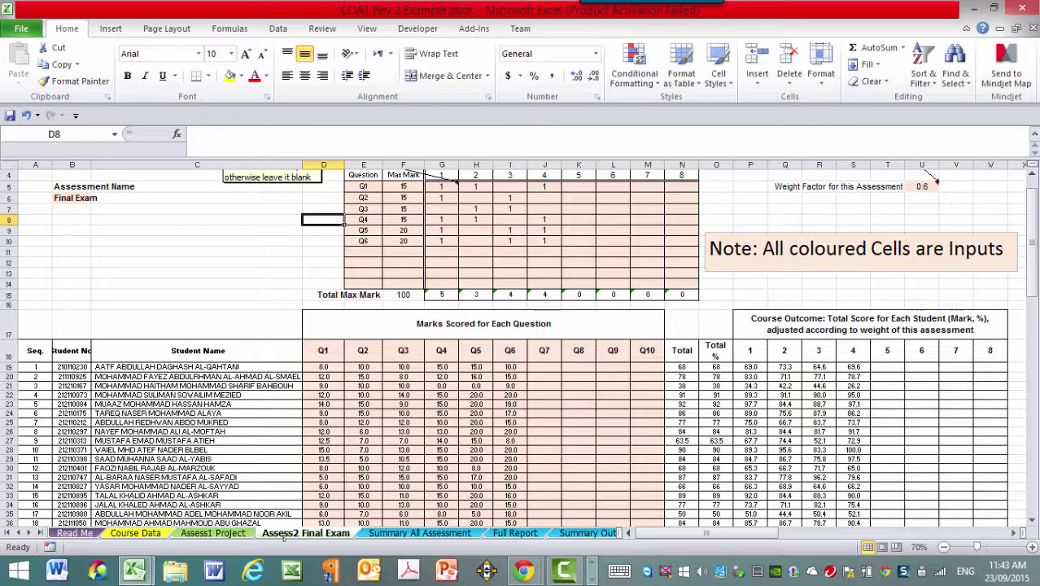
pyautogui.click(213, 533)
pyautogui.click(284, 533)
pyautogui.click(405, 533)
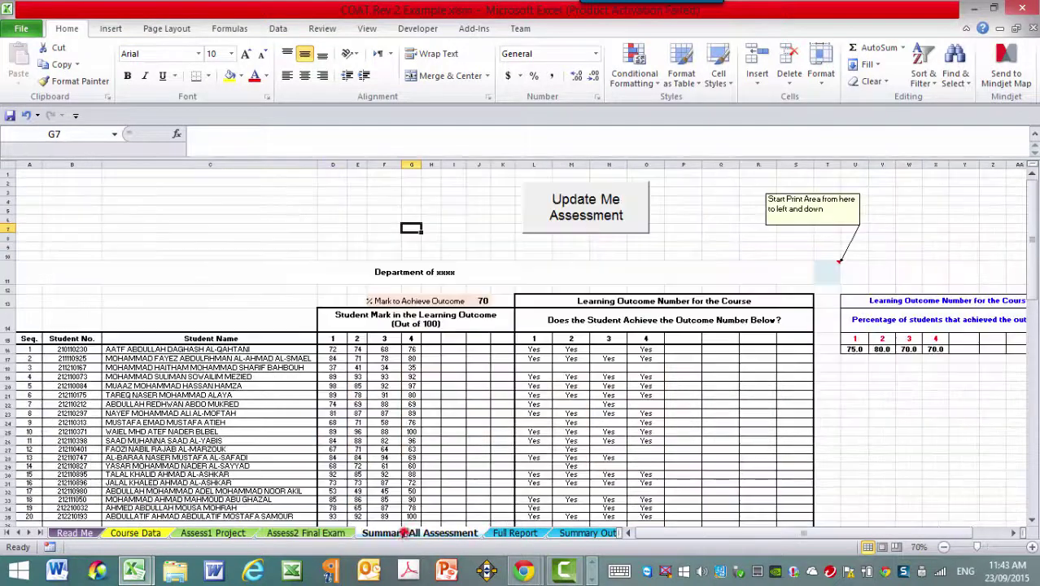
pyautogui.click(597, 201)
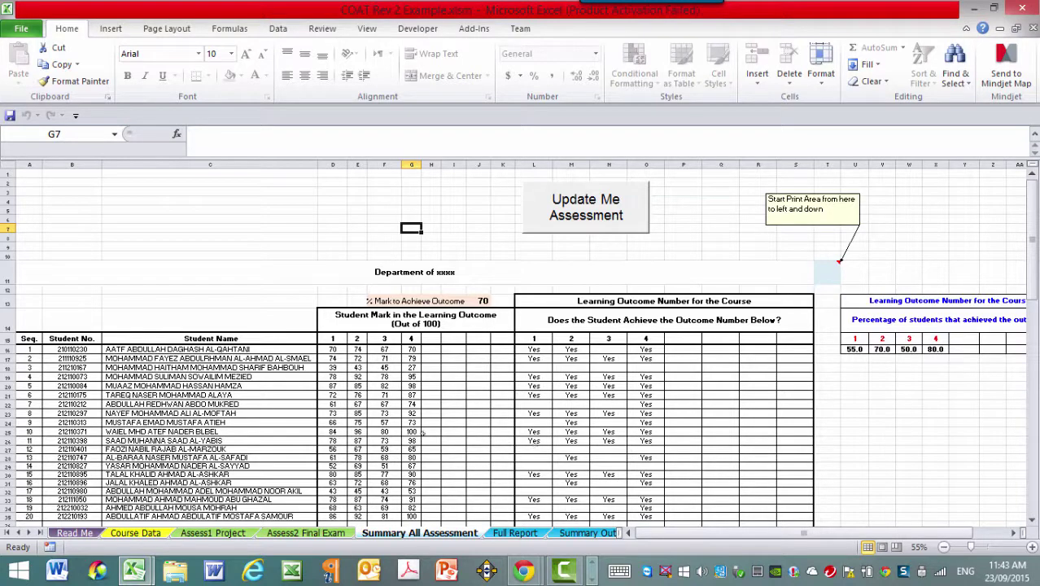
# View the Full Report sheet and update the question coverage tables on the Summary Outcome Coverage sheet.
pyautogui.click(515, 533)
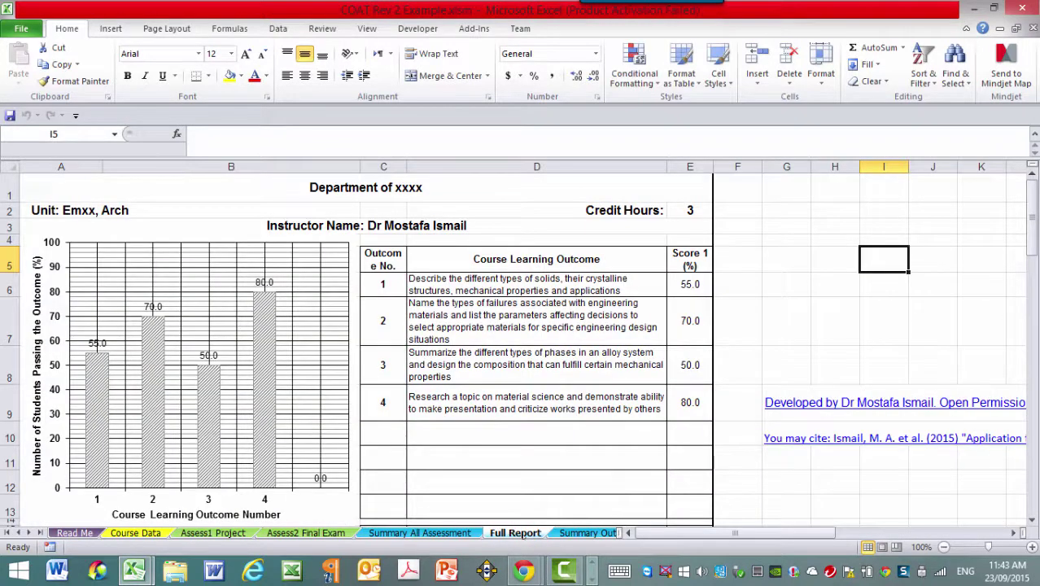
pyautogui.click(584, 534)
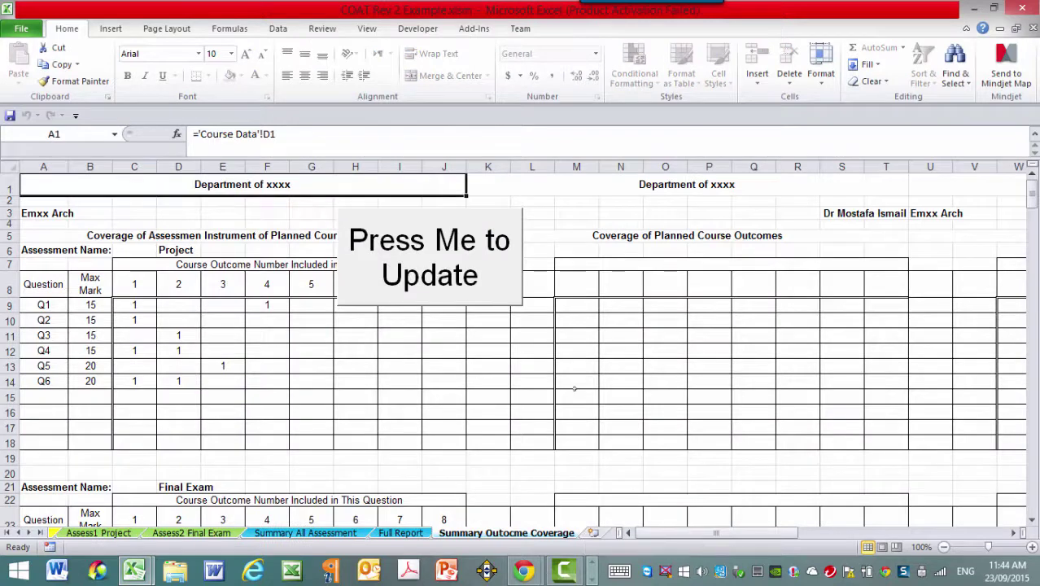
pyautogui.click(456, 254)
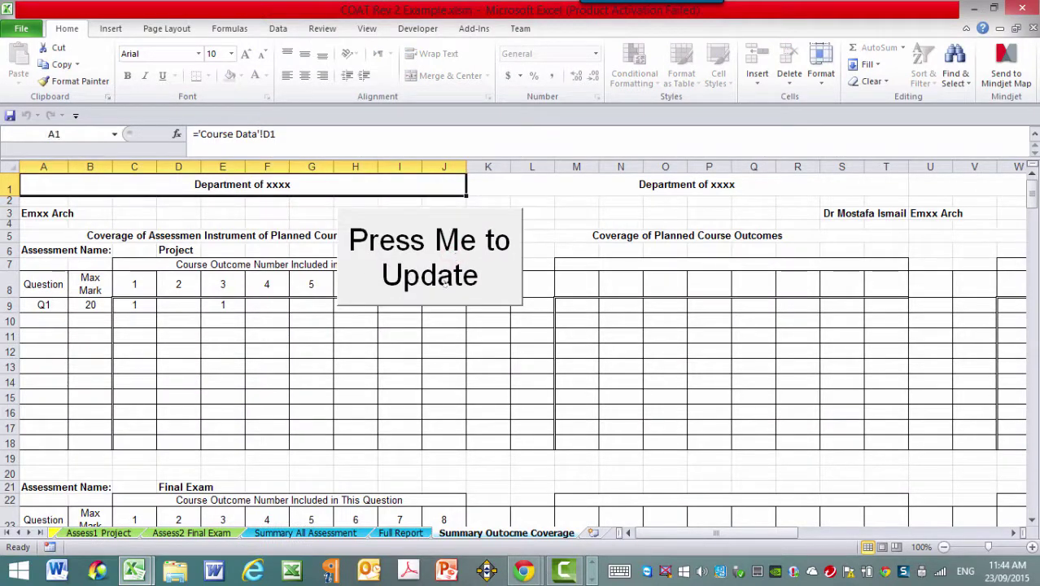
# Examine each student's outcome marks and achievement of outcomes 1 to 4 on Summary All Assessment, from the first student to the last.
pyautogui.click(310, 535)
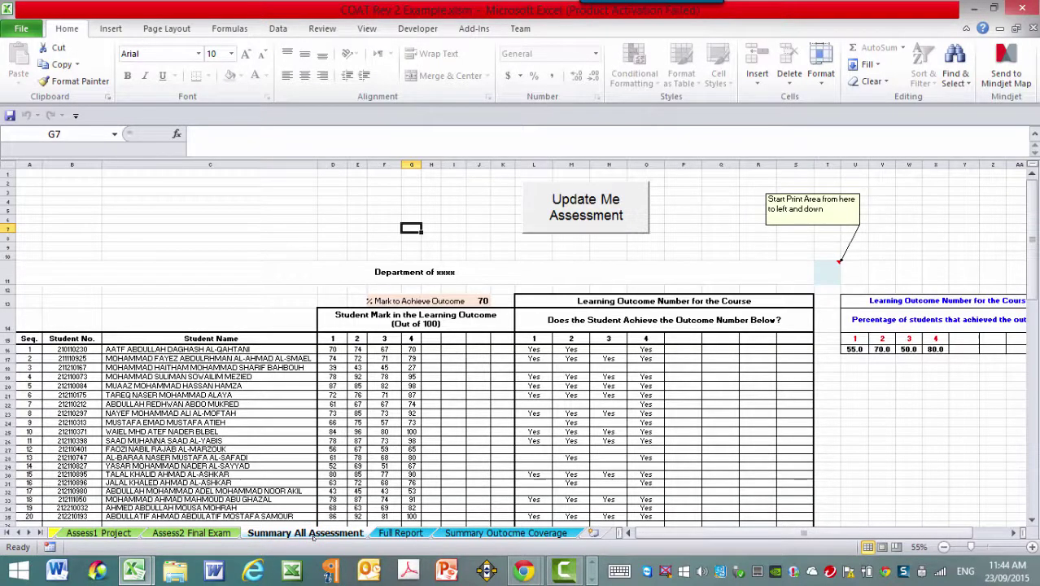
pyautogui.scroll(-2, 350, 469)
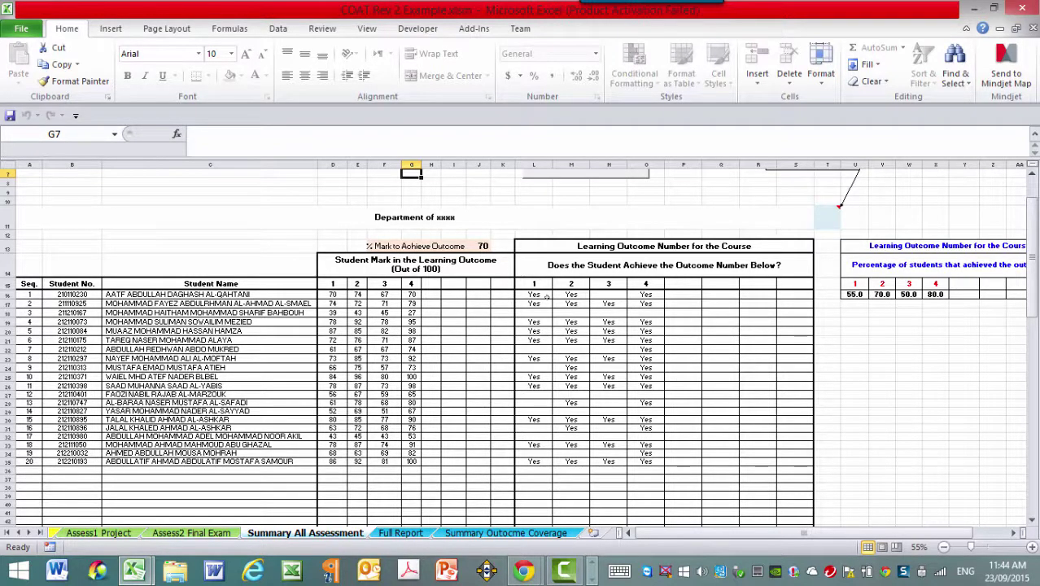
pyautogui.scroll(1, 548, 298)
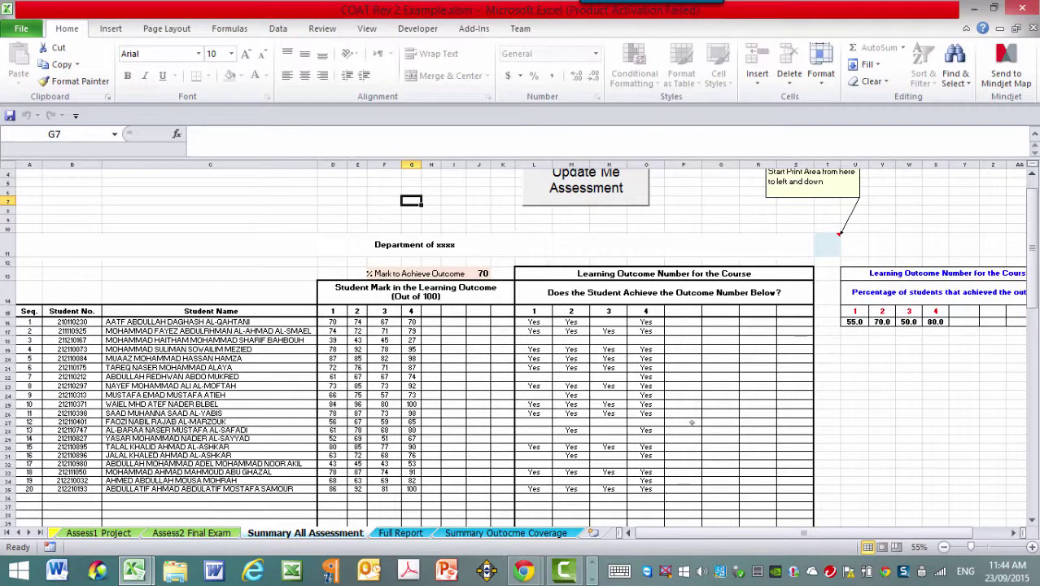
pyautogui.click(537, 312)
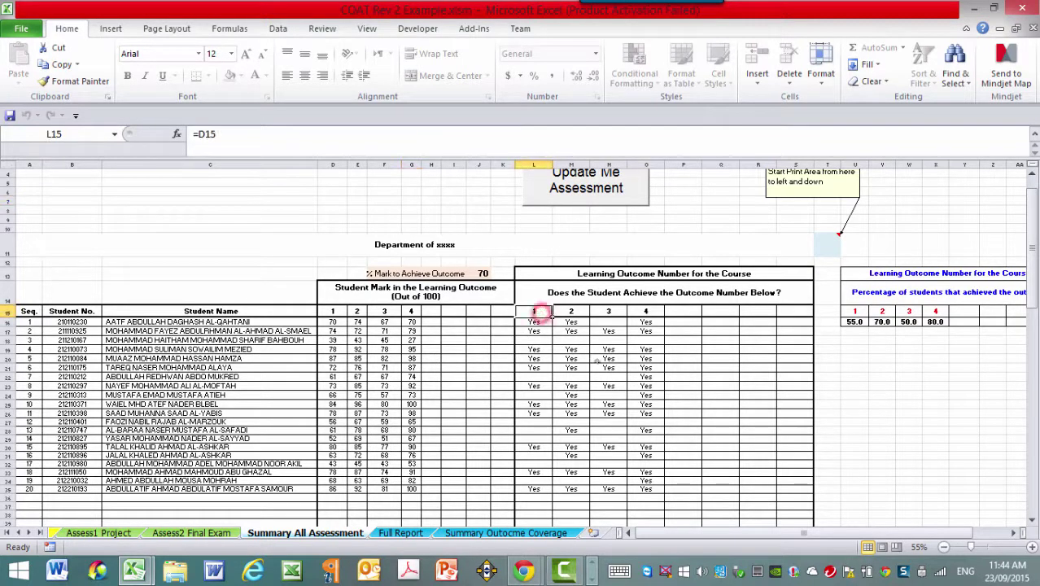
pyautogui.click(651, 313)
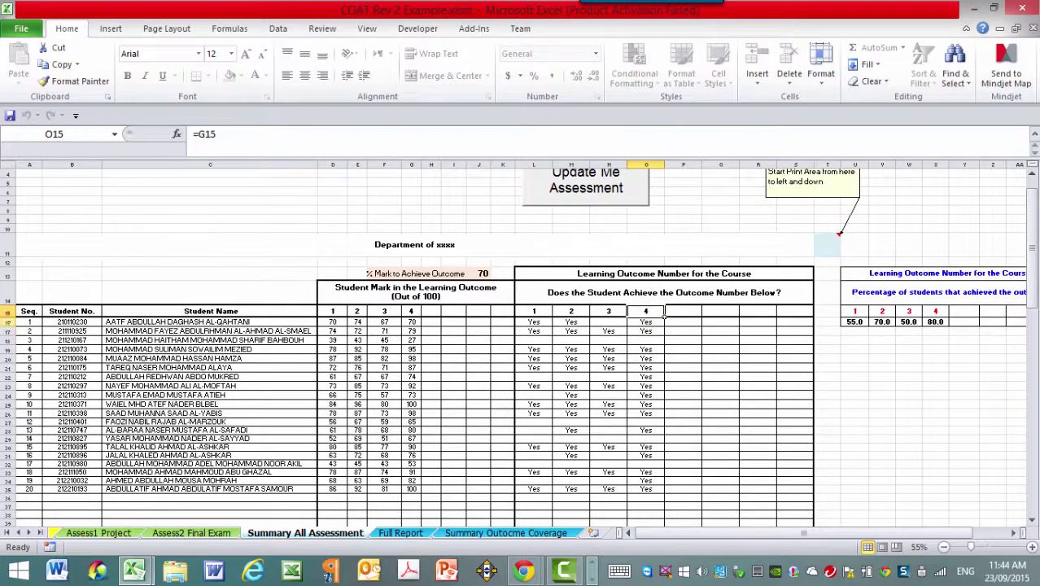
pyautogui.click(8, 322)
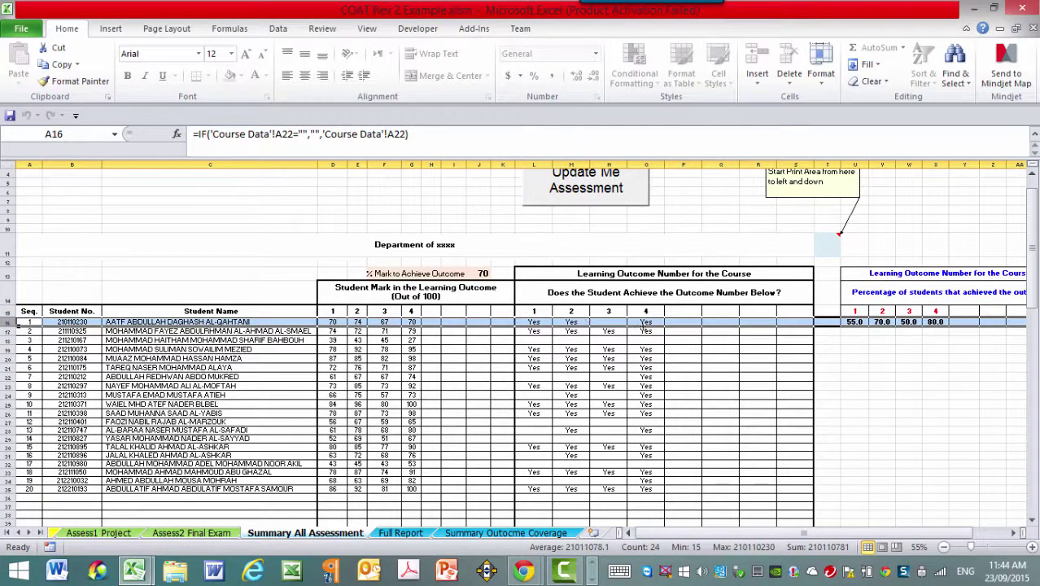
pyautogui.click(24, 491)
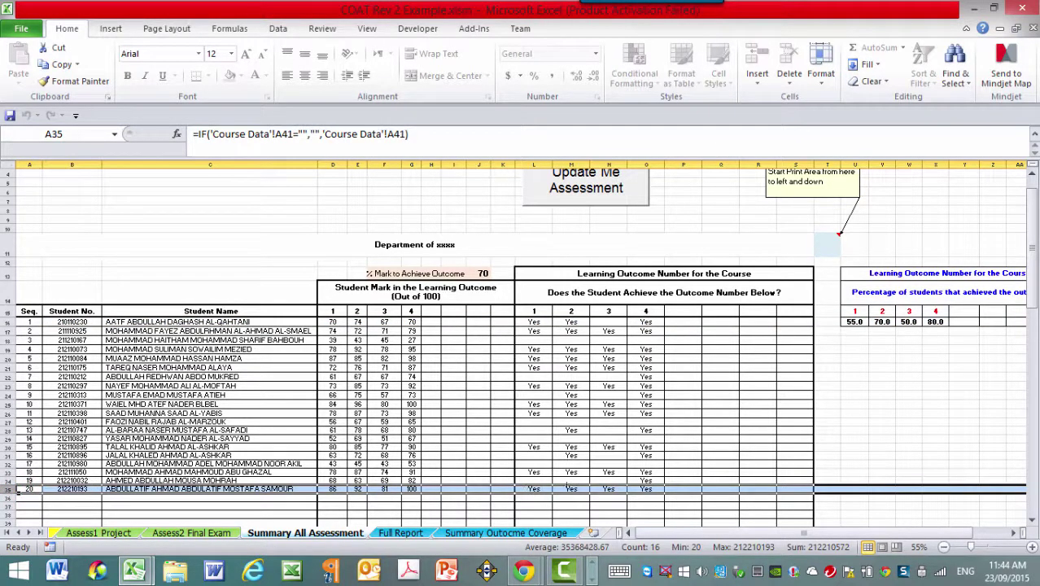
pyautogui.scroll(1, 572, 487)
pyautogui.scroll(-1, 635, 366)
pyautogui.scroll(1, 692, 285)
pyautogui.click(726, 238)
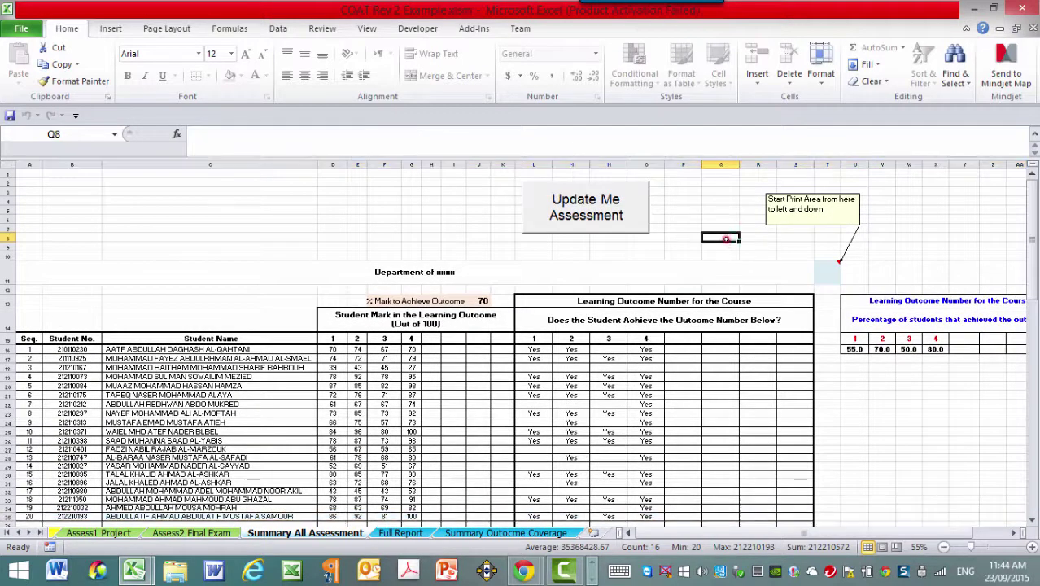
# Update the Summary All Assessment results again and check the sheet's print preview.
pyautogui.click(595, 216)
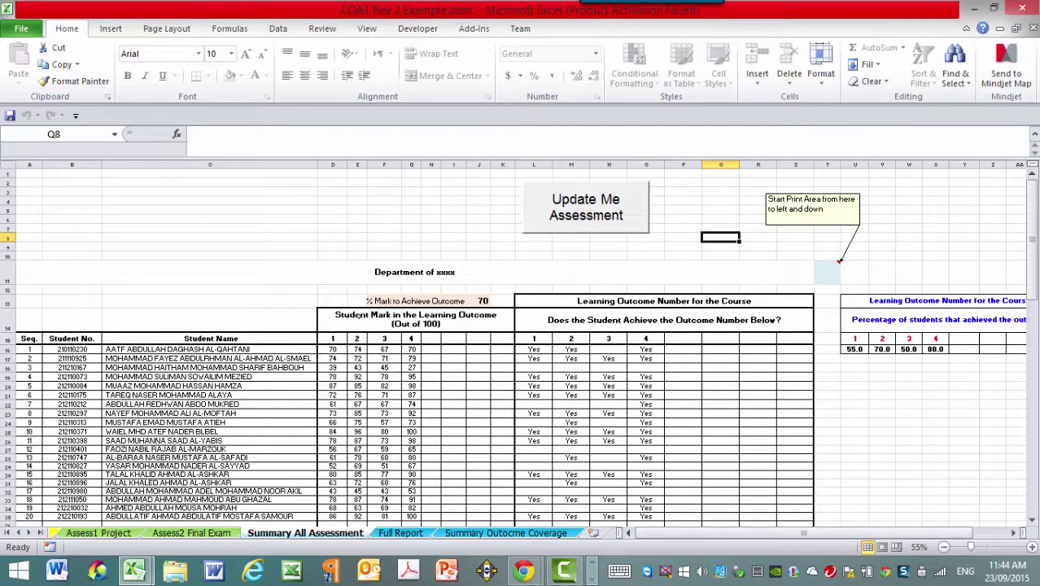
pyautogui.hotkey('ctrl', 'p')
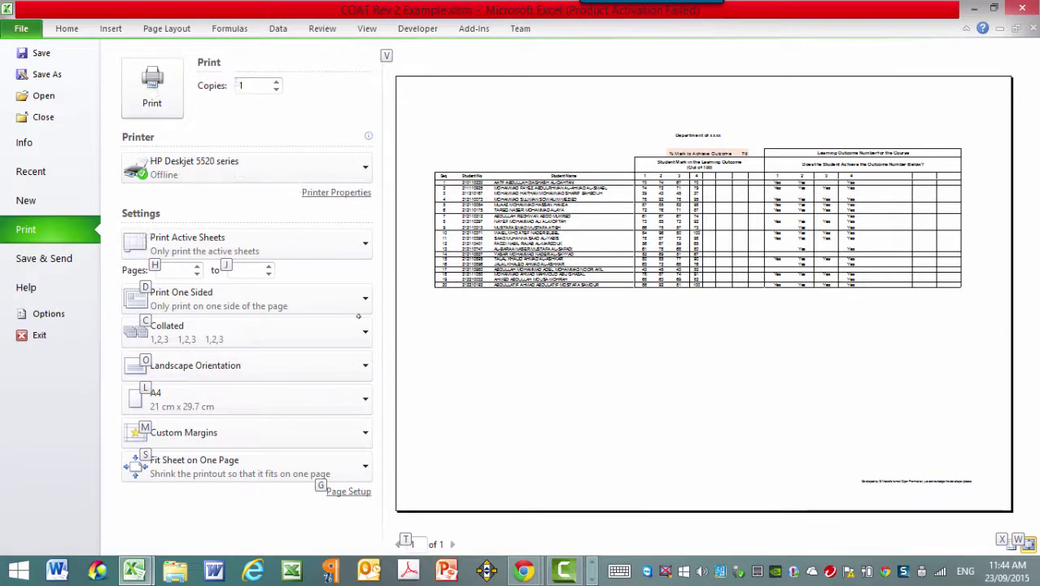
pyautogui.press('Escape')
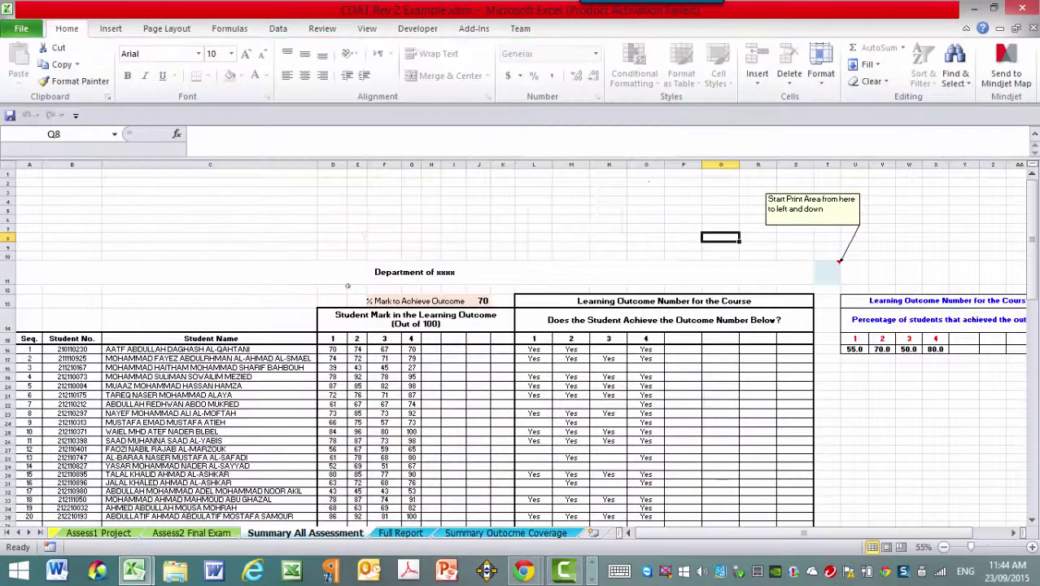
# Look at the page layout options and file information, and reopen the print preview of Summary All Assessment.
pyautogui.press('alt')
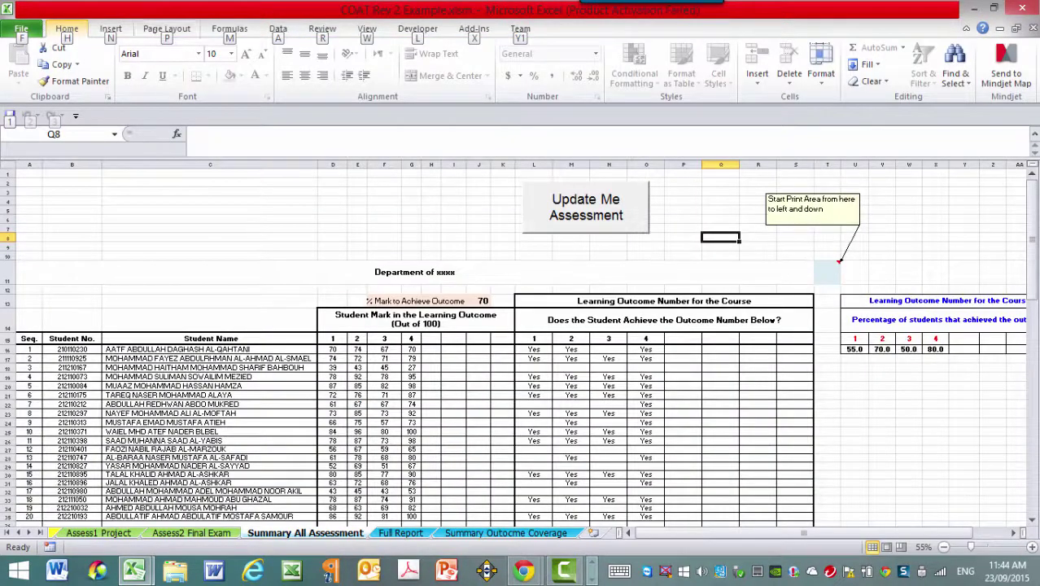
pyautogui.click(157, 29)
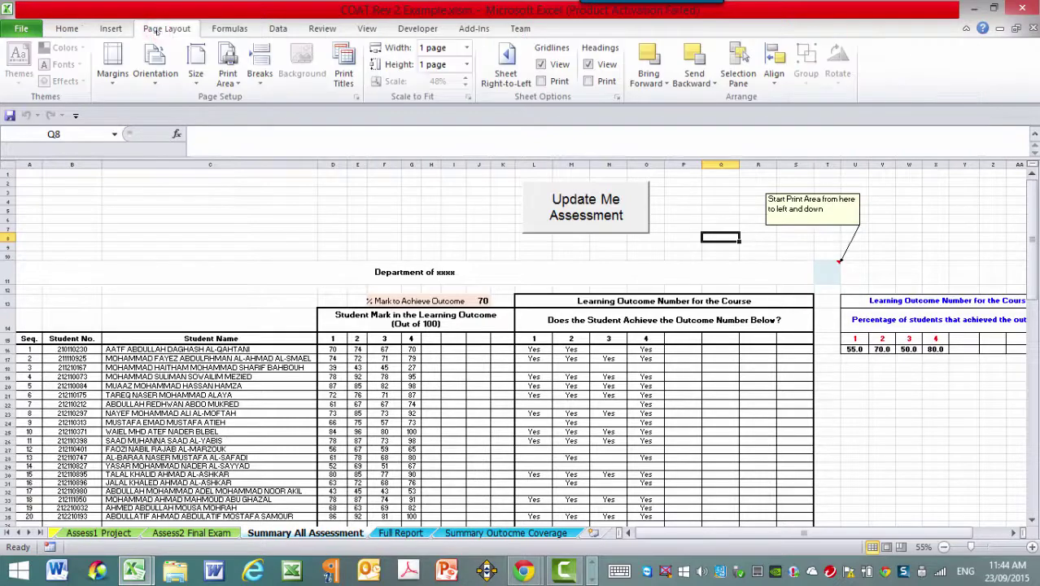
pyautogui.click(24, 30)
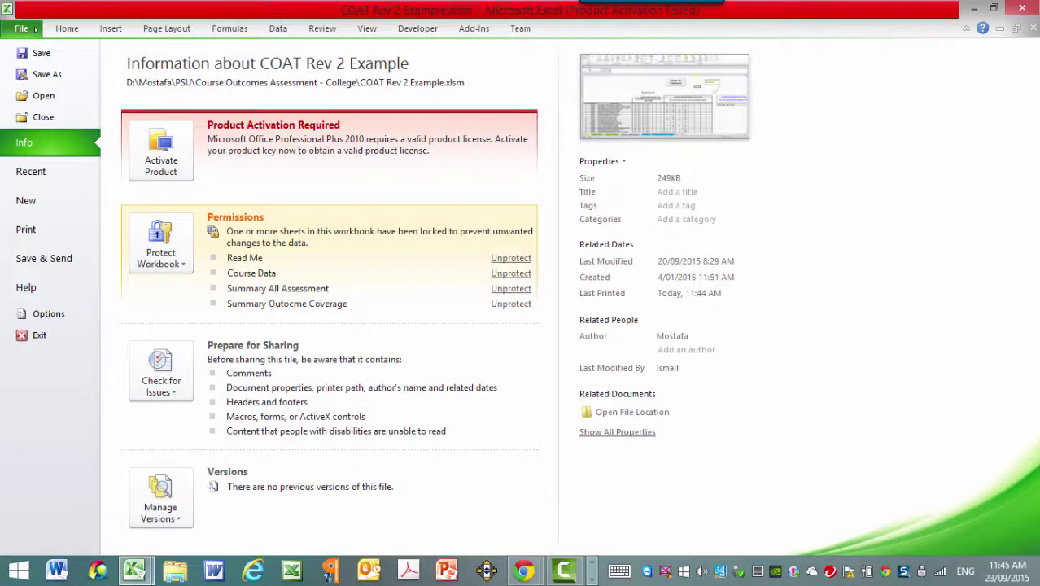
pyautogui.click(35, 30)
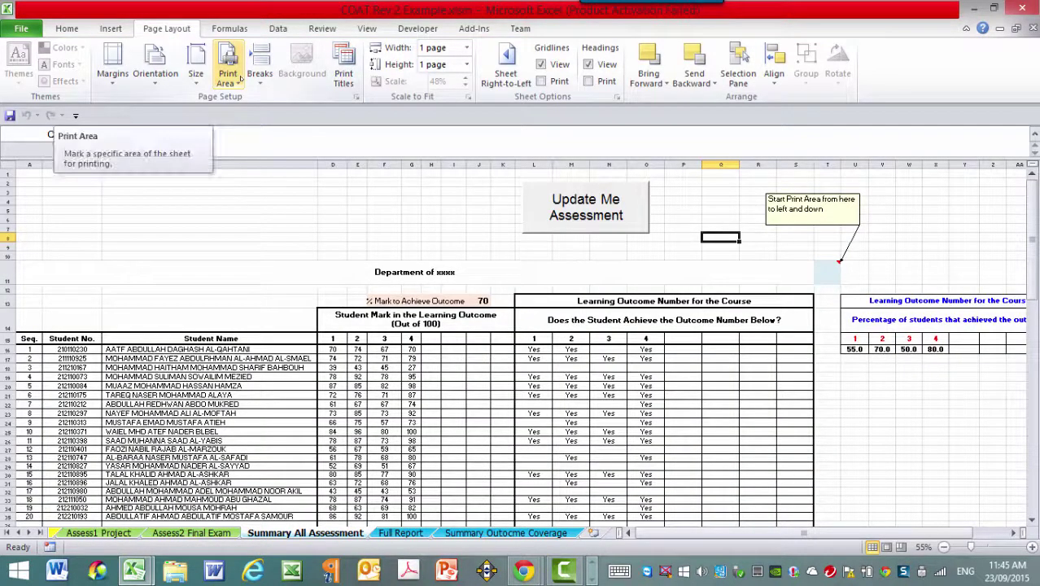
pyautogui.press('alt')
pyautogui.press('f')
pyautogui.press('p')
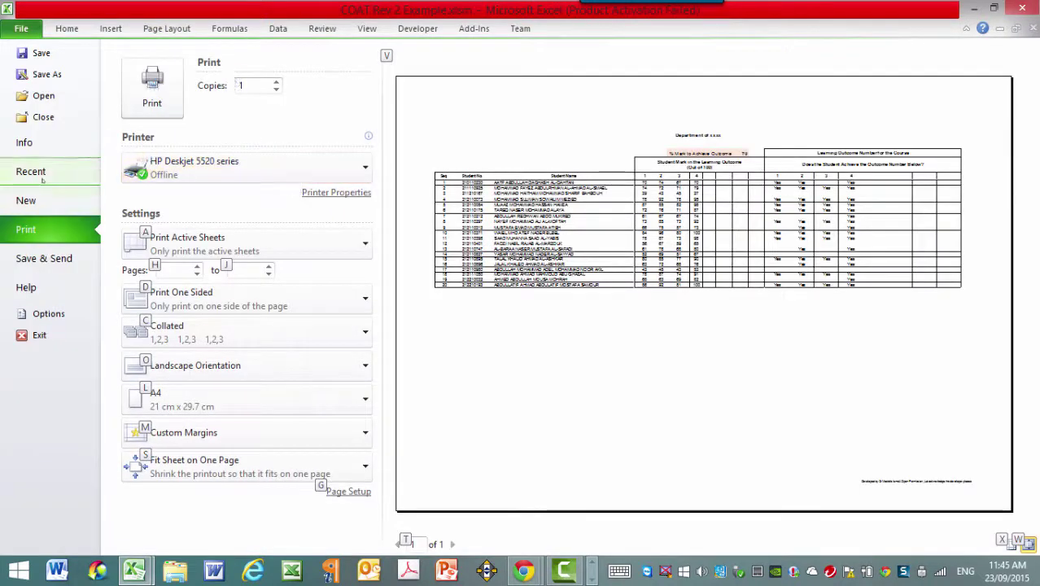
pyautogui.press('Escape')
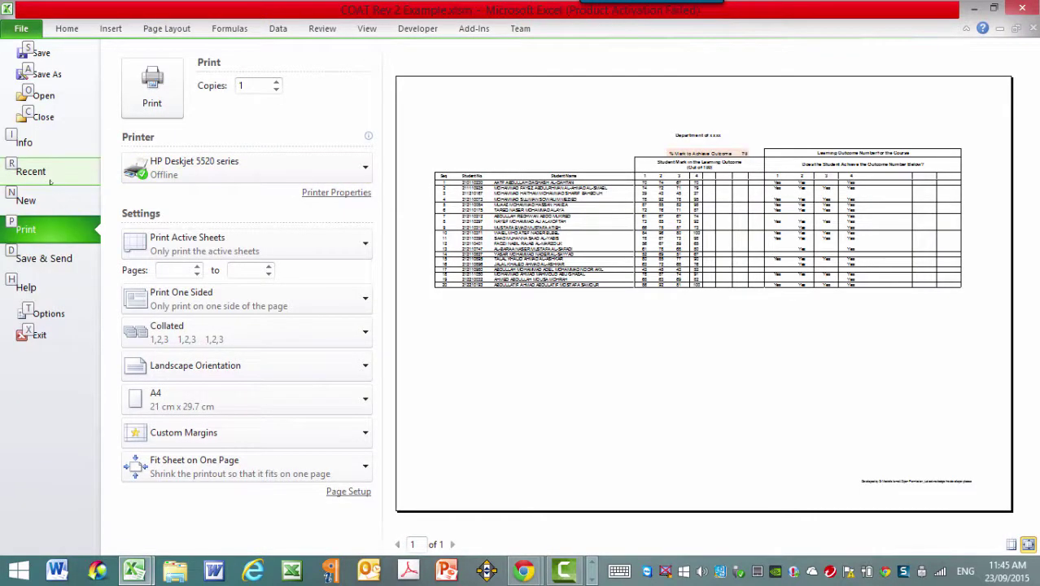
pyautogui.press('Escape')
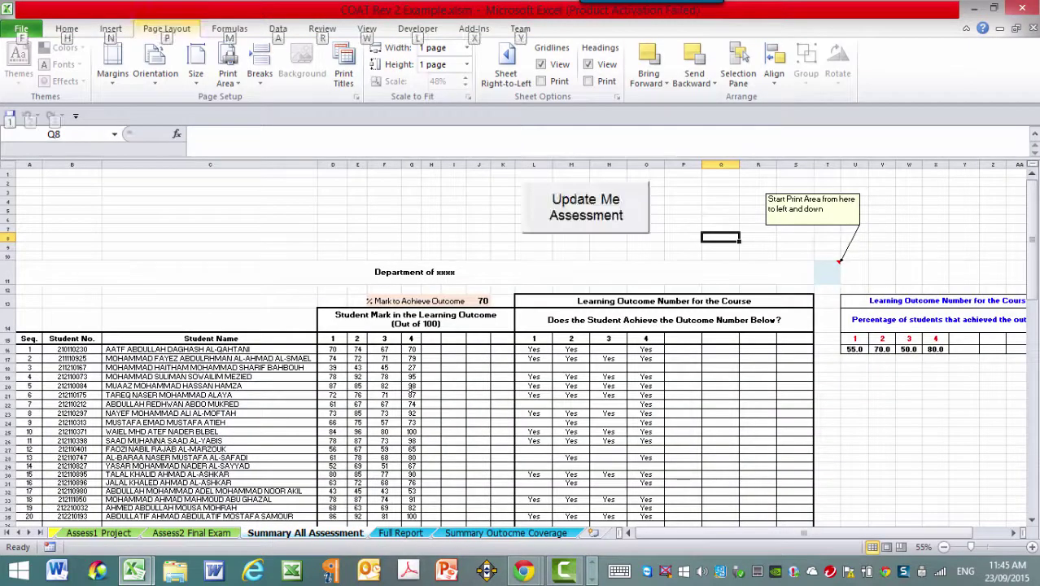
# Look over the whole Full Report sheet, including its outcome charts, notes and list of considered assessments.
pyautogui.click(401, 533)
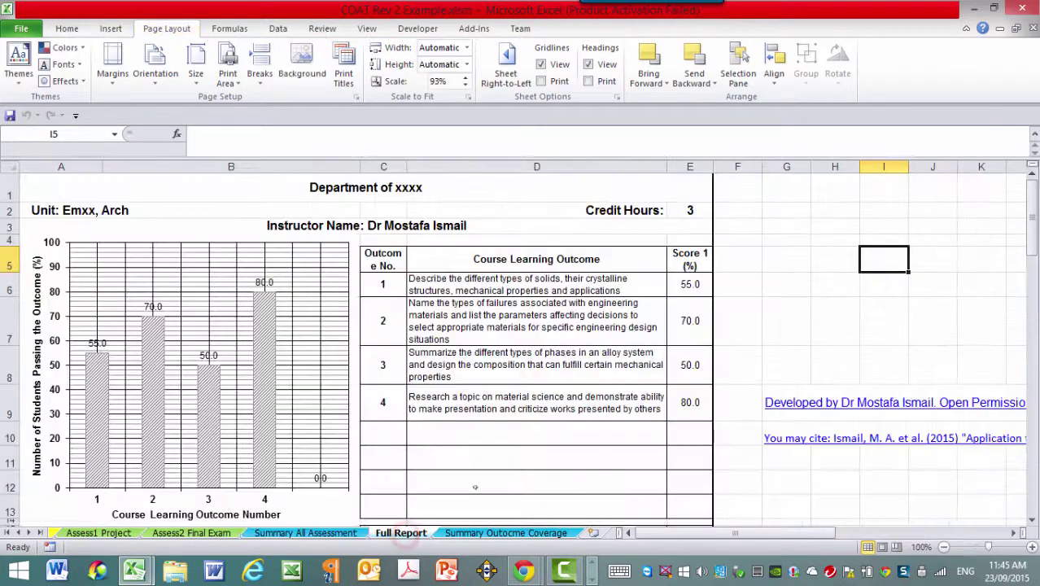
pyautogui.keyDown('ctrl'); pyautogui.scroll(-1, 766, 329); pyautogui.keyUp('ctrl')
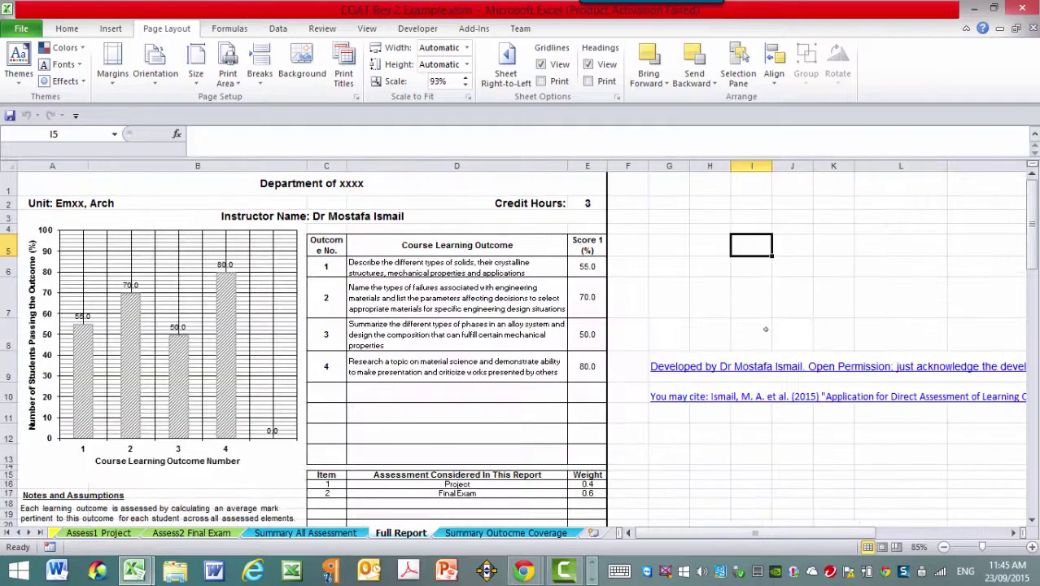
pyautogui.keyDown('ctrl'); pyautogui.scroll(-2, 765, 329); pyautogui.keyUp('ctrl')
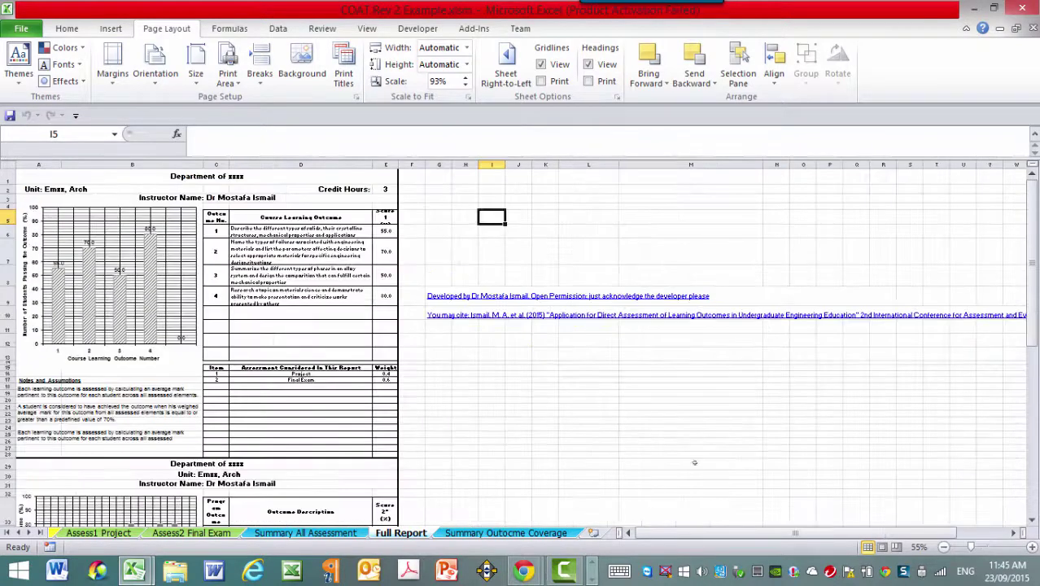
pyautogui.keyDown('ctrl'); pyautogui.scroll(-1, 623, 472); pyautogui.keyUp('ctrl')
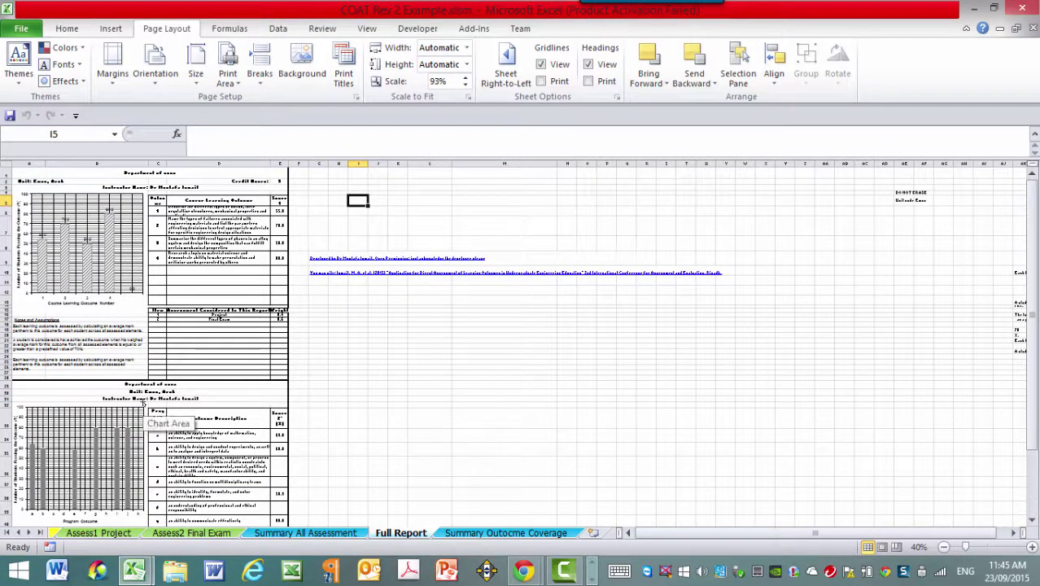
pyautogui.keyDown('ctrl'); pyautogui.scroll(3, 143, 402); pyautogui.keyUp('ctrl')
pyautogui.click(644, 534)
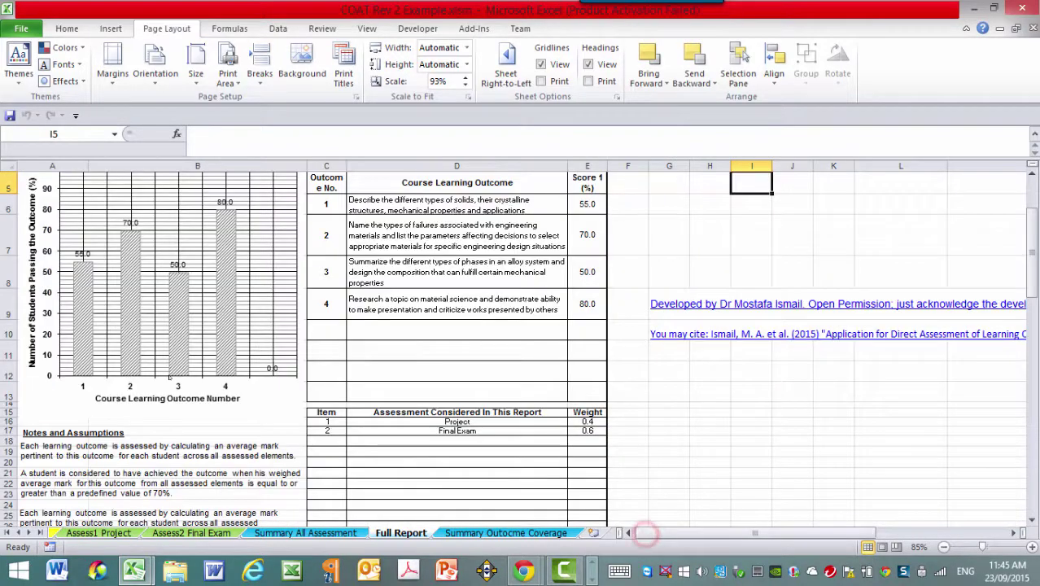
pyautogui.keyDown('ctrl'); pyautogui.scroll(1, 231, 393); pyautogui.keyUp('ctrl')
pyautogui.scroll(1, 231, 392)
pyautogui.scroll(-1, 231, 396)
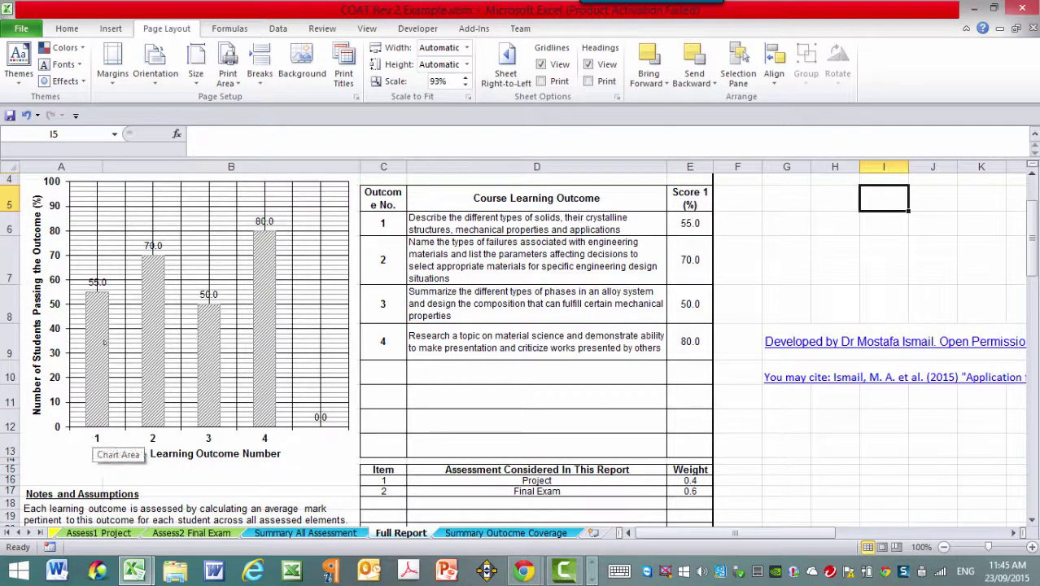
# Compare the course learning outcome scores in the Full Report table with the bars of the outcome chart.
pyautogui.moveTo(88, 291)
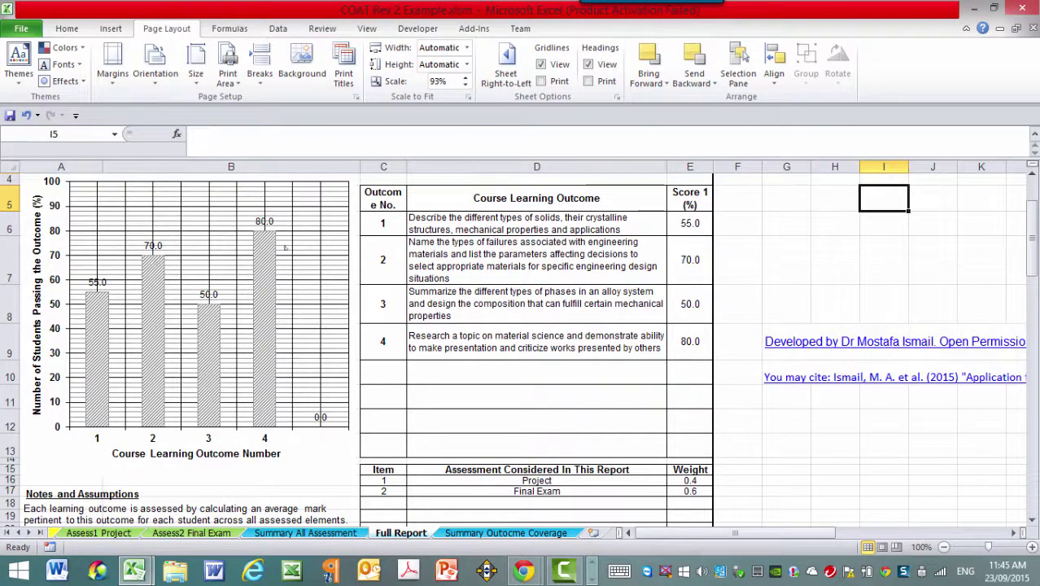
pyautogui.scroll(1, 603, 266)
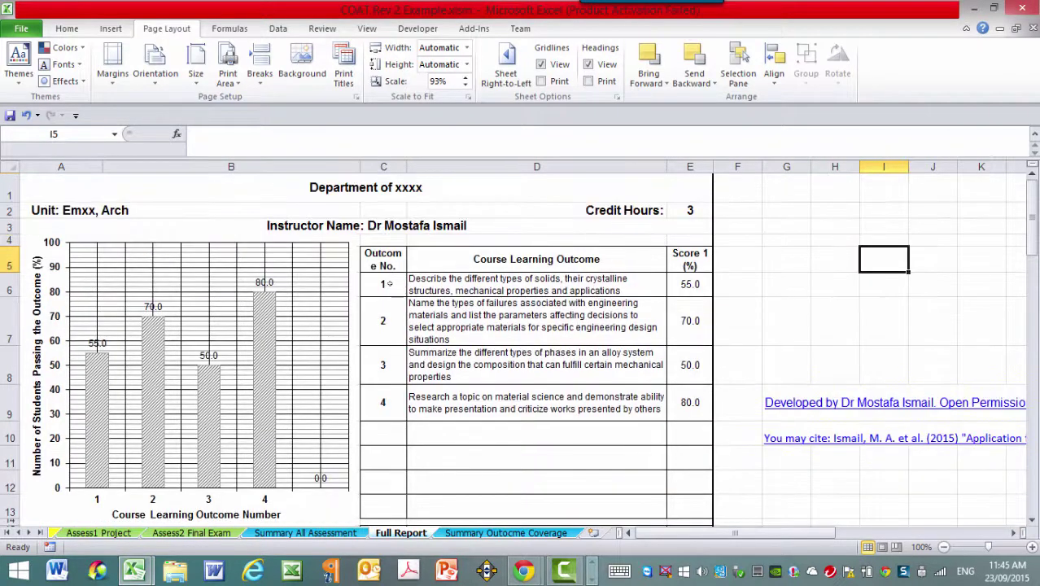
pyautogui.moveTo(386, 283); pyautogui.dragTo(680, 407)
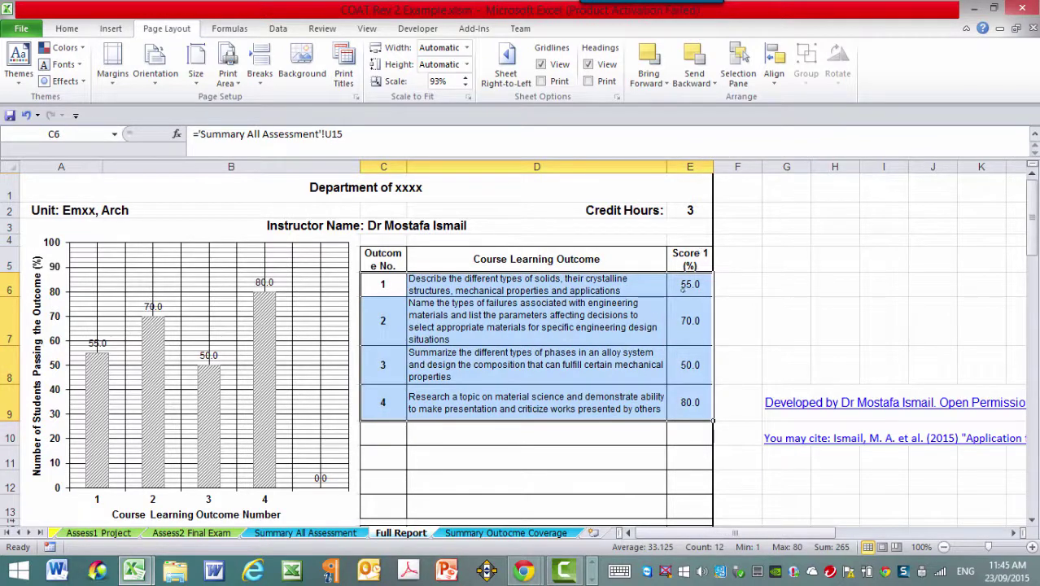
pyautogui.click(683, 285)
pyautogui.click(98, 343)
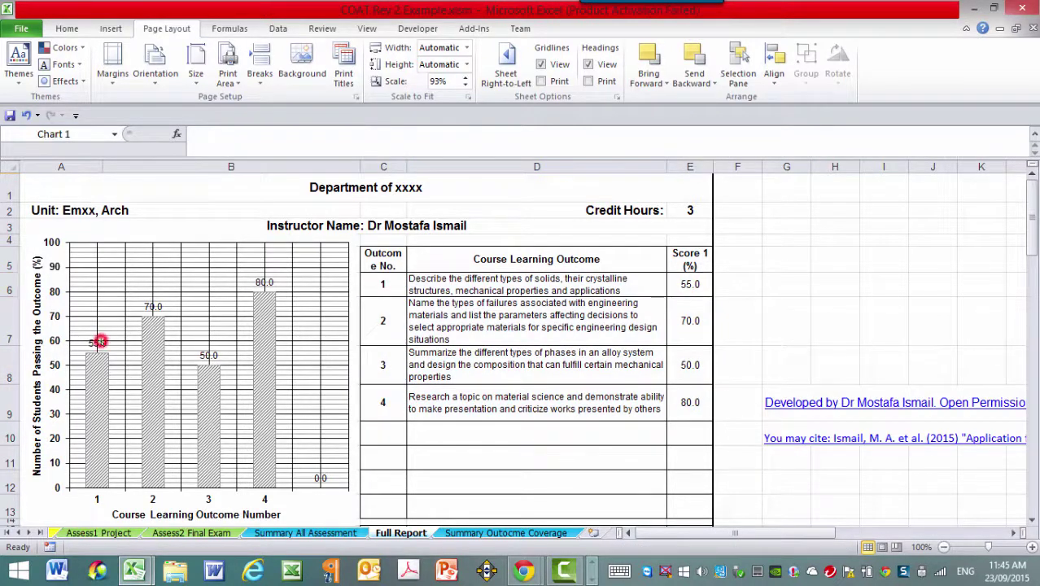
pyautogui.click(868, 271)
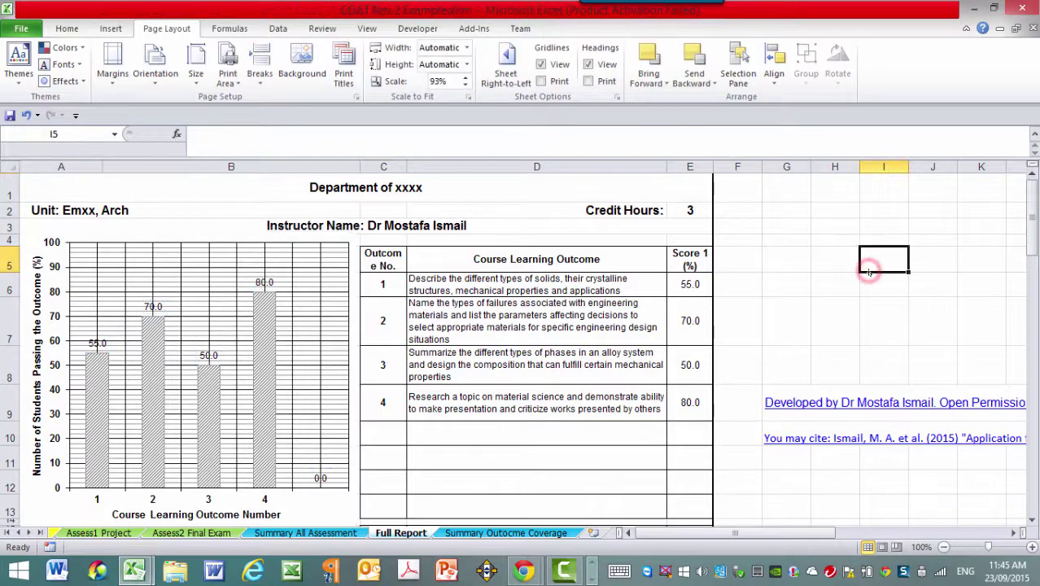
# Compare the program outcome scores in the Full Report table with the bars of the Program Outcome chart.
pyautogui.scroll(-8, 869, 271)
pyautogui.scroll(-2, 869, 271)
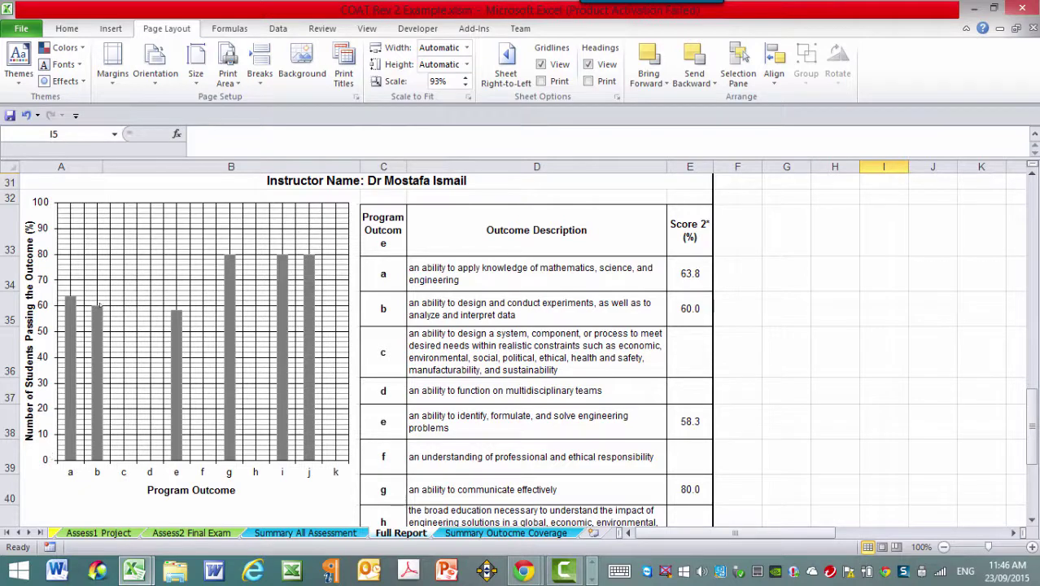
pyautogui.click(72, 316)
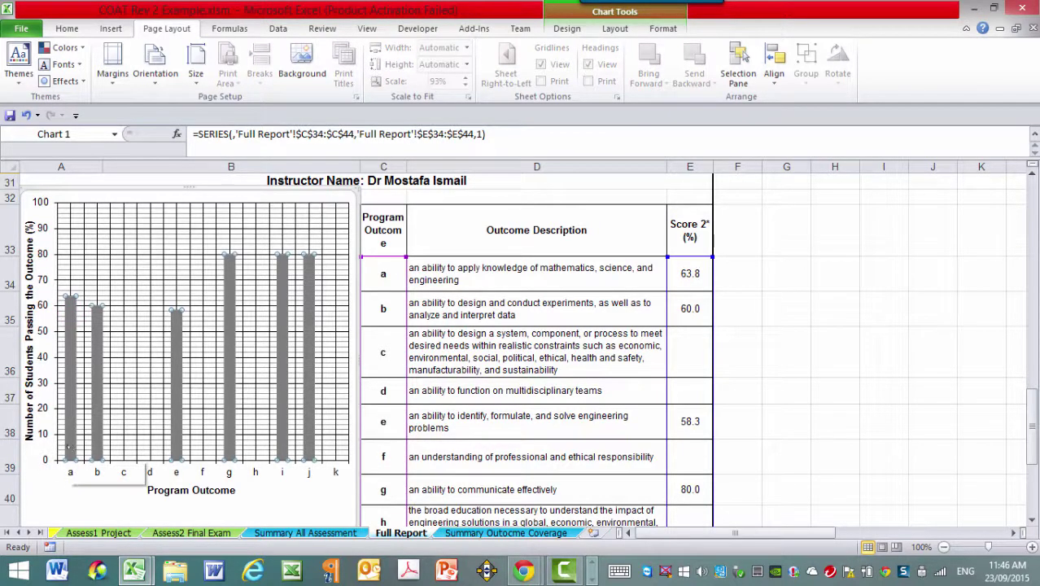
pyautogui.click(689, 275)
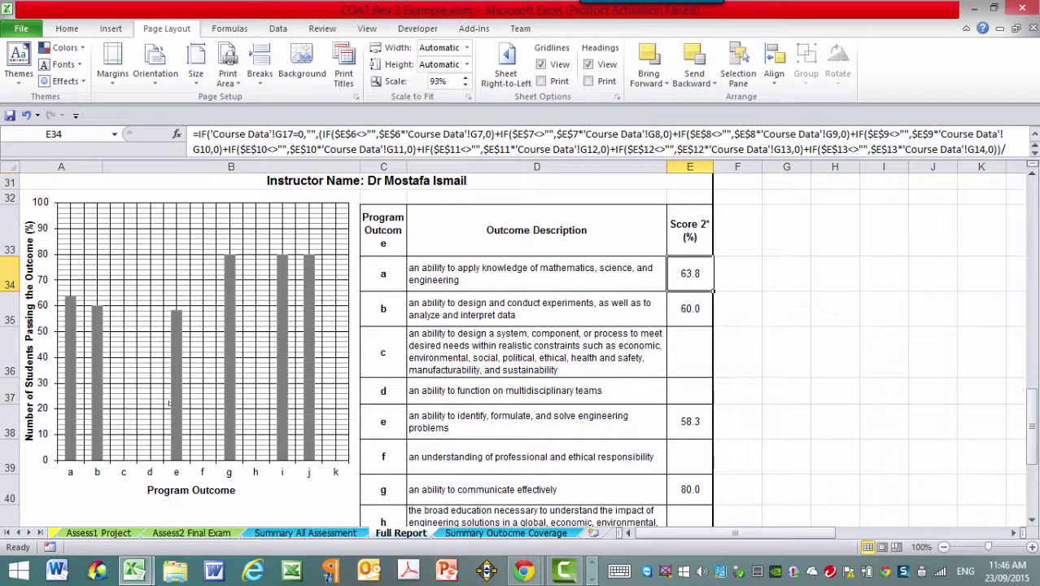
pyautogui.click(817, 337)
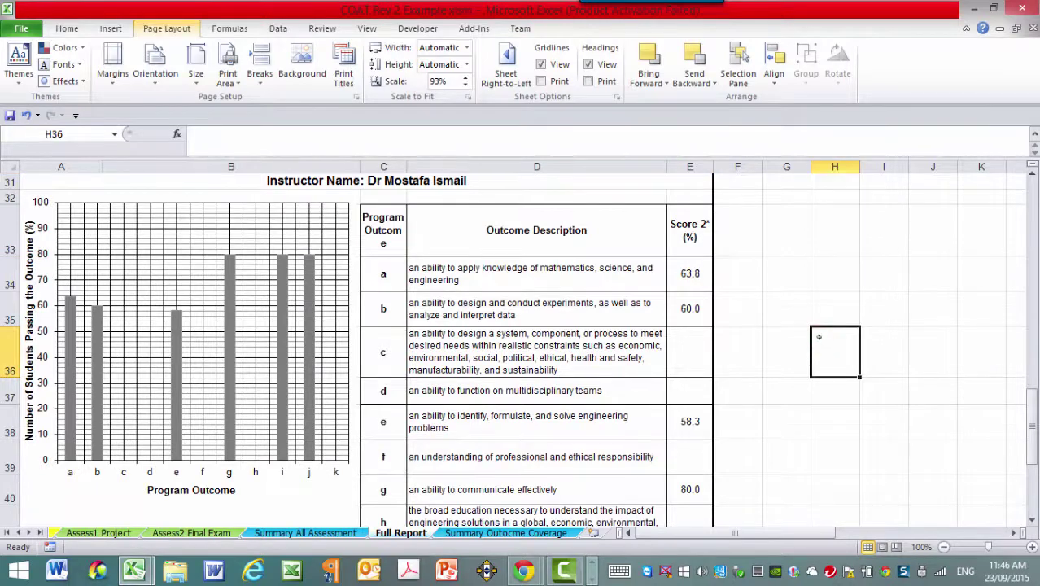
# Check both pages of the Full Report in the print preview and choose Adobe PDF as the printer.
pyautogui.hotkey('alt', 'f')
pyautogui.press('p')
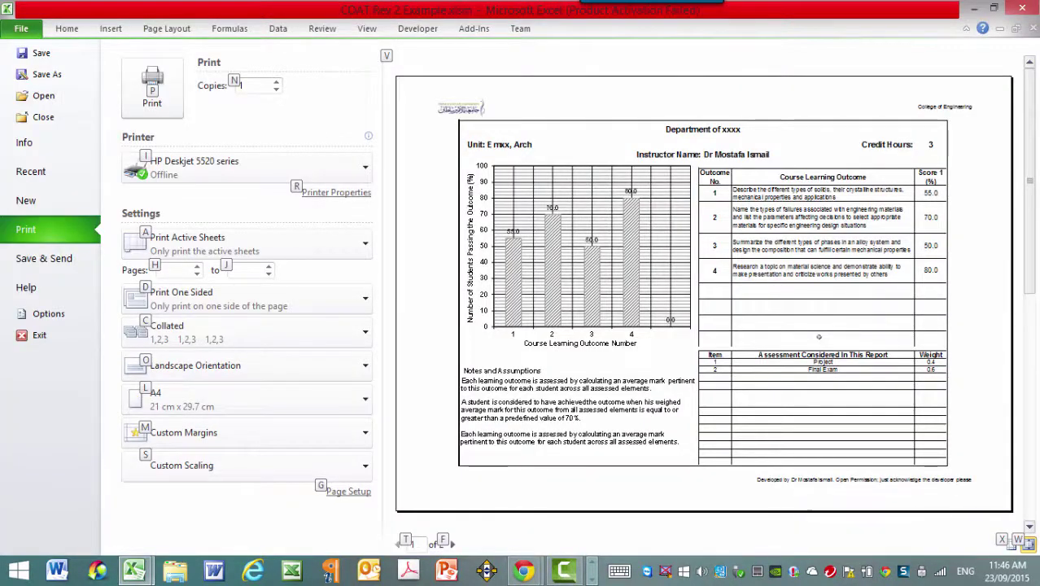
pyautogui.click(452, 545)
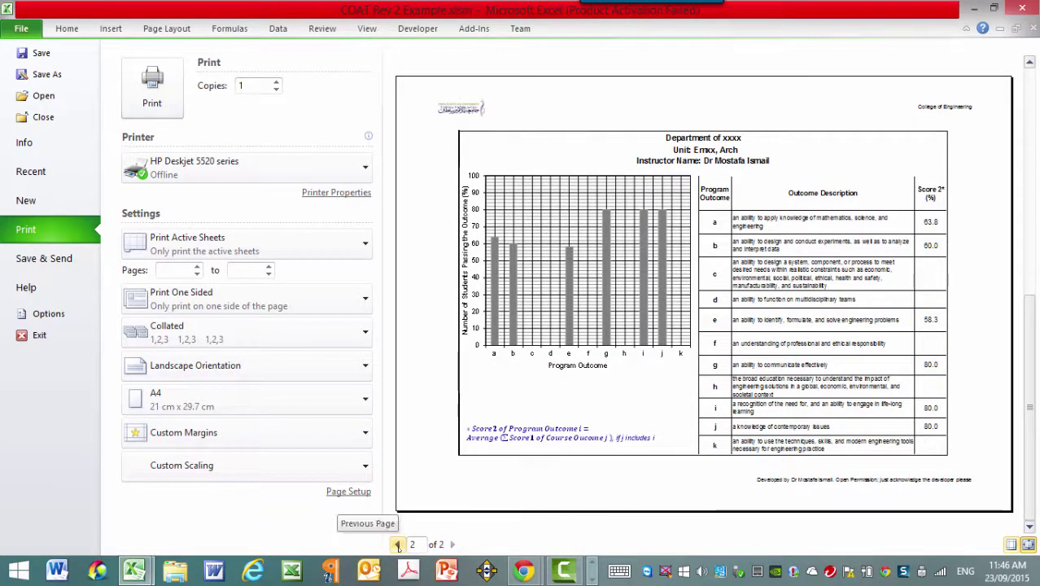
pyautogui.click(359, 170)
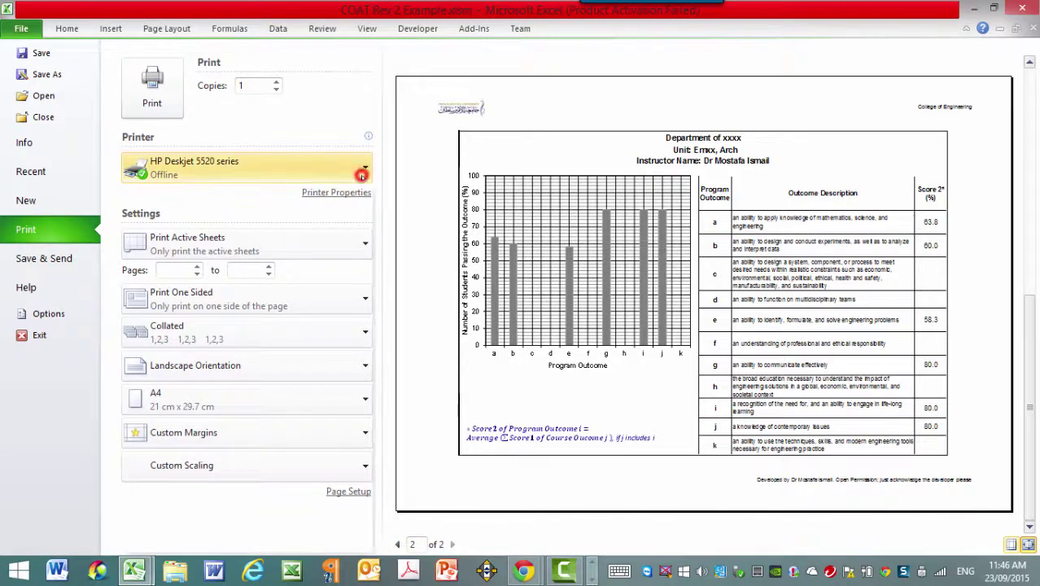
pyautogui.click(240, 201)
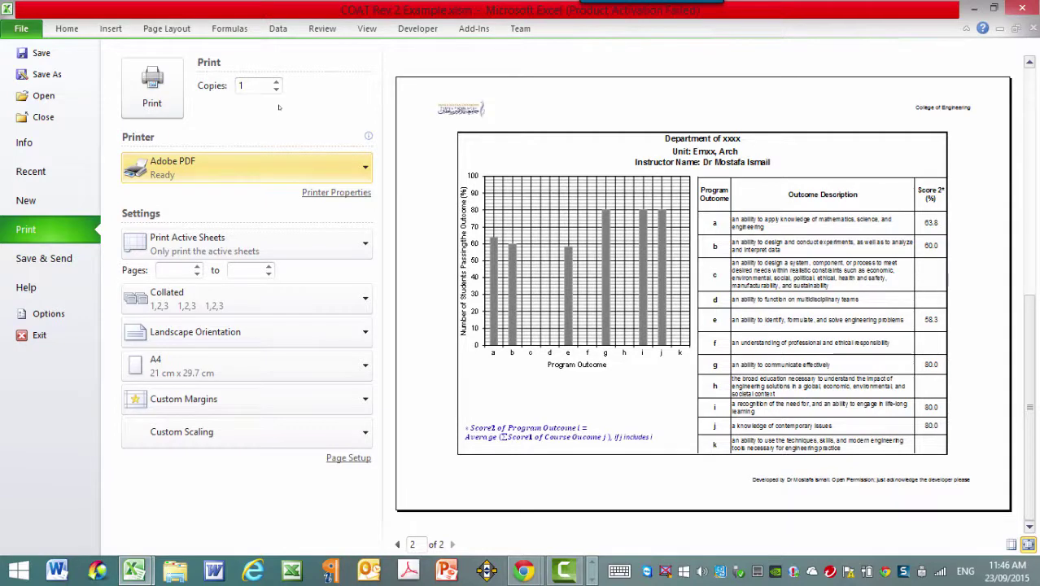
pyautogui.press('Escape')
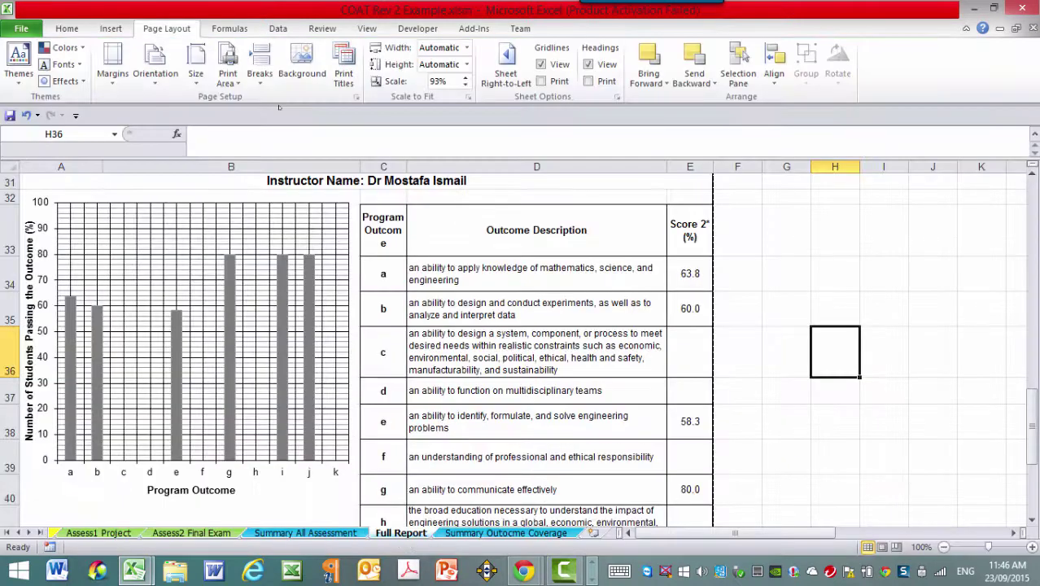
# Update the outcome coverage summary sheet and open its print preview.
pyautogui.click(497, 533)
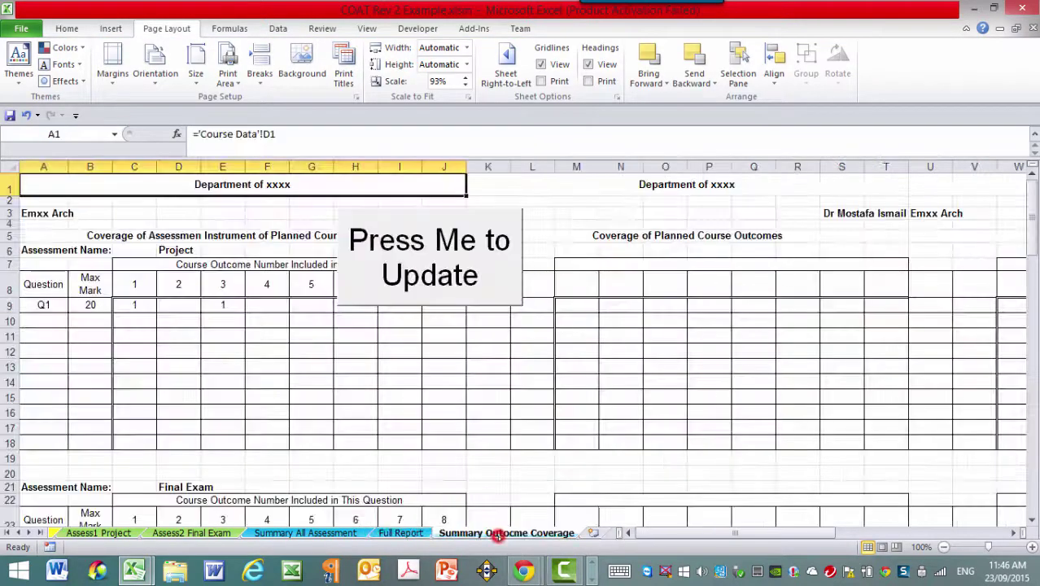
pyautogui.click(446, 275)
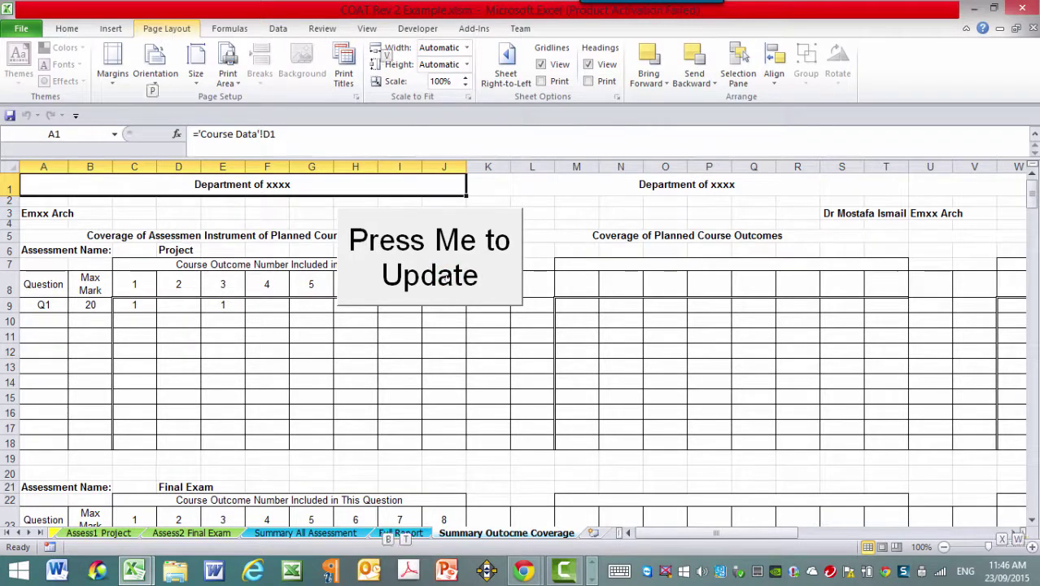
pyautogui.hotkey('alt', 'f')
pyautogui.press('p')
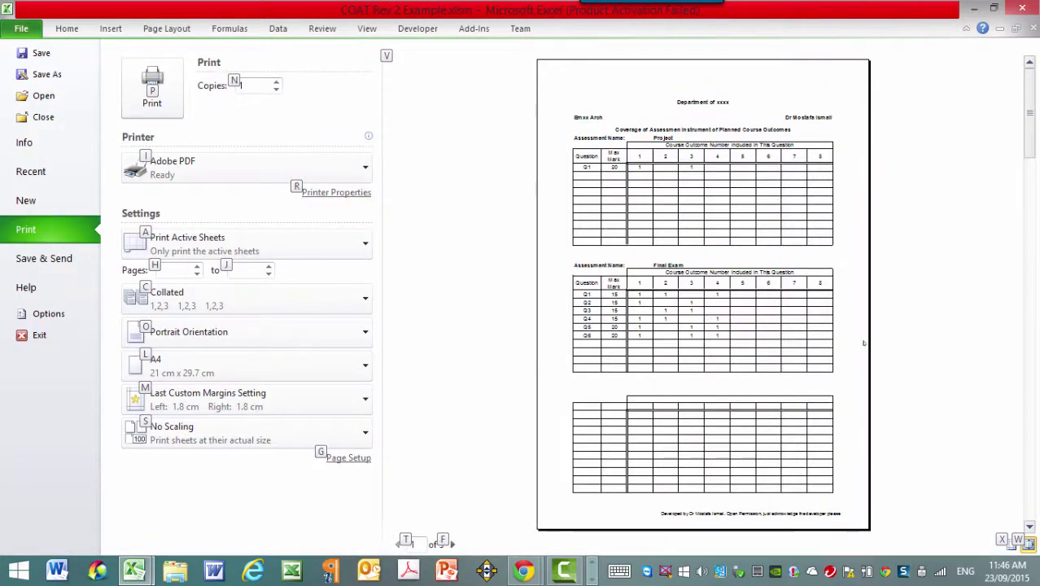
# Examine the Project and Final Exam coverage tables enlarged in the print preview, then return to the sheet.
pyautogui.press('w')
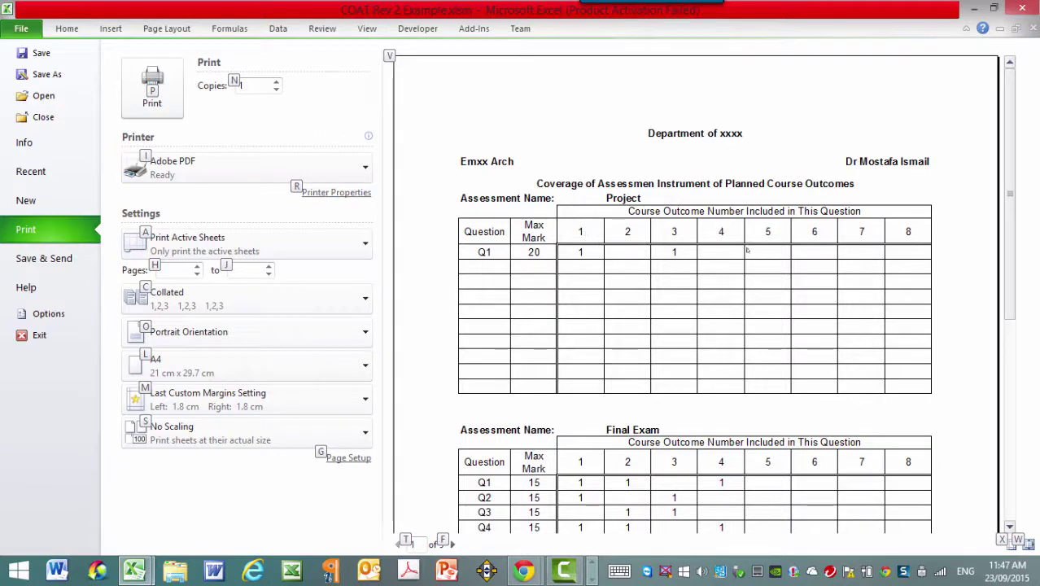
pyautogui.scroll(-3, 586, 277)
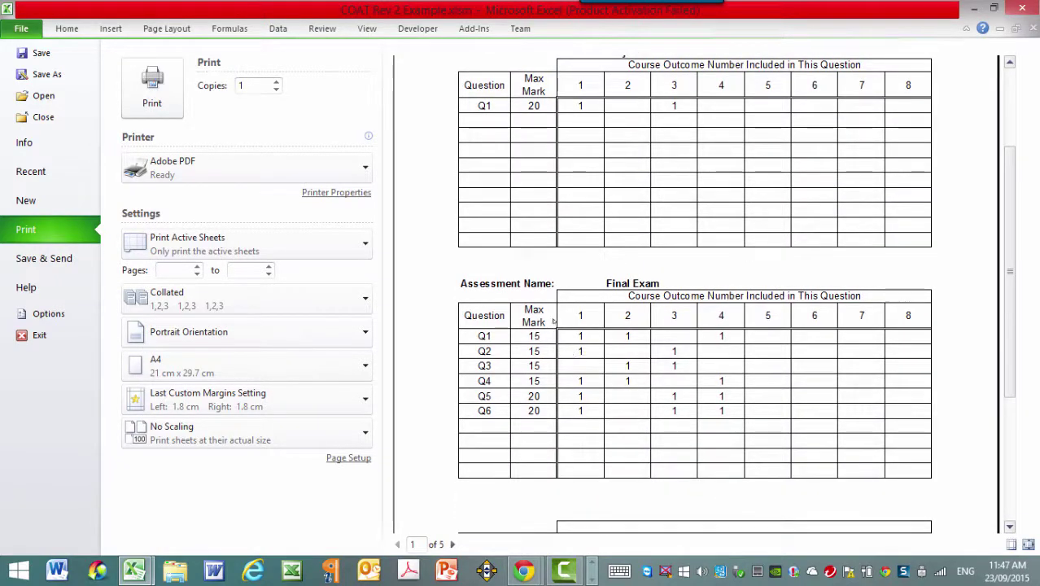
pyautogui.scroll(-2, 553, 321)
pyautogui.scroll(3, 554, 321)
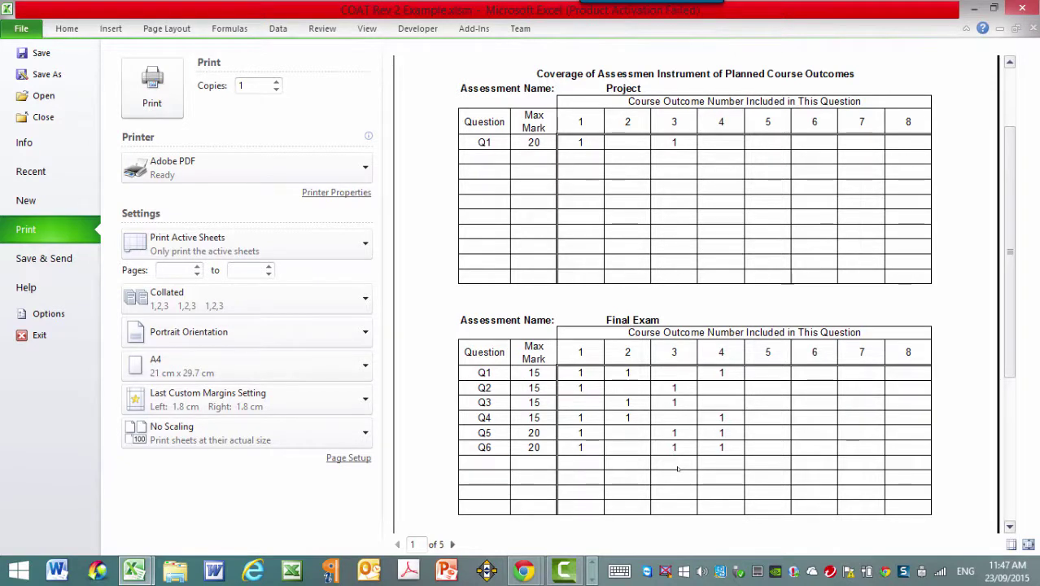
pyautogui.press('Escape')
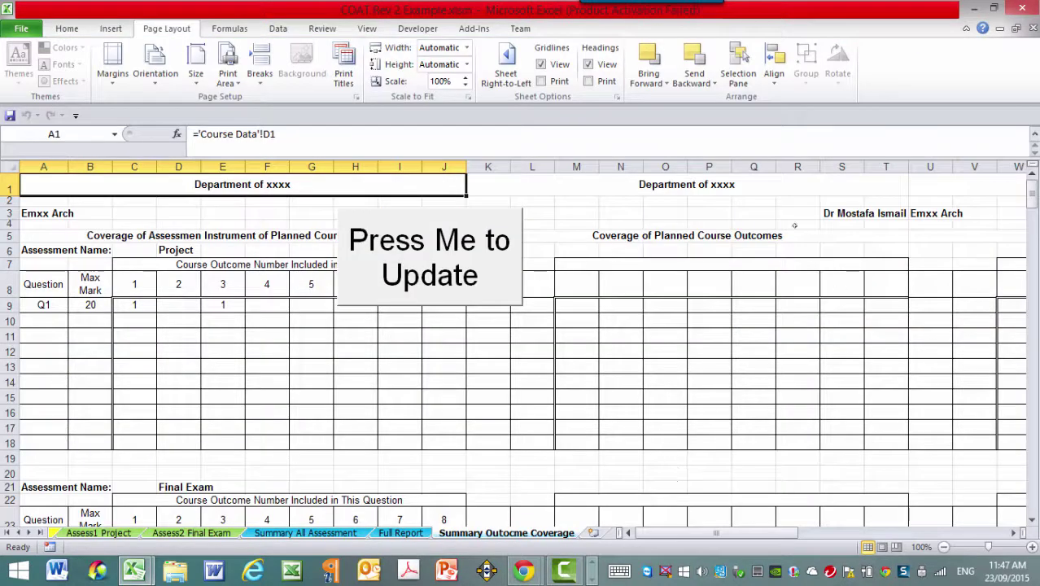
# Look over the coverage tables on the sheet and compare them with the Assess1 Project and Assess2 Final Exam sheets.
pyautogui.click(796, 225)
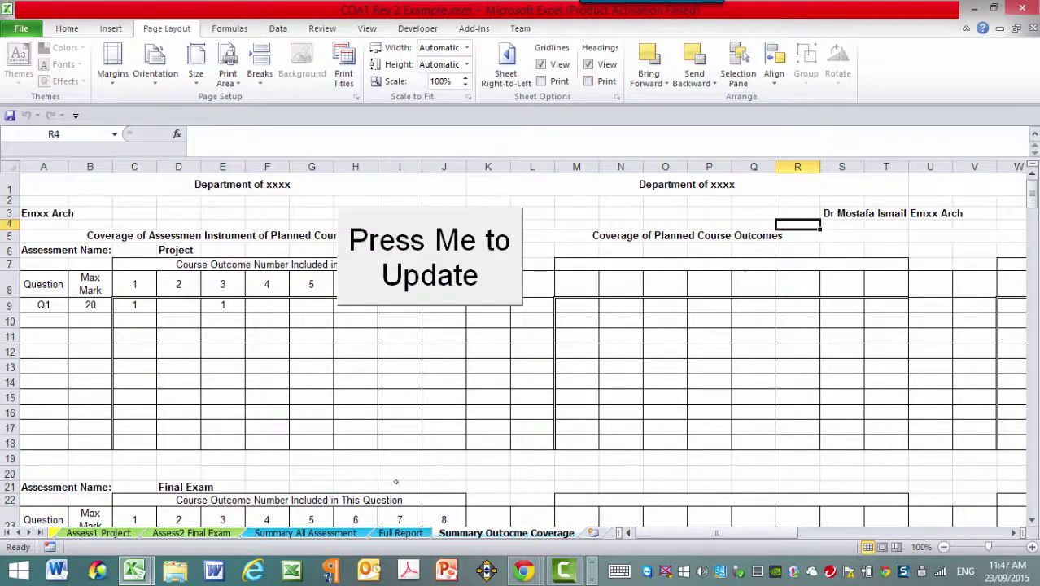
pyautogui.scroll(-2, 396, 482)
pyautogui.scroll(2, 660, 372)
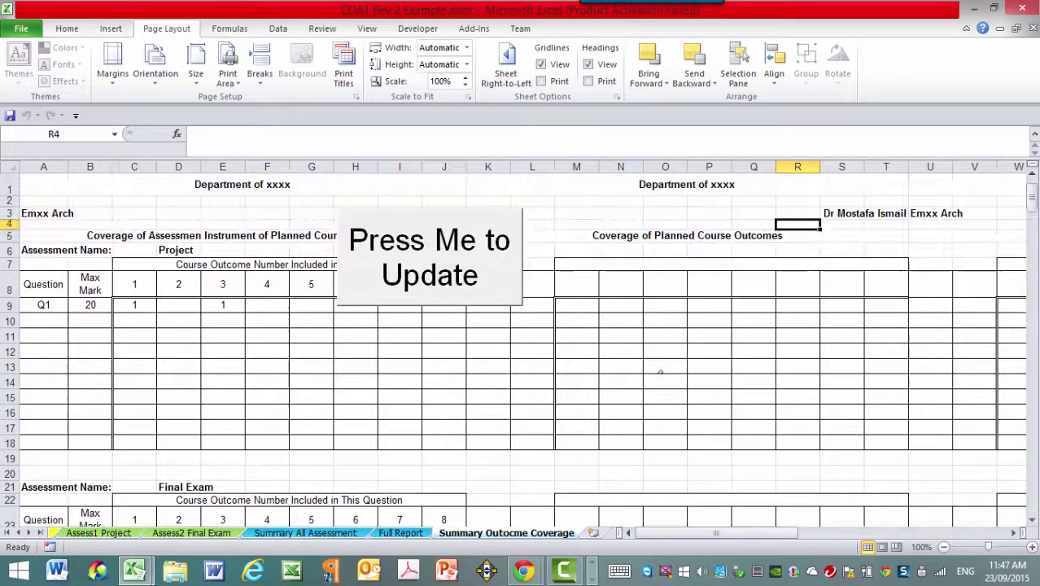
pyautogui.scroll(-2, 660, 372)
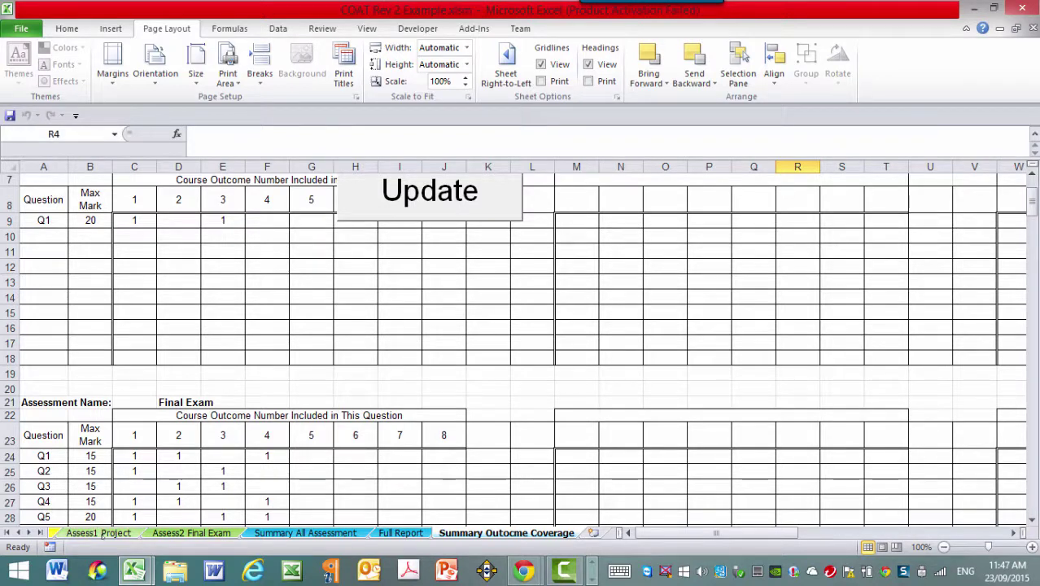
pyautogui.click(99, 533)
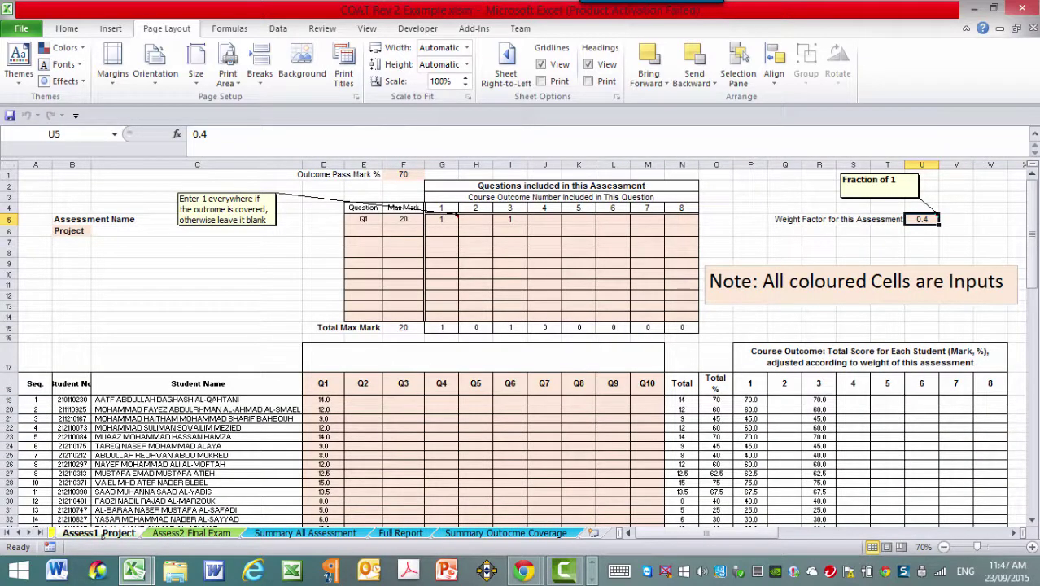
pyautogui.click(195, 533)
pyautogui.click(98, 533)
pyautogui.click(196, 533)
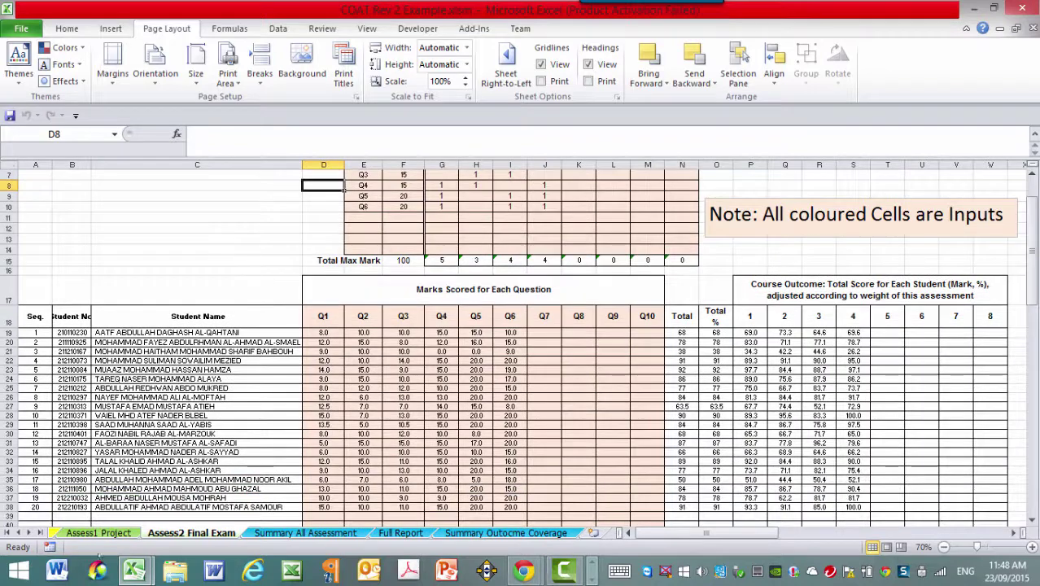
# Bring up the Read Me sheet with the instructions for users.
pyautogui.click(18, 534)
pyautogui.click(18, 533)
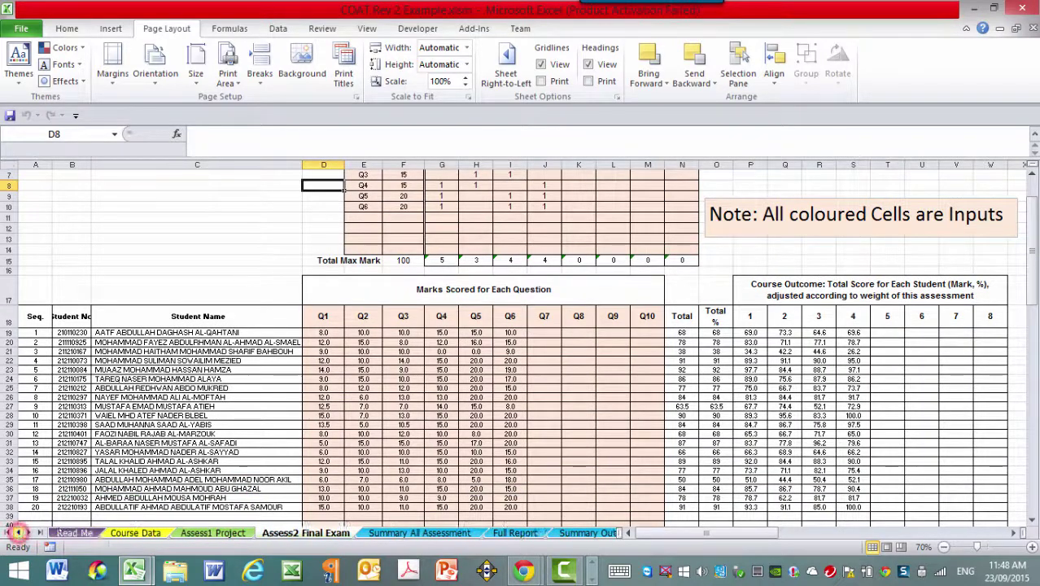
pyautogui.click(75, 533)
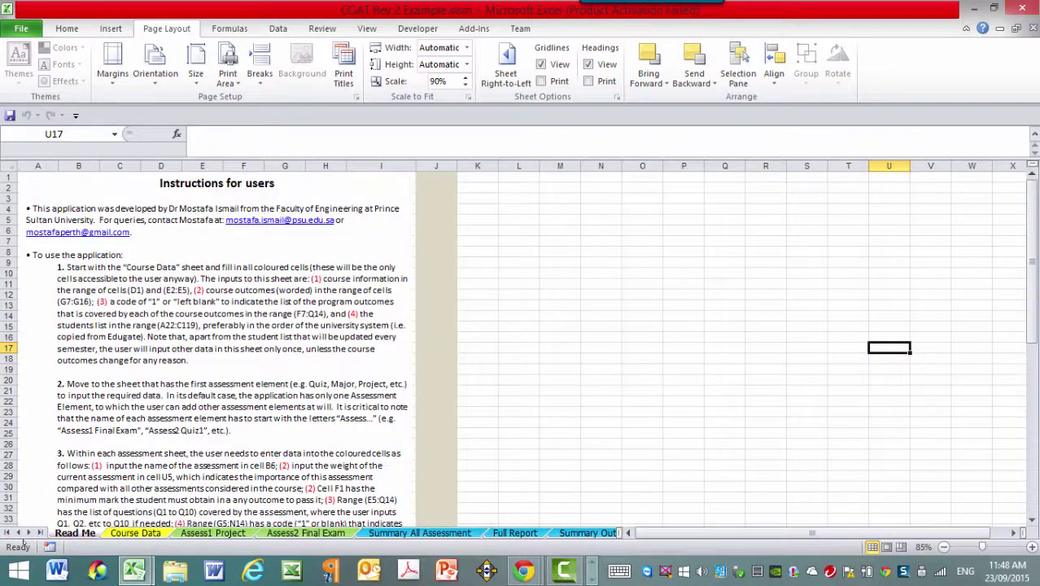